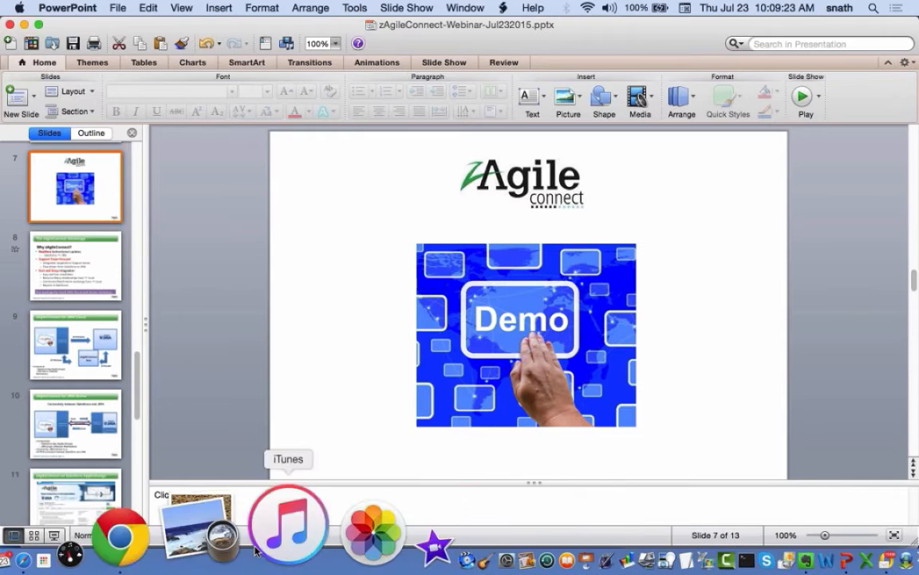
# Switch from PowerPoint to Chrome's Salesforce My Cases console
pyautogui.click(216, 523)
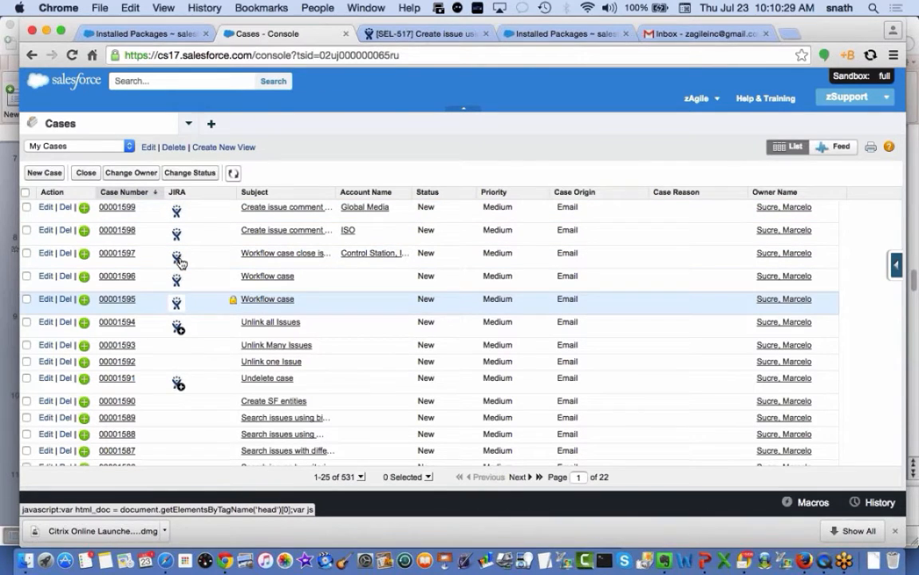
pyautogui.click(179, 330)
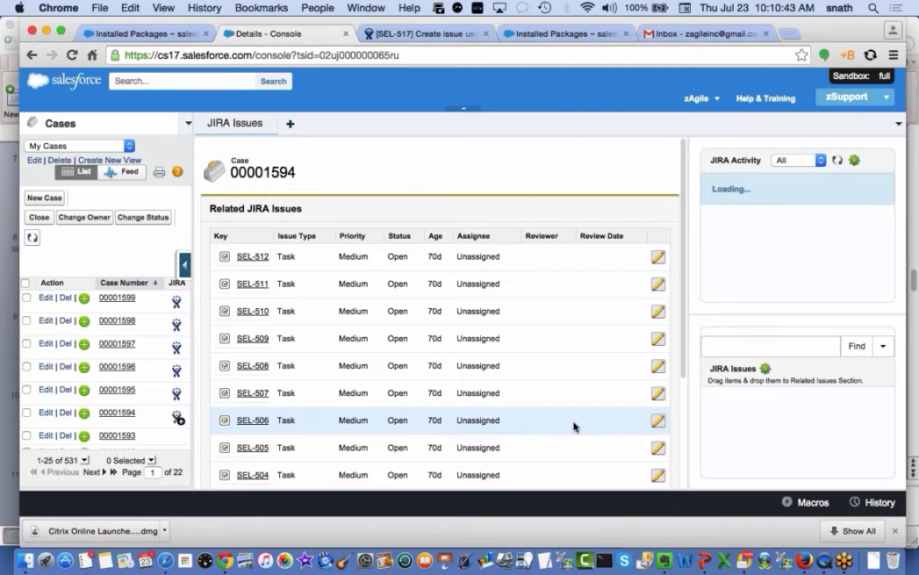
pyautogui.scroll(-2, 576, 427)
pyautogui.scroll(1, 576, 427)
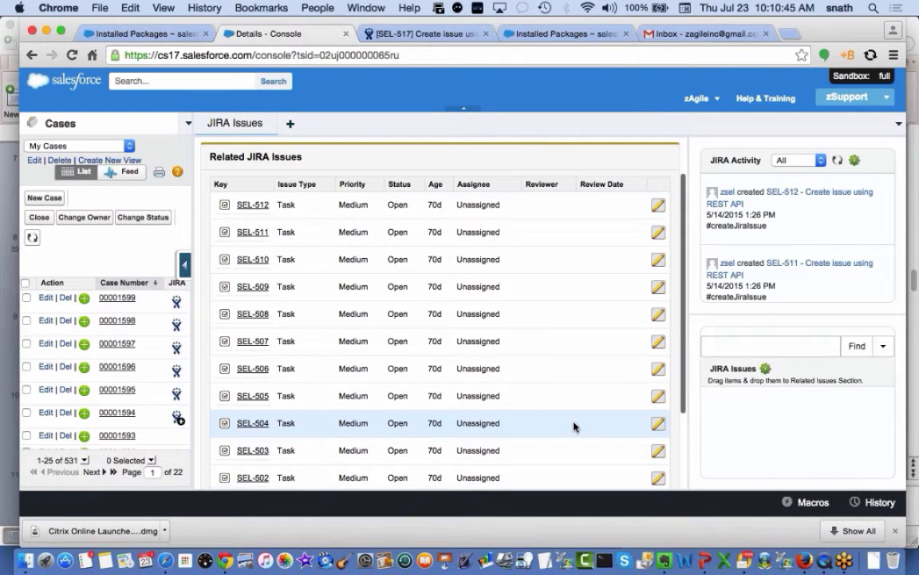
pyautogui.scroll(-2, 574, 426)
pyautogui.scroll(3, 574, 427)
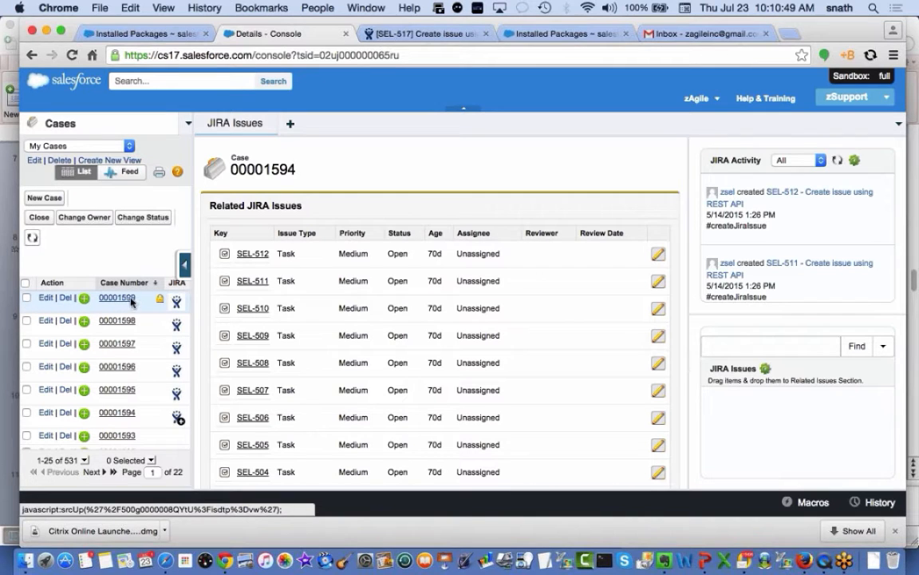
pyautogui.click(177, 300)
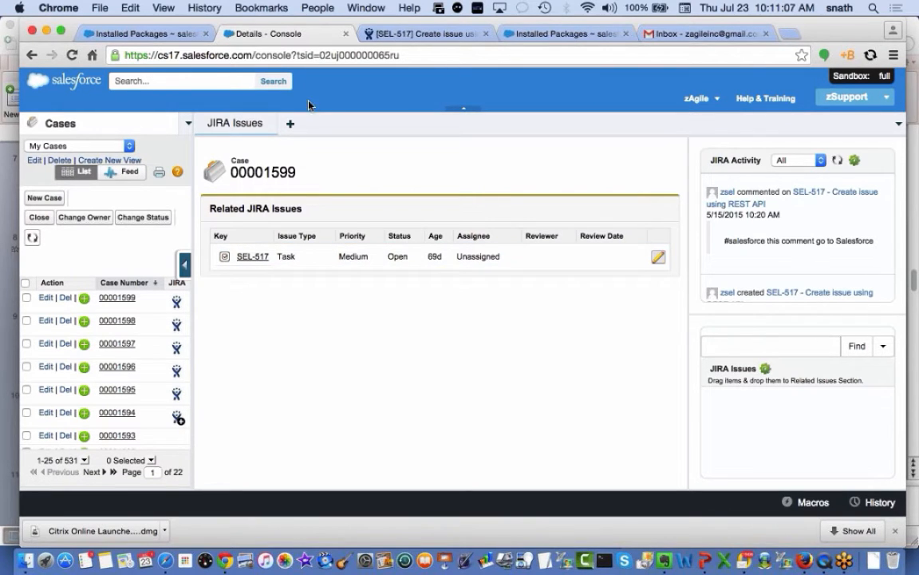
pyautogui.click(269, 122)
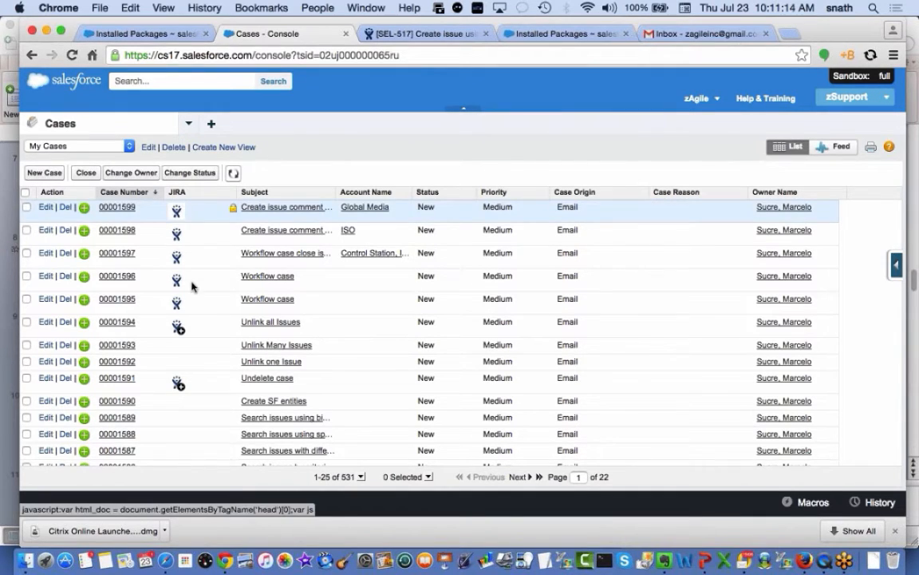
# Open the Global Media account and view the JIRA issues linked to its case 00001599
pyautogui.click(381, 207)
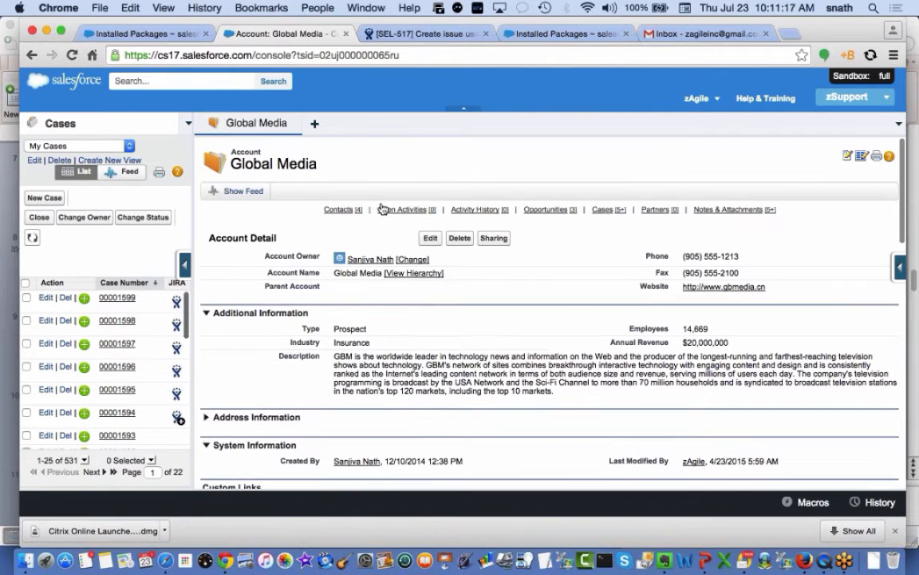
pyautogui.scroll(-3, 405, 336)
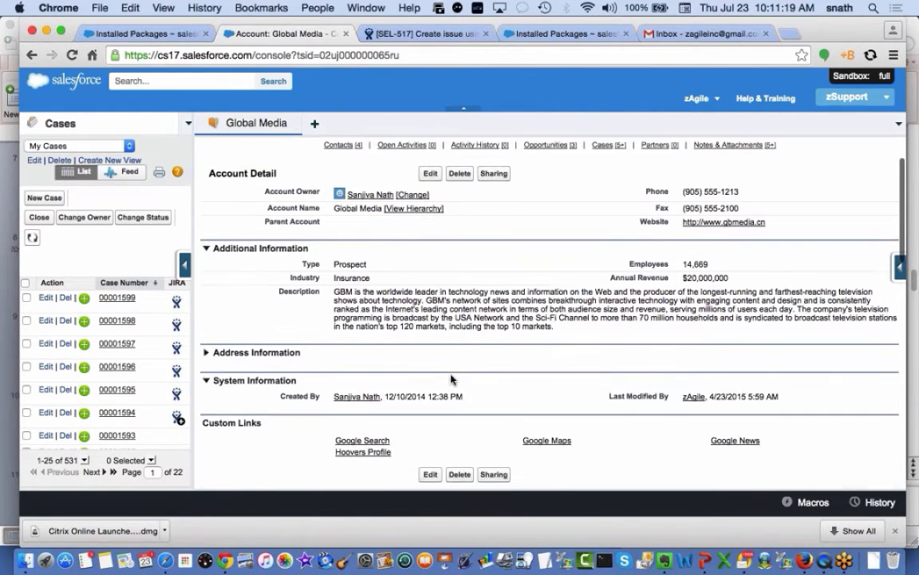
pyautogui.scroll(-5, 451, 379)
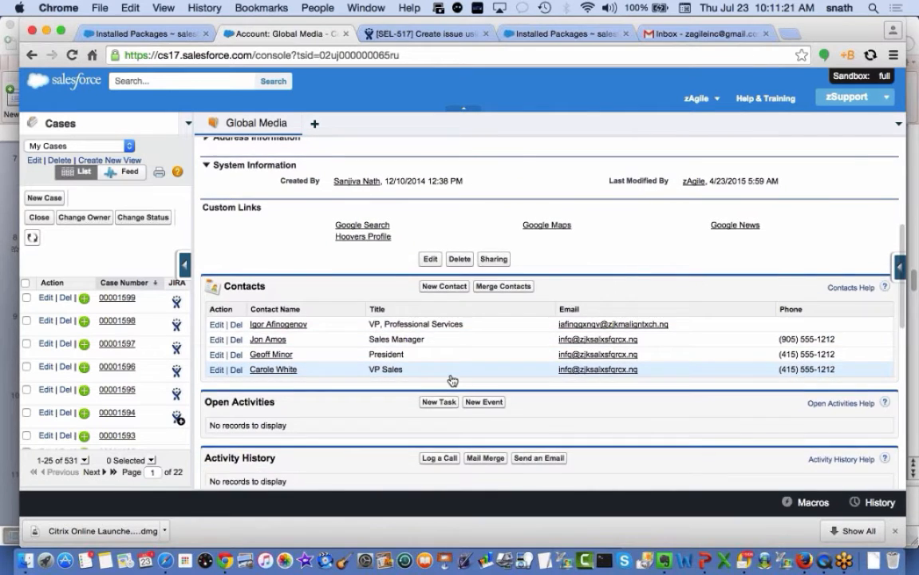
pyautogui.scroll(-10, 451, 379)
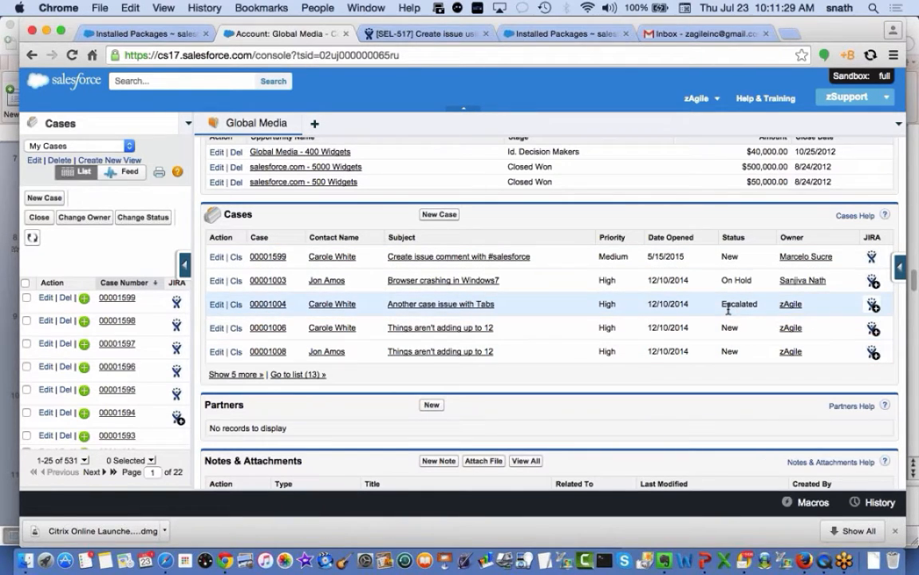
pyautogui.click(872, 257)
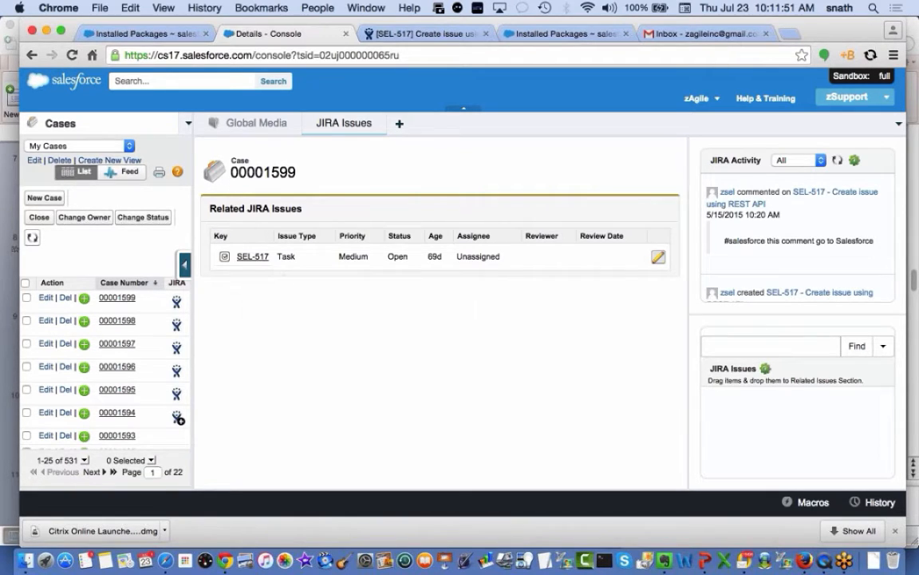
# View issue SEL-517, then close the SEL-517, JIRA Issues and Global Media console tabs
pyautogui.click(252, 256)
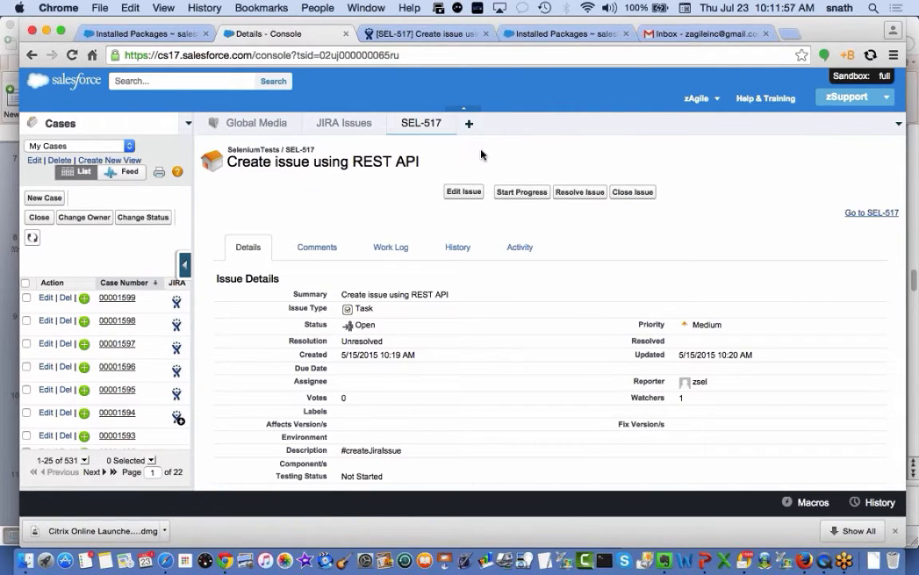
pyautogui.click(448, 123)
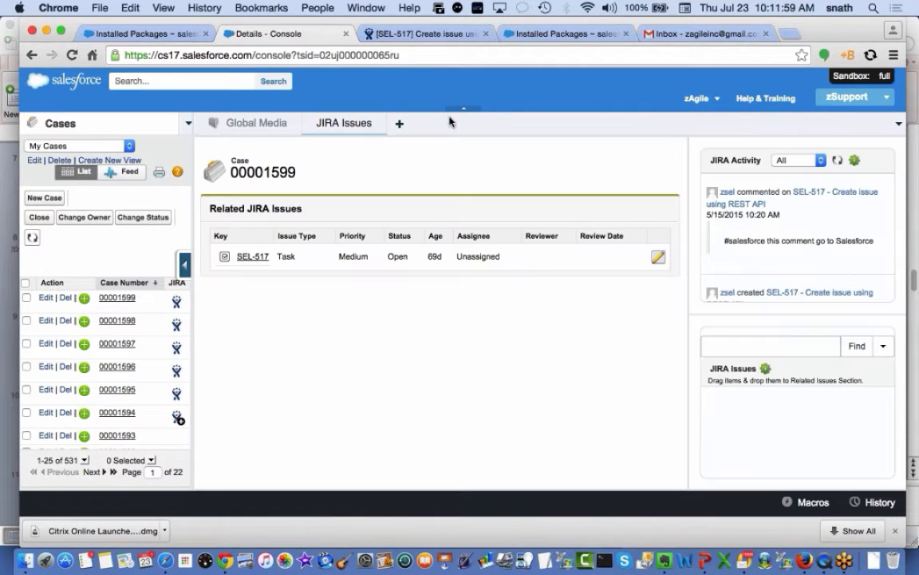
pyautogui.click(378, 122)
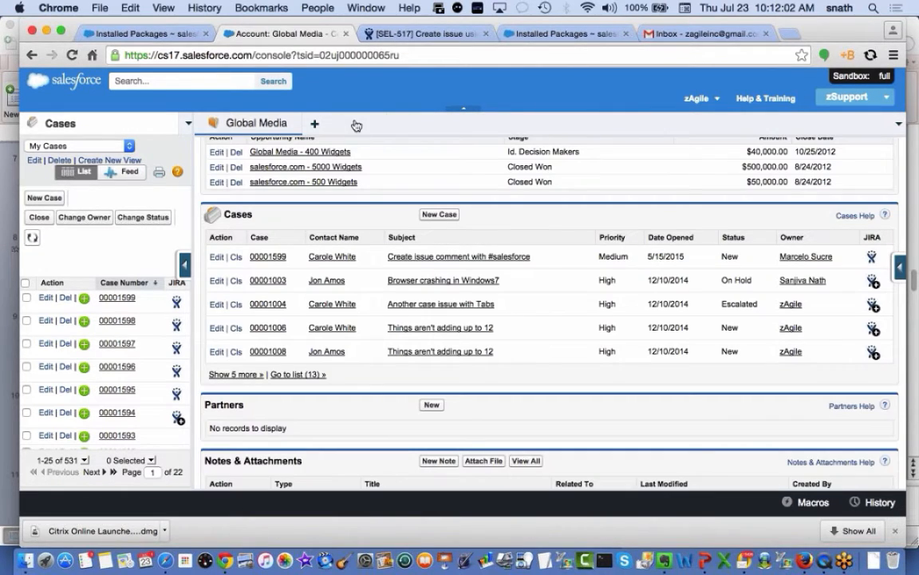
pyautogui.click(294, 123)
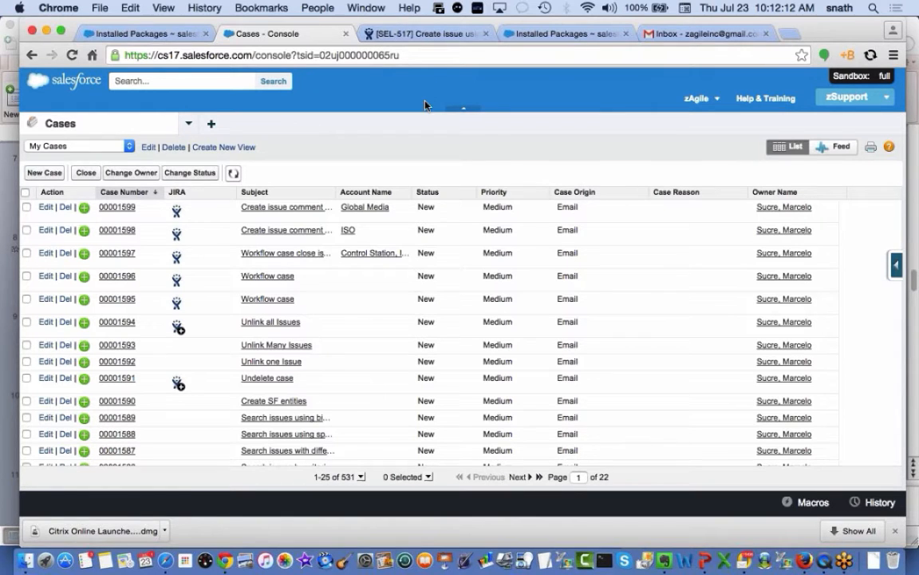
# Send the 'mongod service not starting' Gmail draft to the support address, then return to Salesforce
pyautogui.click(688, 37)
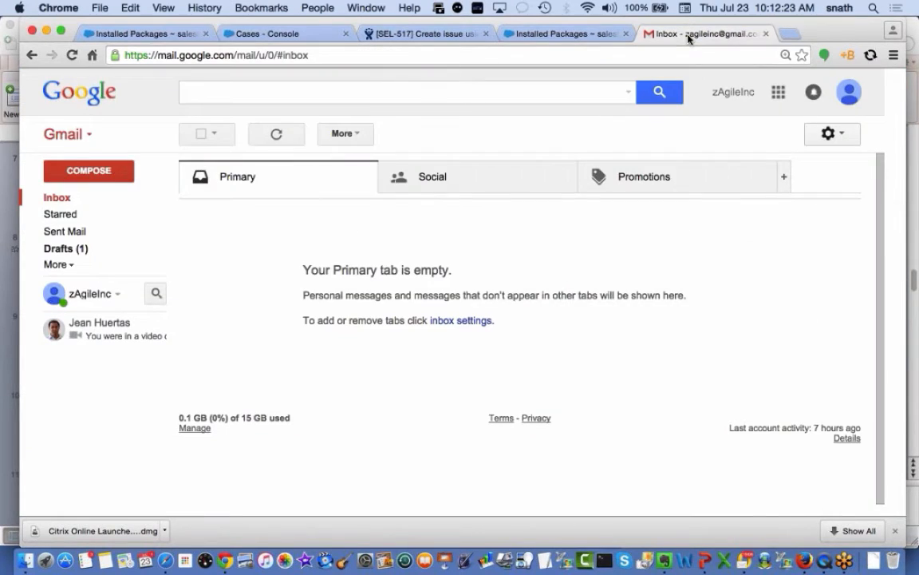
pyautogui.click(52, 238)
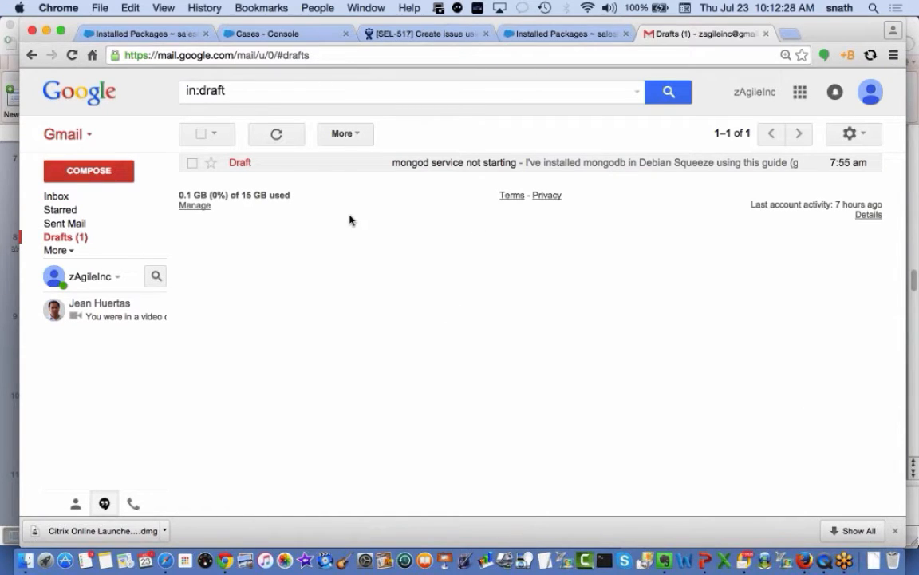
pyautogui.click(403, 165)
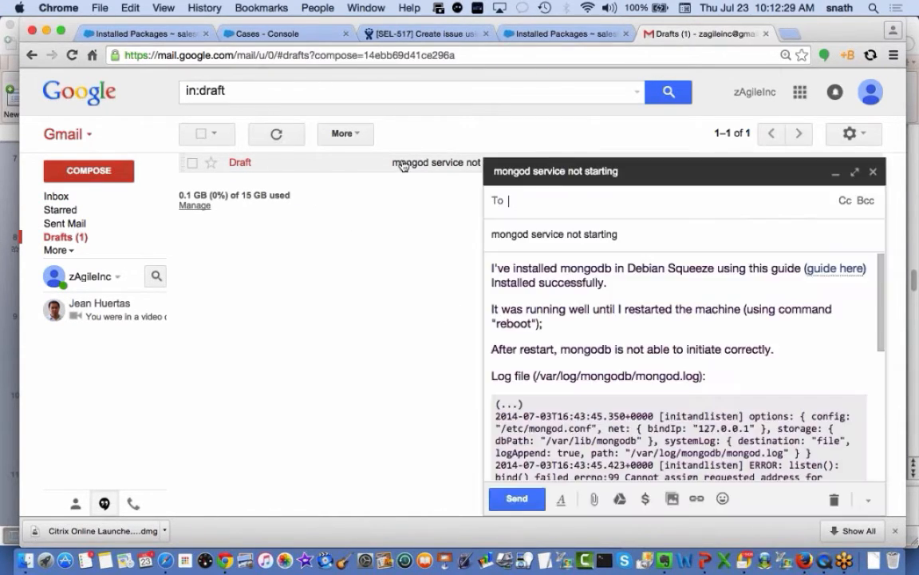
pyautogui.write('z')
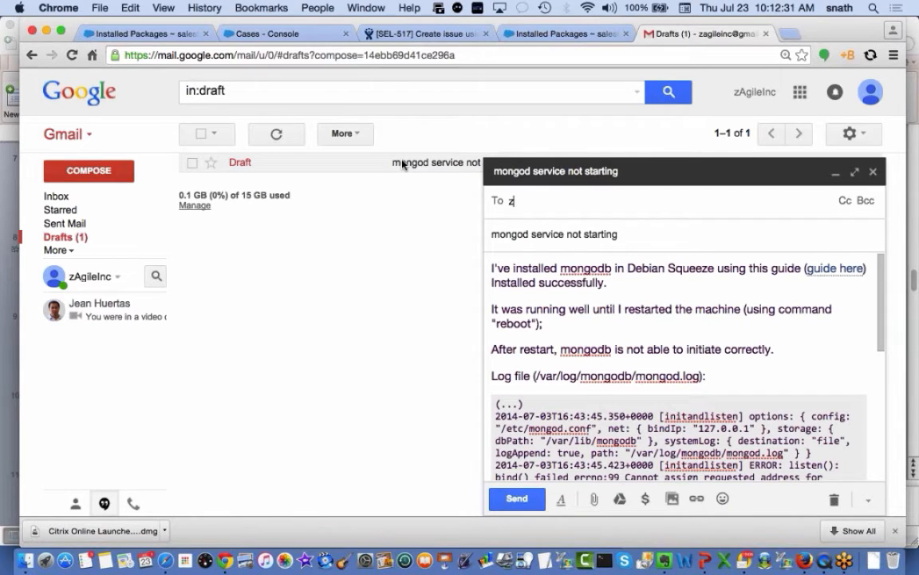
pyautogui.write('support')
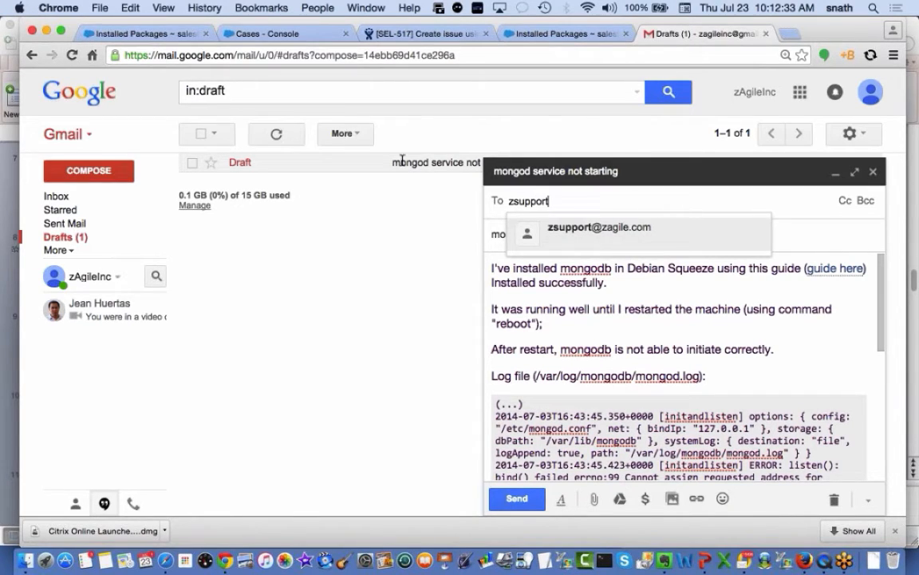
pyautogui.click(580, 229)
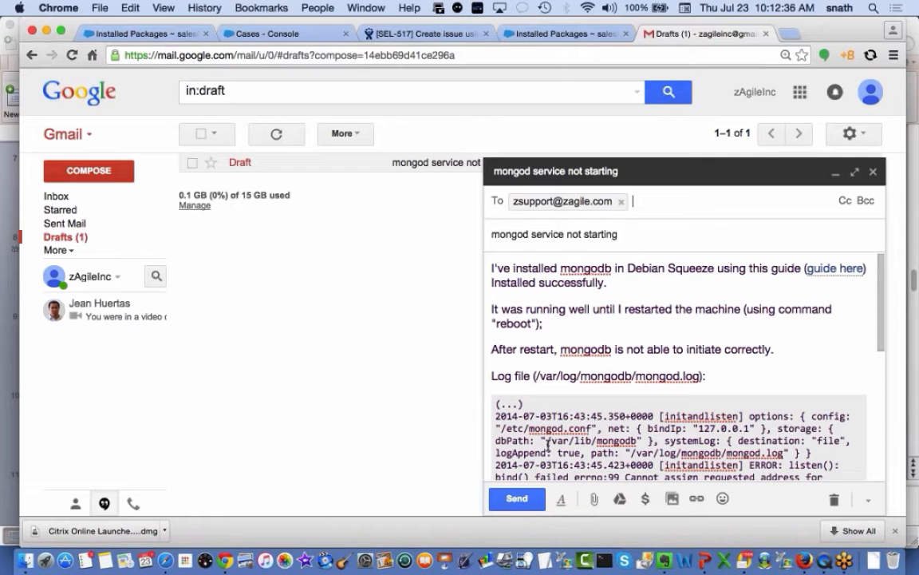
pyautogui.click(520, 504)
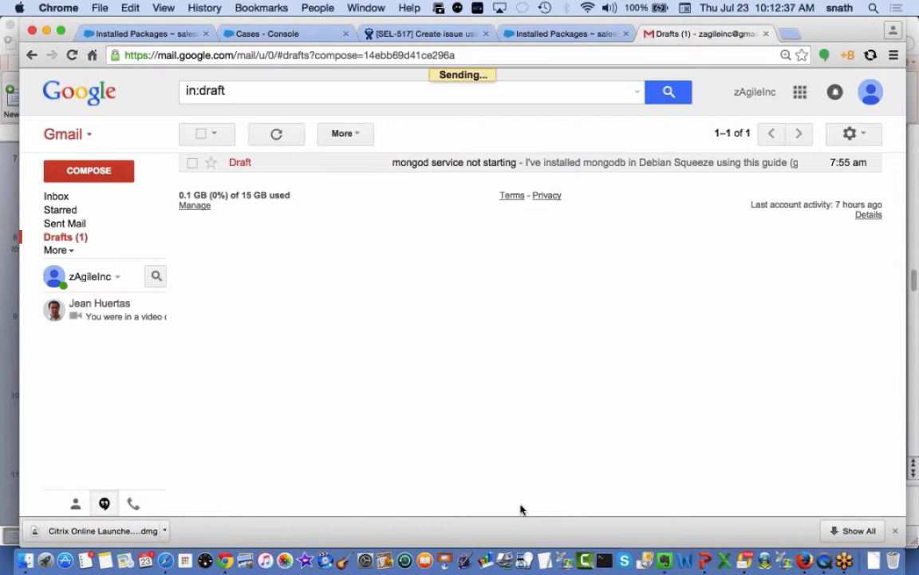
pyautogui.click(272, 33)
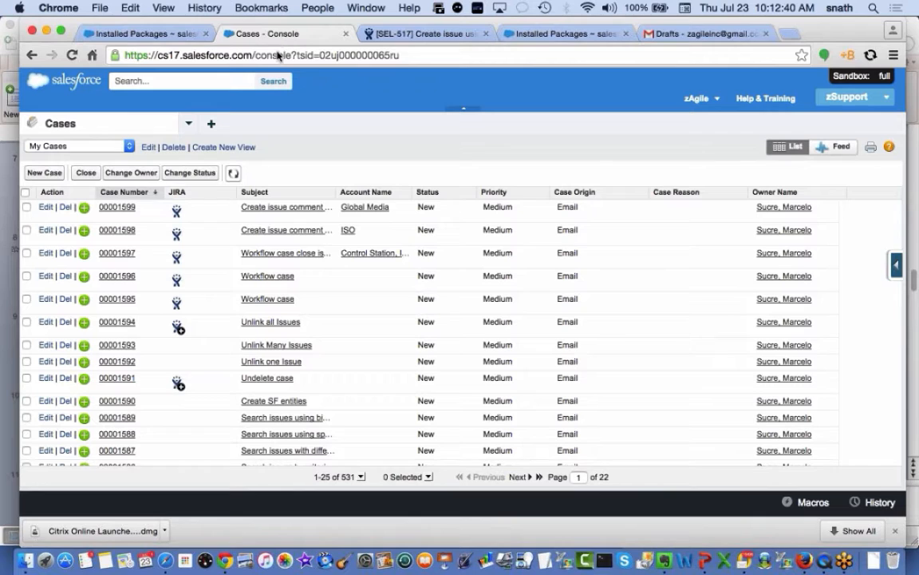
# Refresh the Cases list and open new case 00001726 to see its suggested JIRA issues
pyautogui.click(233, 174)
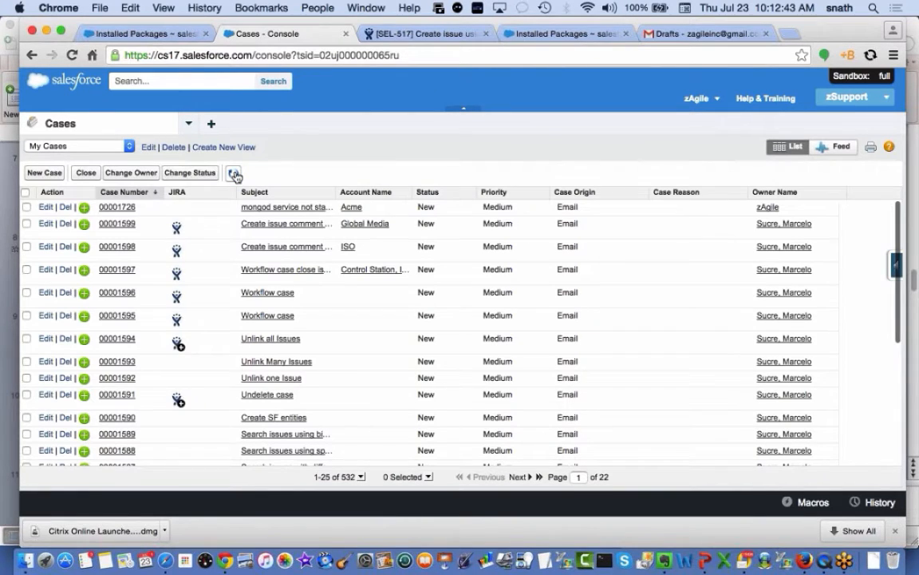
pyautogui.click(233, 173)
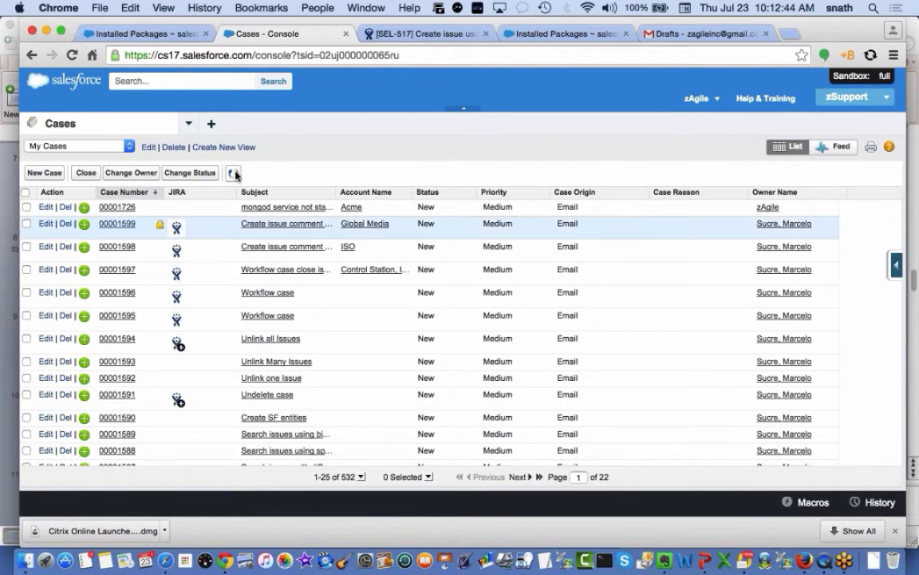
pyautogui.click(117, 208)
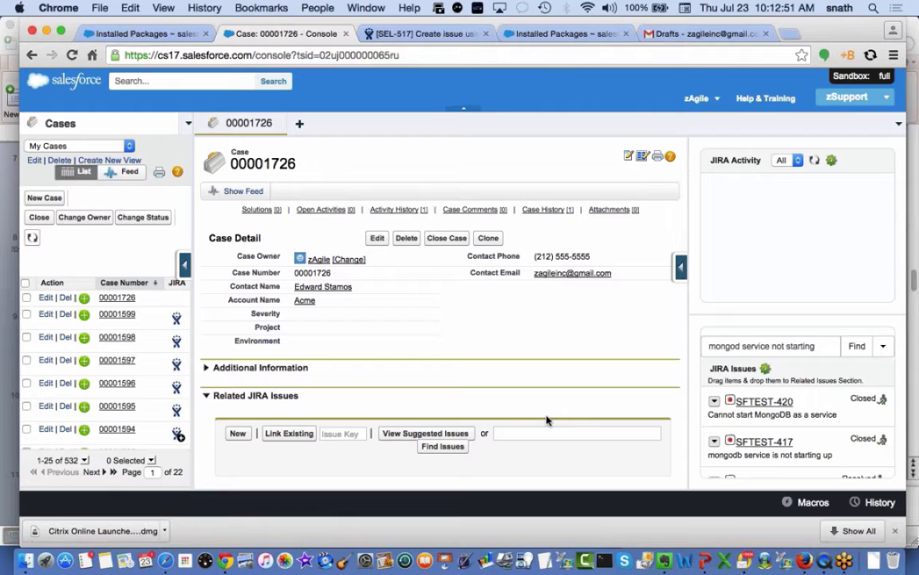
pyautogui.scroll(-1, 547, 415)
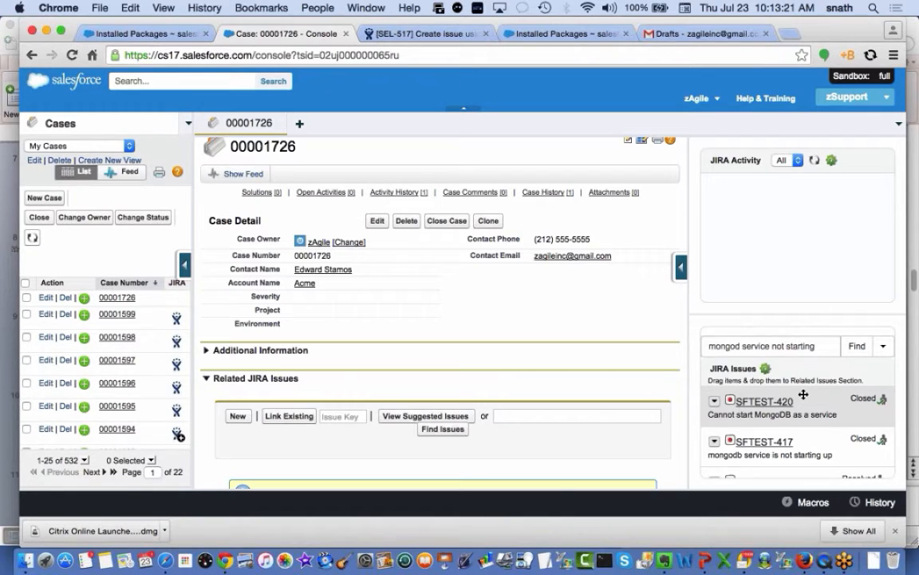
# Review the case layout's right-sidebar ZCCIssueActivity and ZCCIssueSearch components, then cancel without saving
pyautogui.moveTo(683, 269)
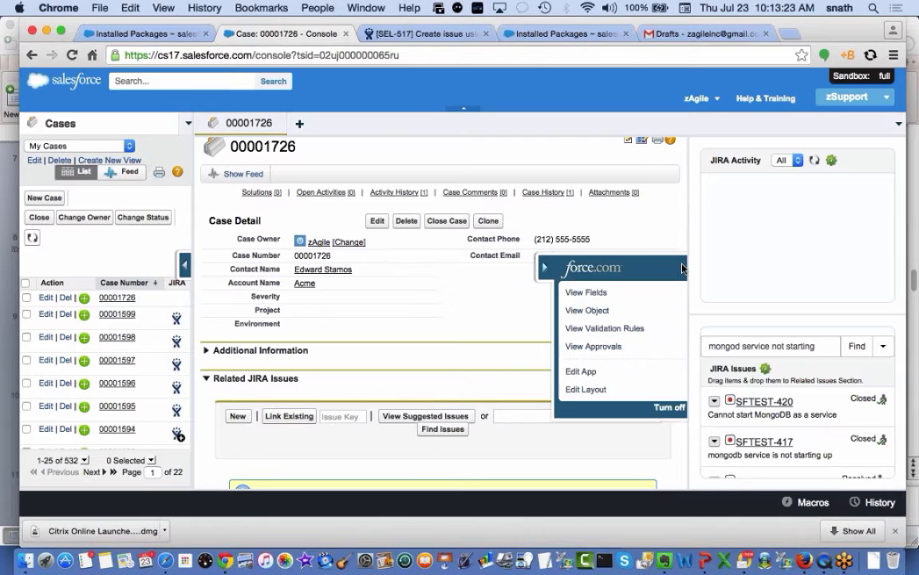
pyautogui.click(558, 391)
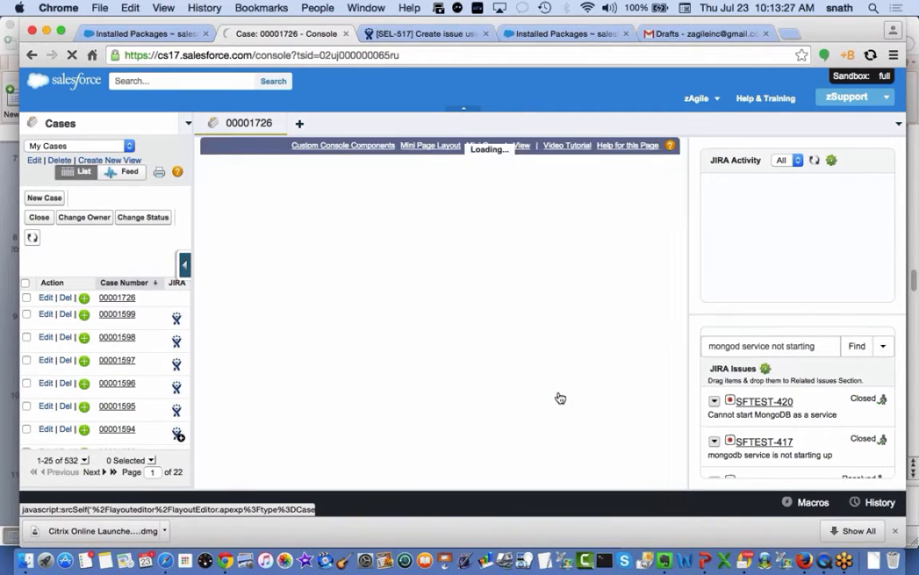
pyautogui.click(313, 147)
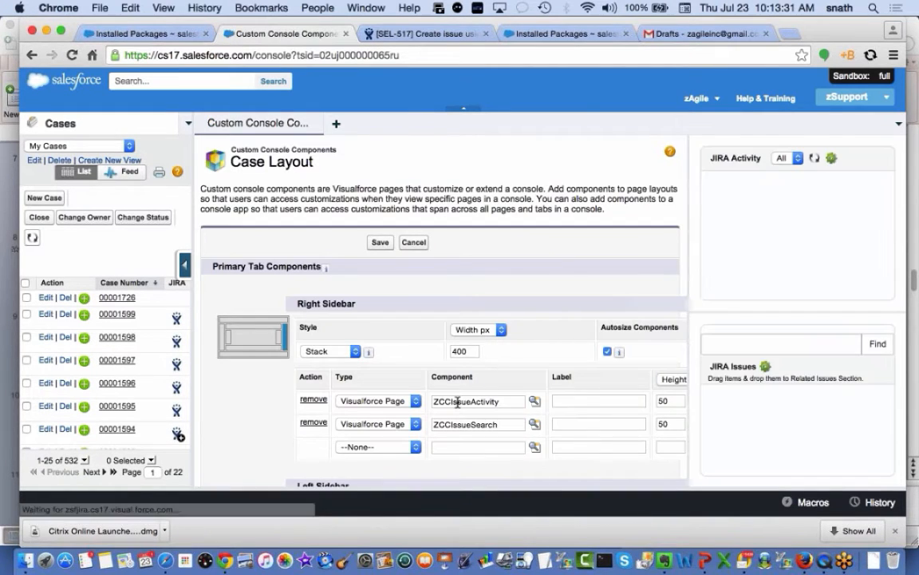
pyautogui.scroll(-3, 439, 343)
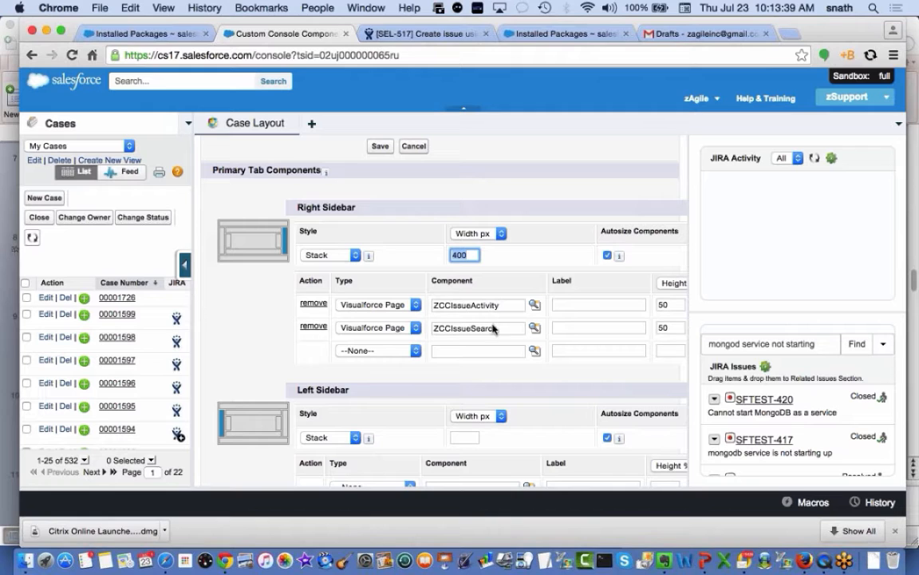
pyautogui.click(413, 148)
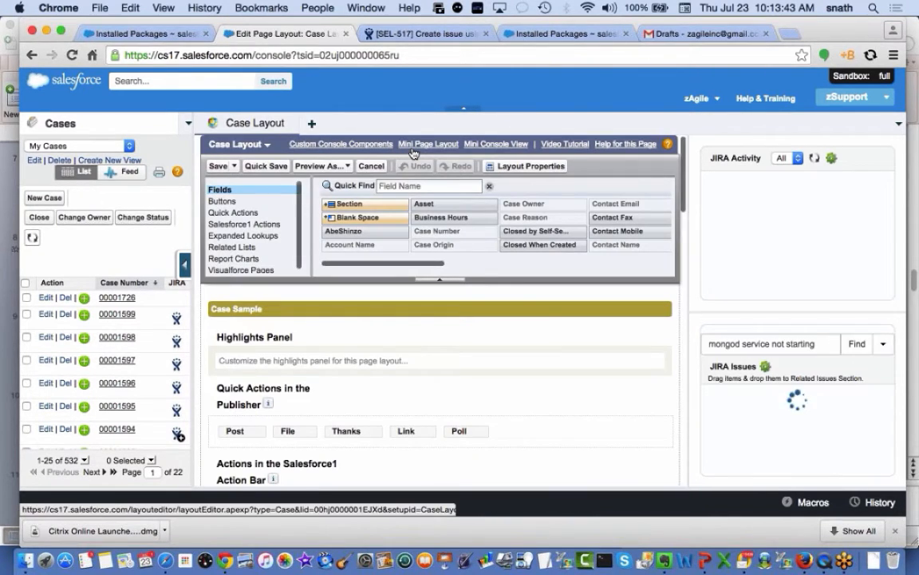
pyautogui.click(369, 167)
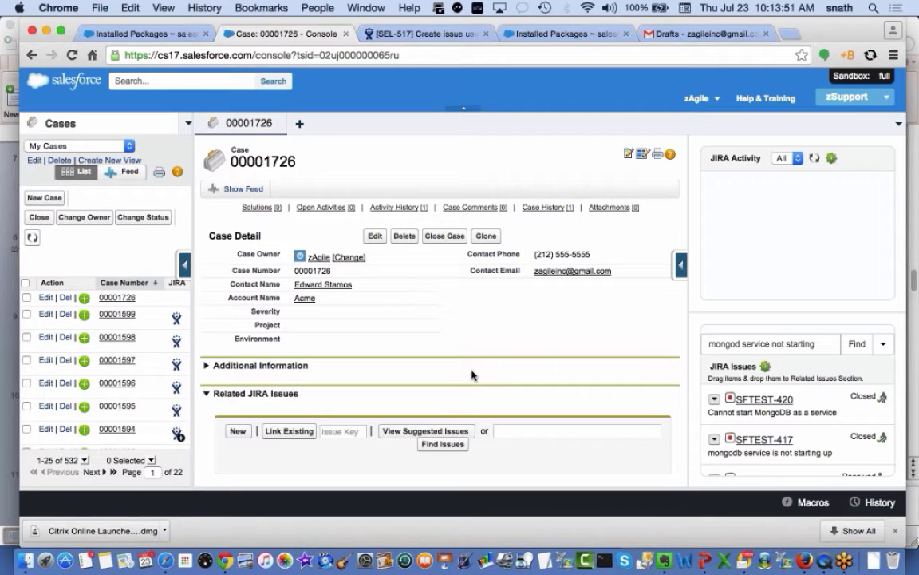
pyautogui.scroll(-2, 480, 372)
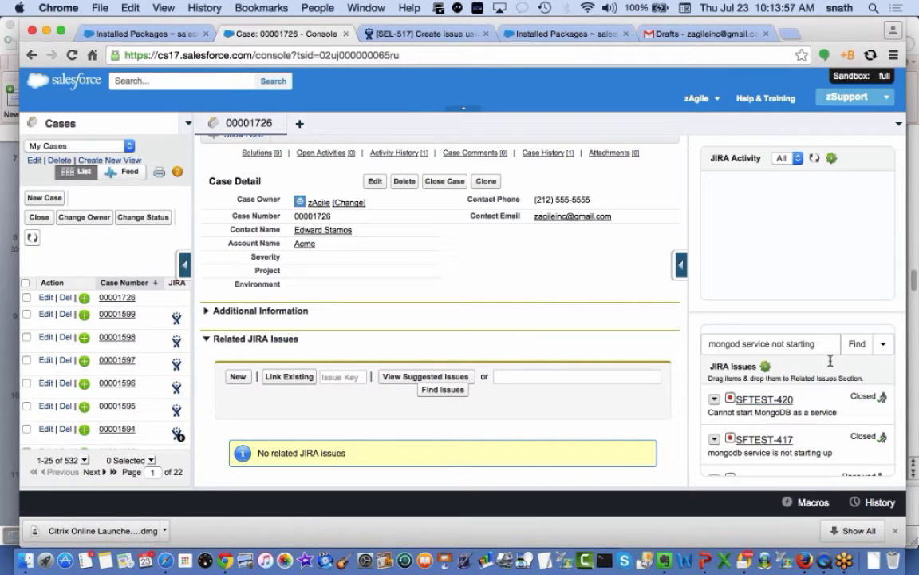
pyautogui.scroll(-2, 814, 425)
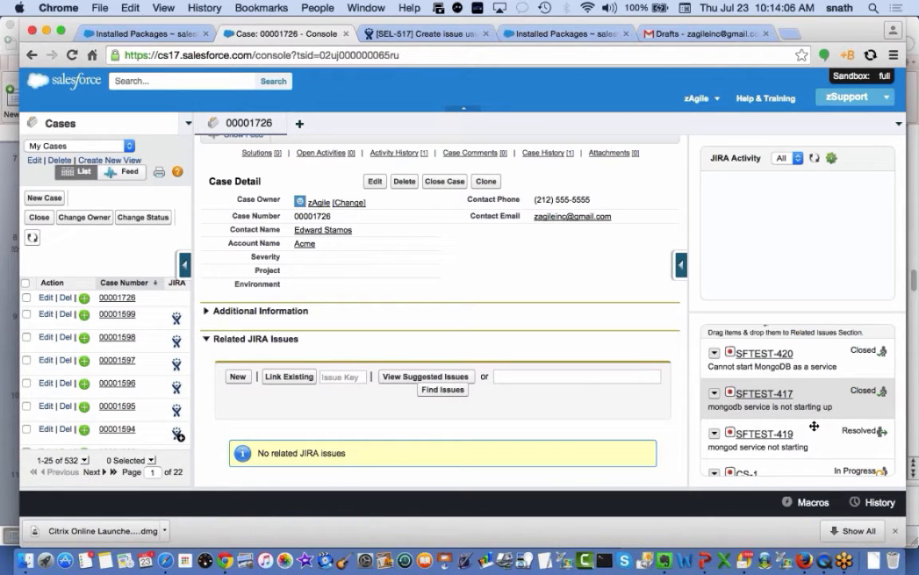
pyautogui.scroll(3, 814, 426)
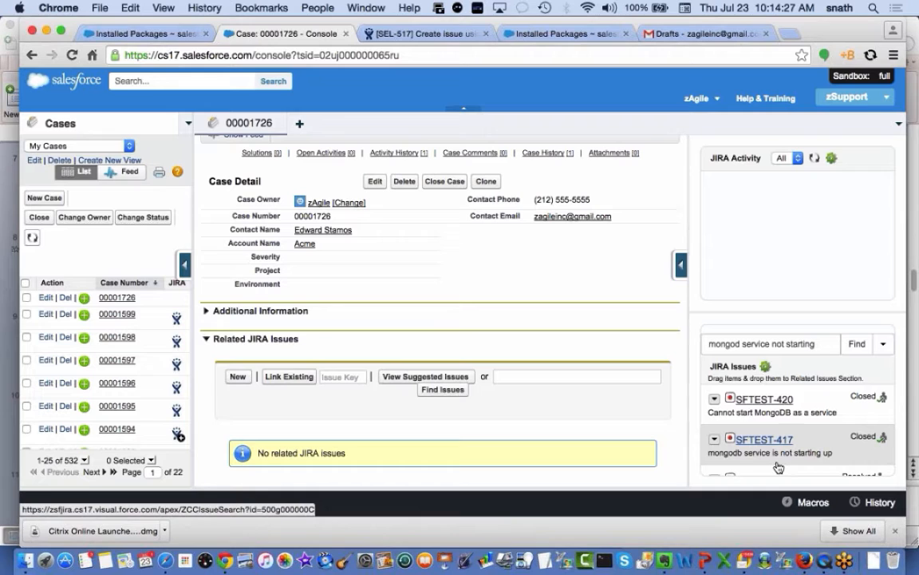
pyautogui.scroll(-3, 778, 467)
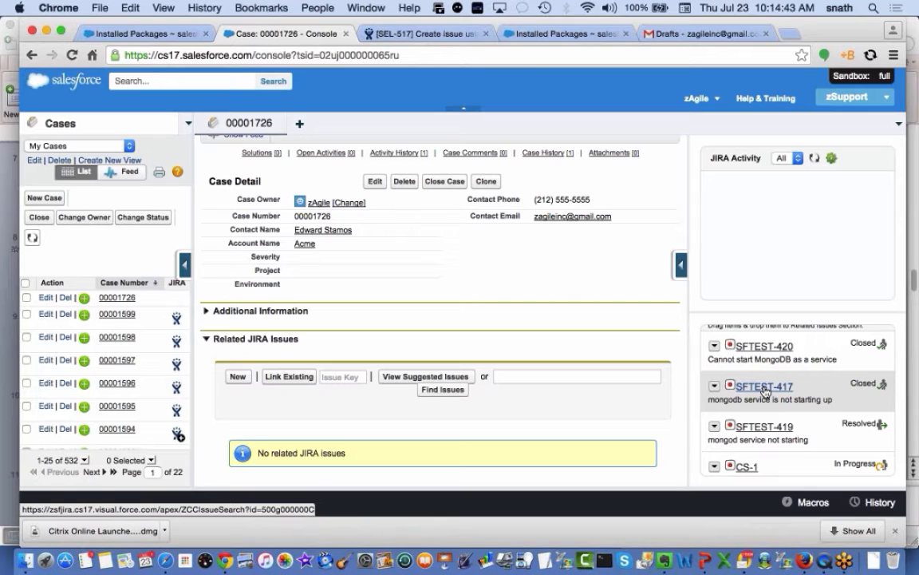
pyautogui.moveTo(764, 391)
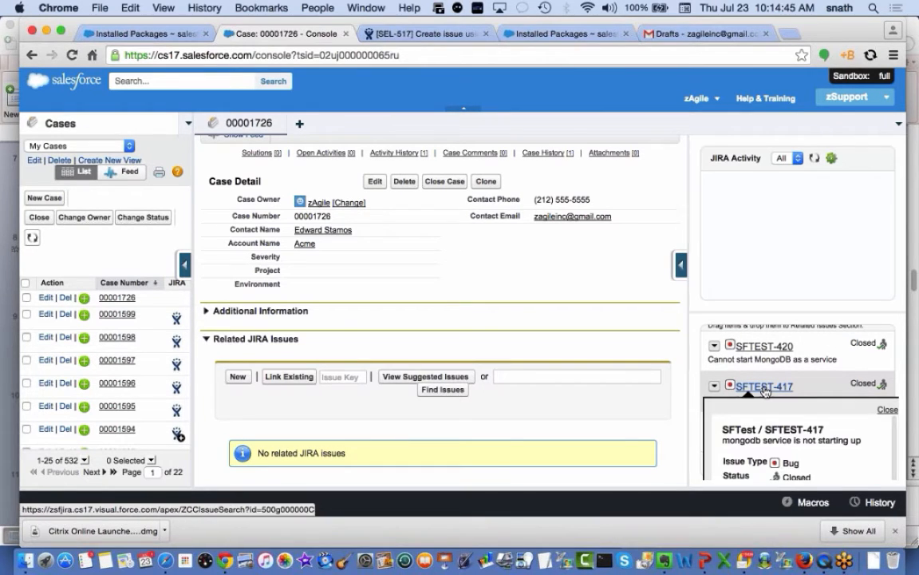
pyautogui.scroll(-1, 765, 391)
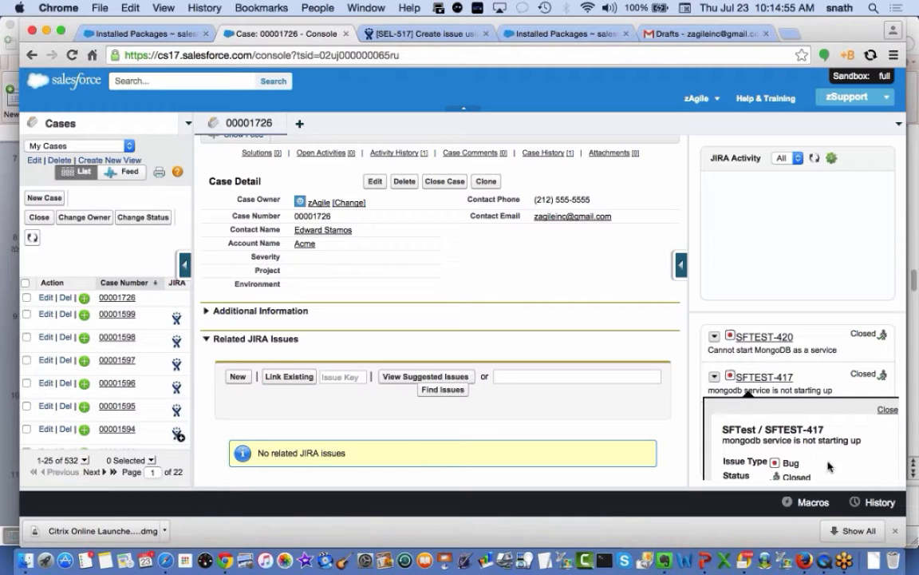
pyautogui.scroll(-1, 830, 467)
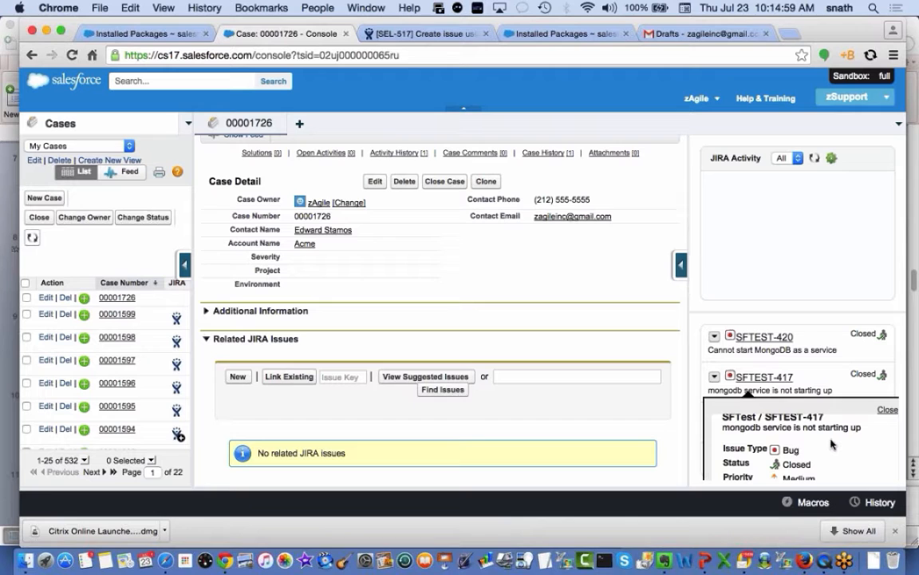
pyautogui.scroll(-2, 834, 451)
pyautogui.scroll(-1, 835, 445)
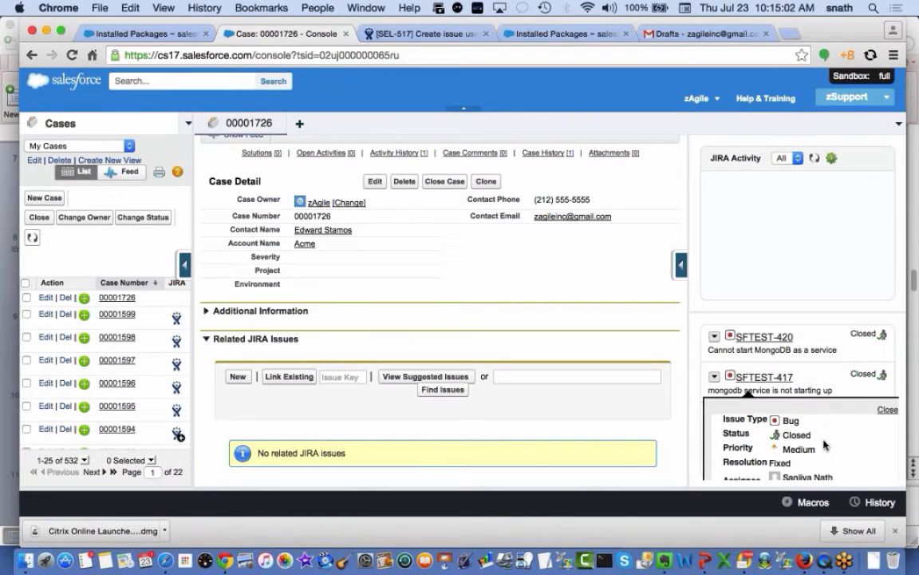
pyautogui.scroll(-3, 830, 447)
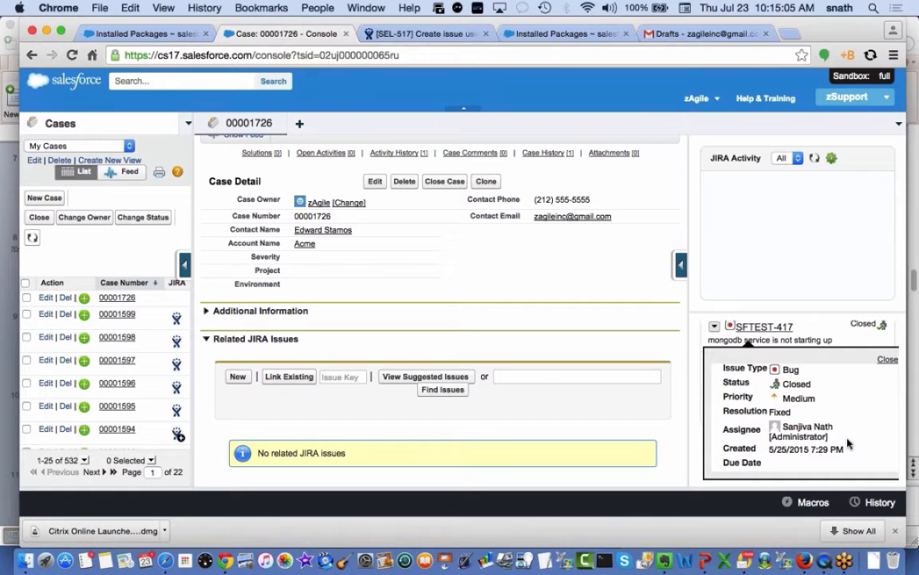
pyautogui.scroll(3, 846, 435)
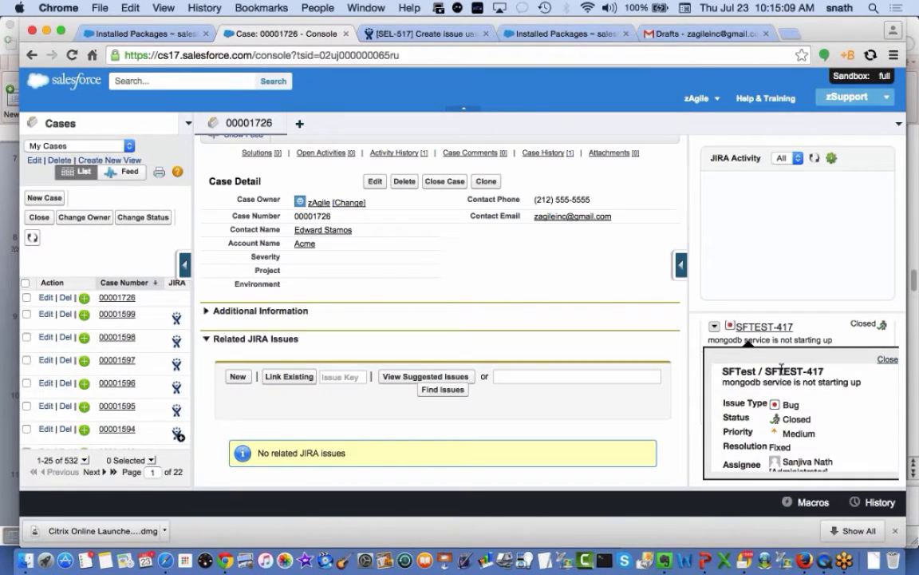
pyautogui.scroll(1, 758, 383)
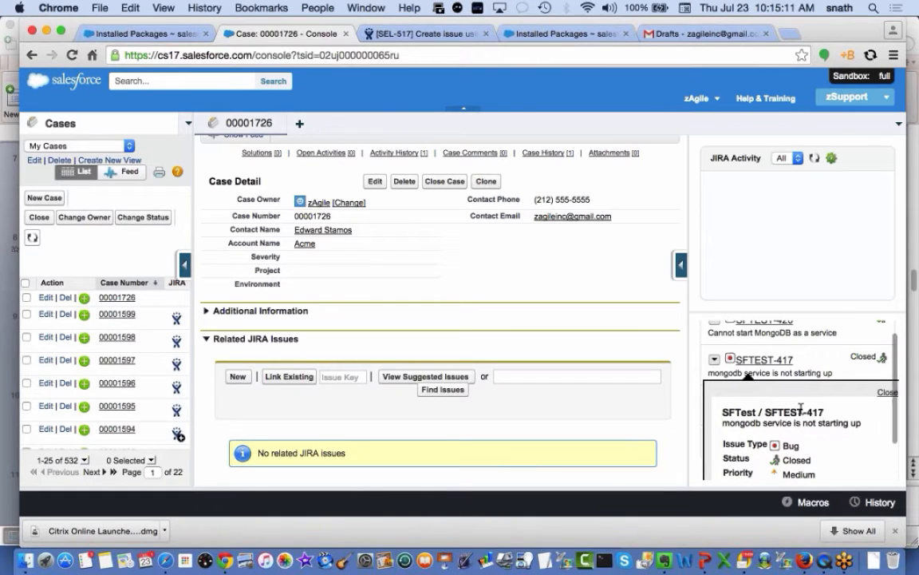
pyautogui.click(885, 391)
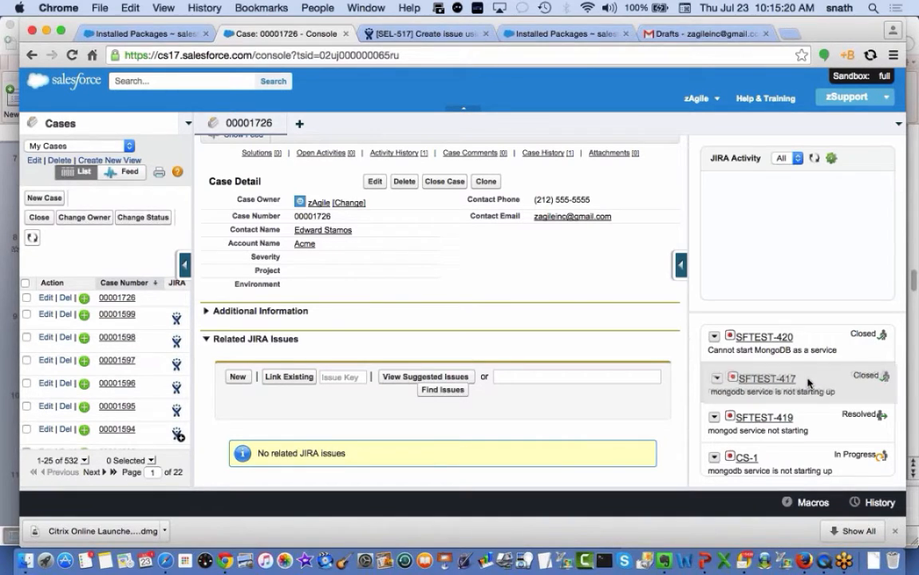
# Drag SFTEST-417 from the JIRA Issues sidebar into case 00001726's Related JIRA Issues
pyautogui.moveTo(725, 377); pyautogui.dragTo(482, 407)
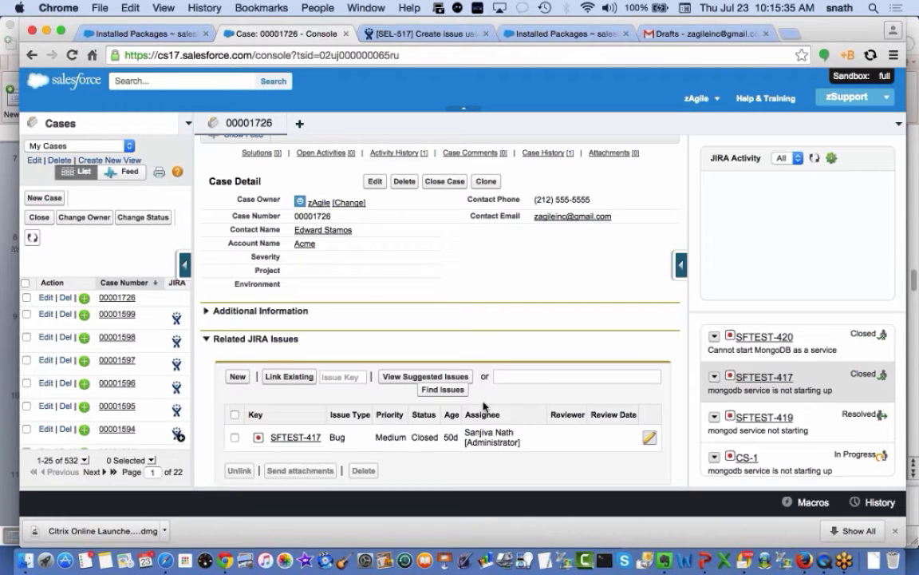
pyautogui.scroll(3, 822, 380)
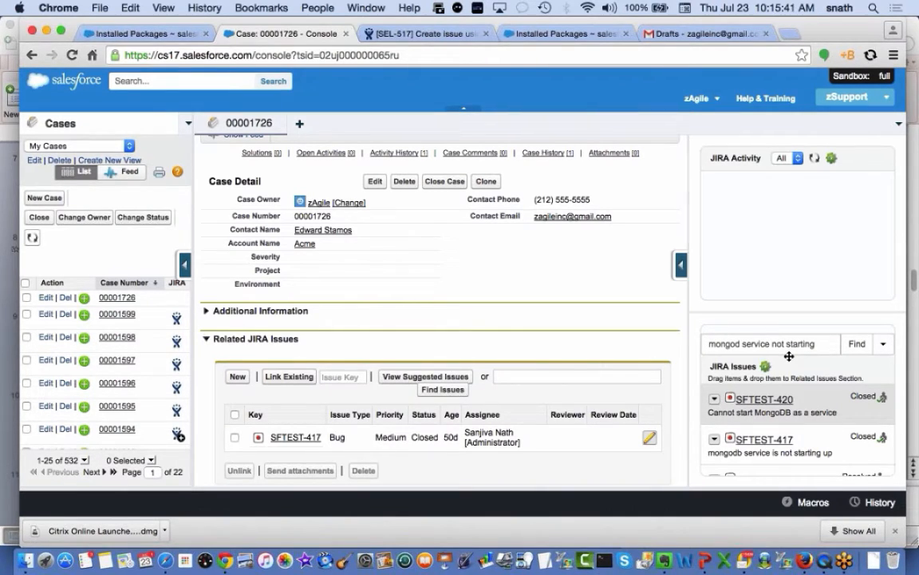
pyautogui.click(440, 378)
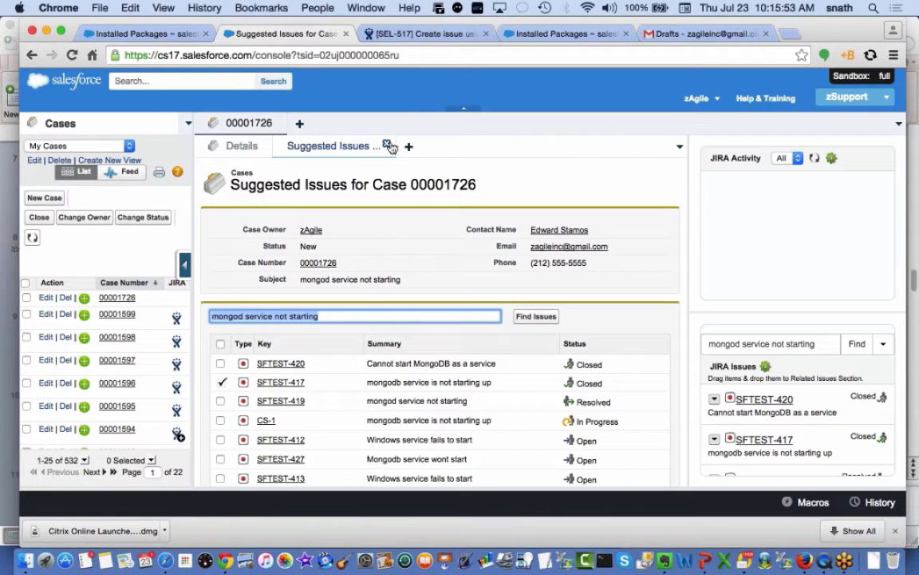
pyautogui.click(389, 145)
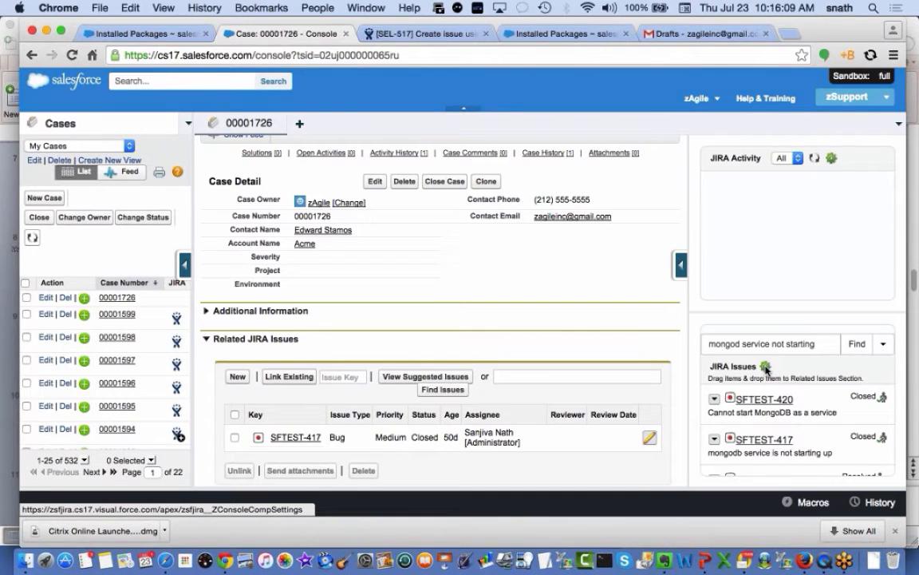
# Save the JIRA Console Components settings with 'Suggest if Case has no issues' and 'Request activity stream'
pyautogui.click(765, 367)
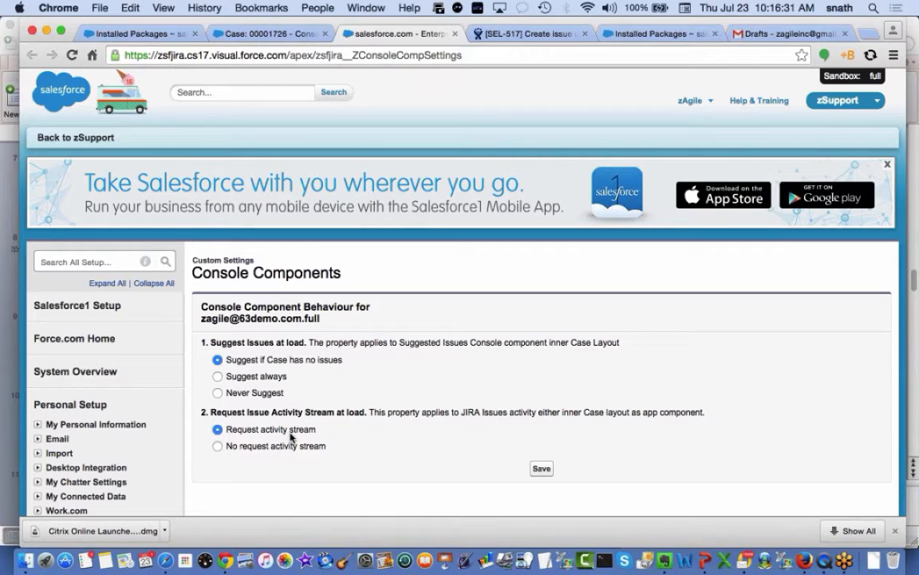
pyautogui.click(542, 470)
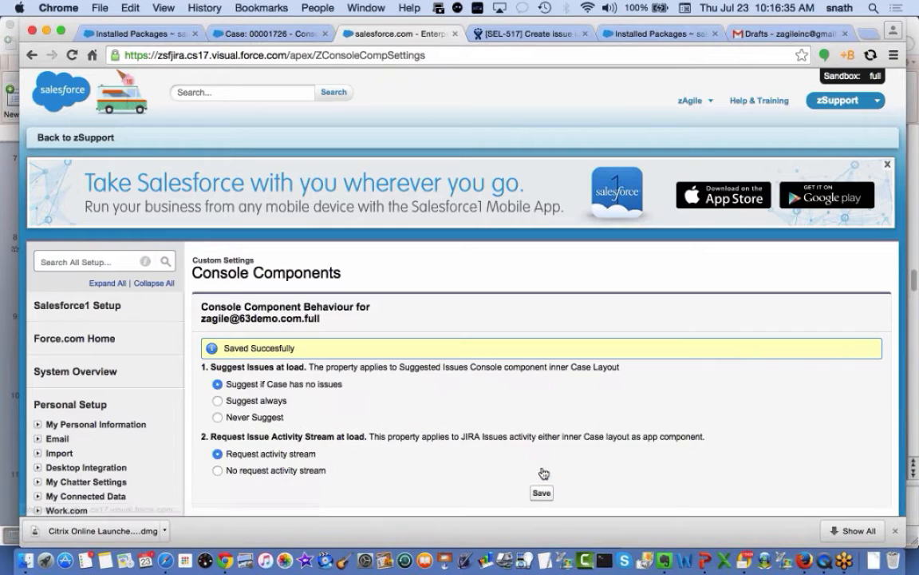
pyautogui.click(455, 33)
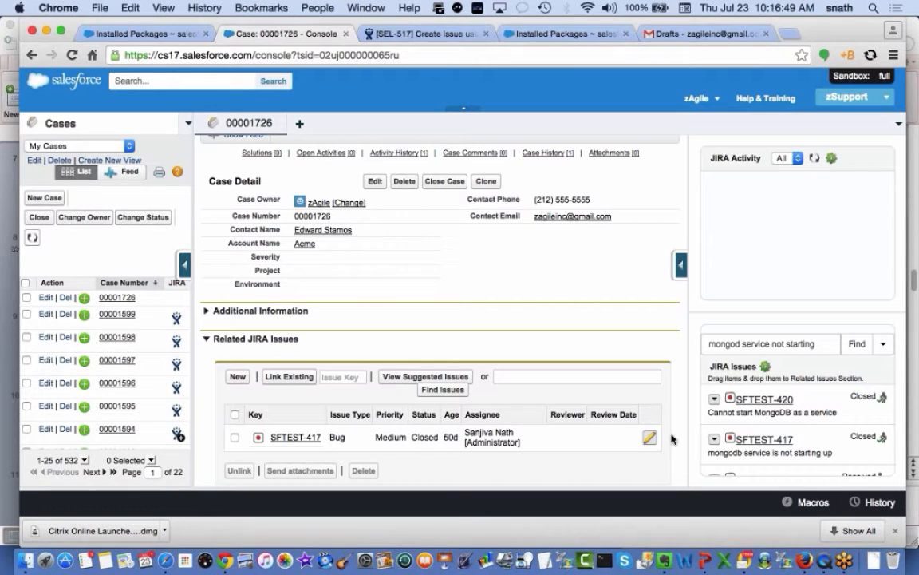
# Search the JIRA issues side panel for 'install' and scroll the results
pyautogui.scroll(-1, 605, 467)
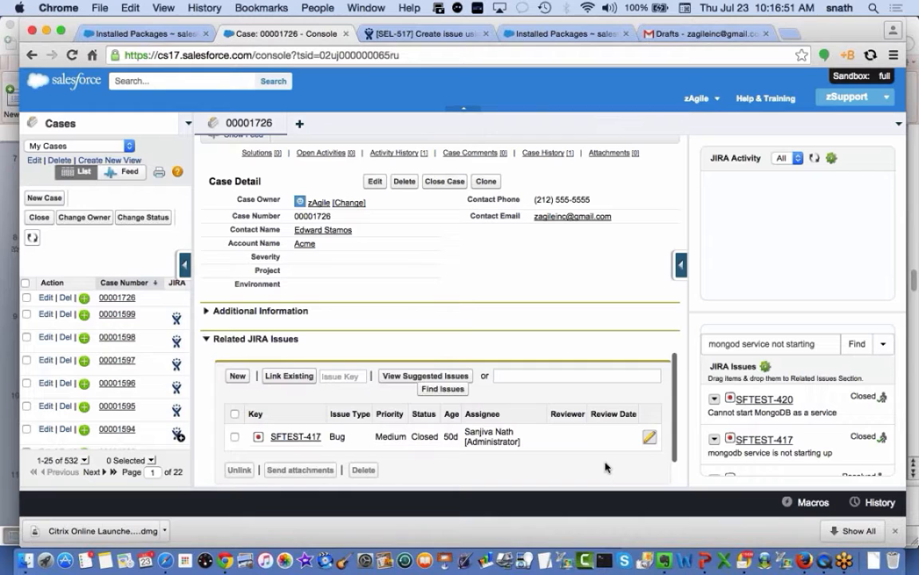
pyautogui.tripleClick(781, 343)
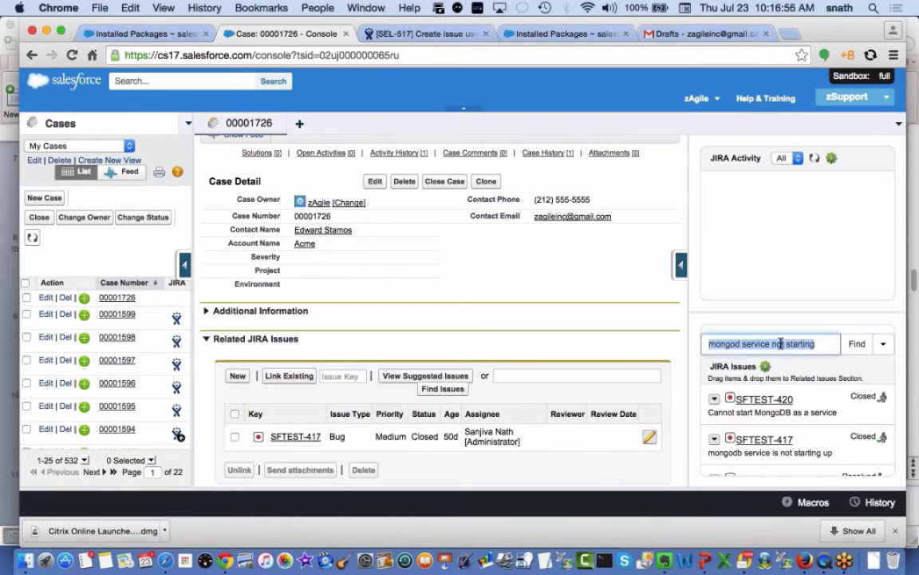
pyautogui.write('install')
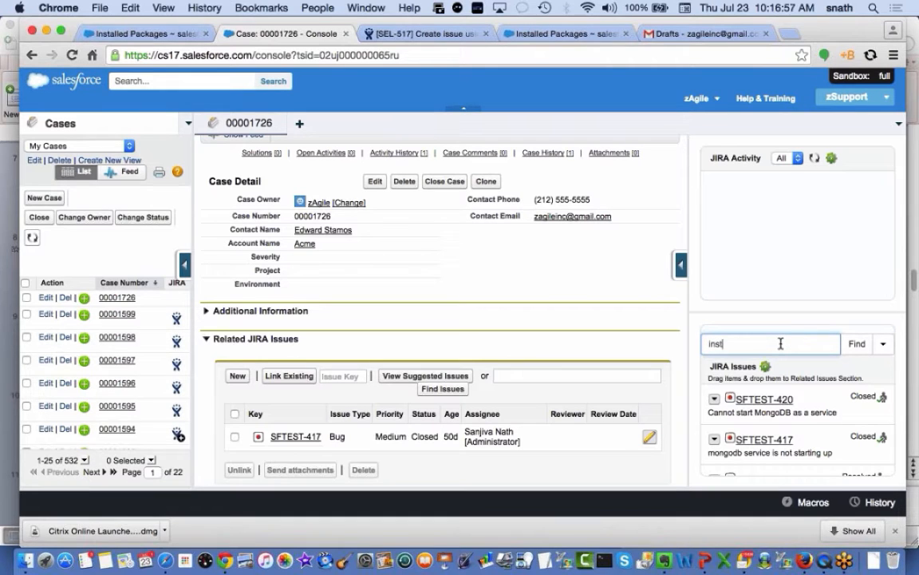
pyautogui.click(868, 344)
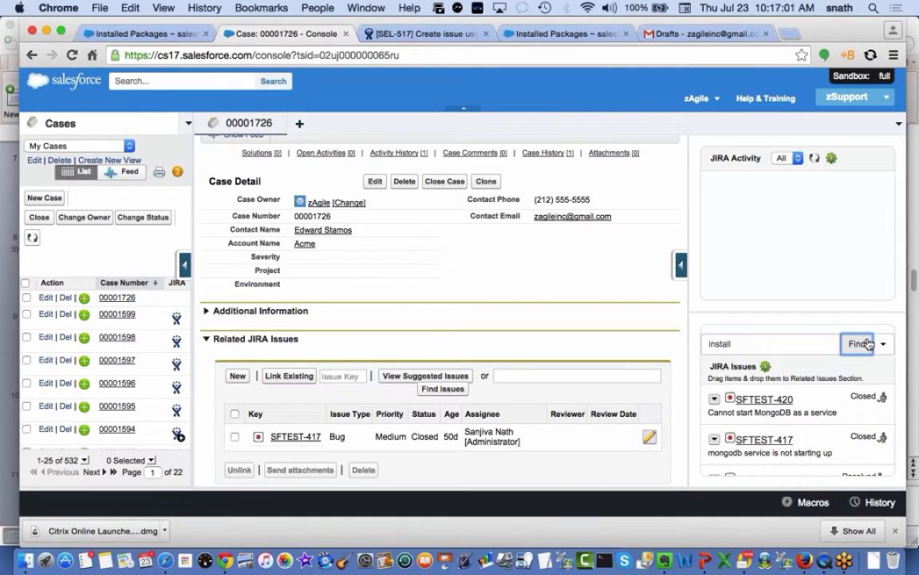
pyautogui.scroll(-3, 819, 458)
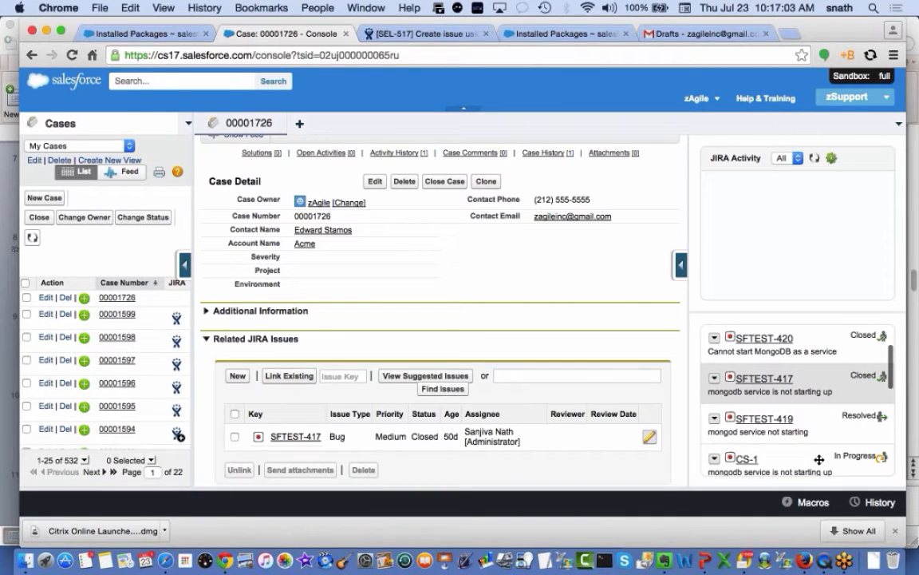
pyautogui.scroll(3, 819, 460)
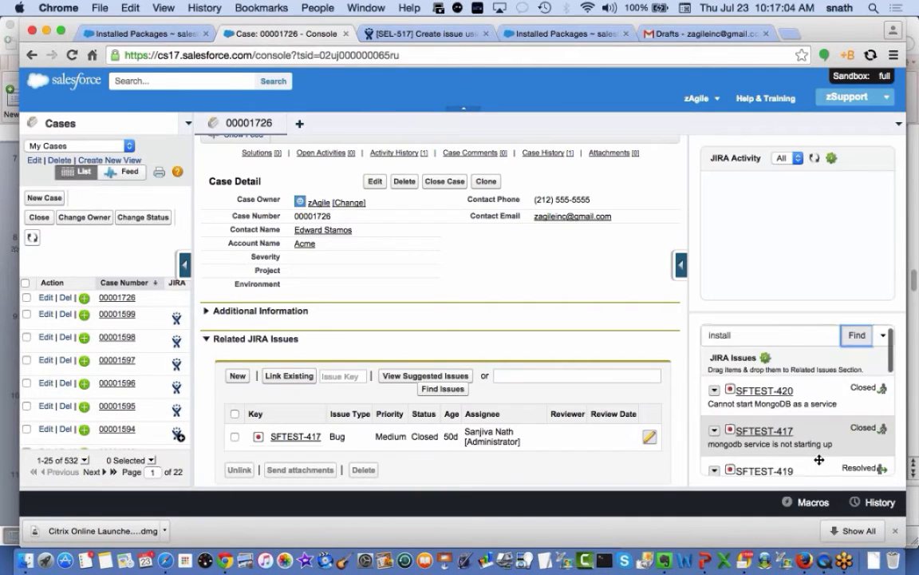
# Replace the search term with 'server' and browse the matching JIRA issues
pyautogui.doubleClick(798, 338)
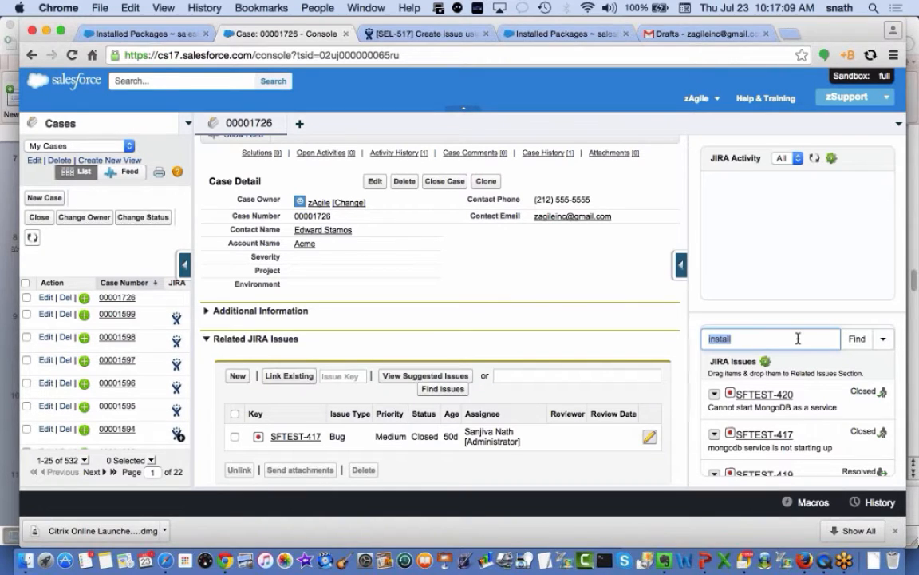
pyautogui.write('server')
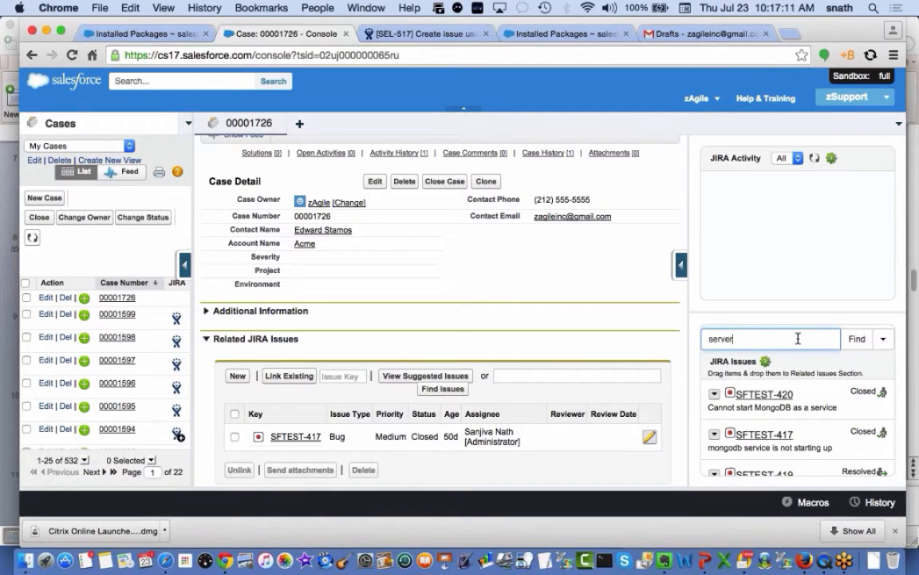
pyautogui.click(852, 342)
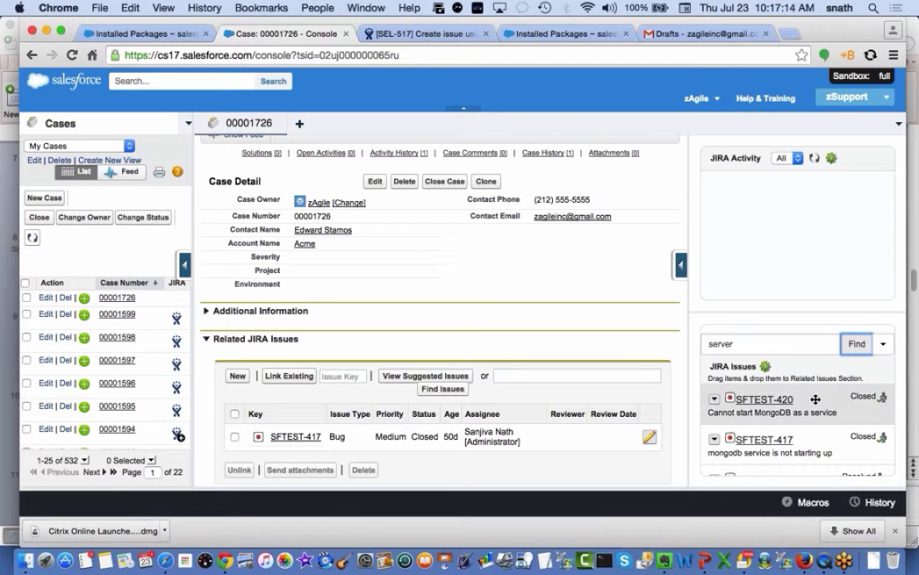
pyautogui.scroll(-5, 817, 404)
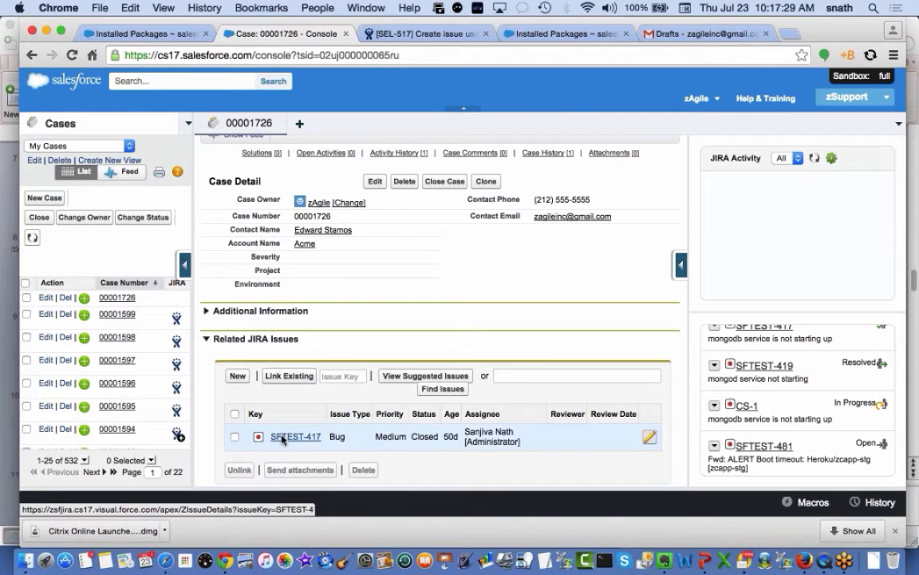
# Refresh the JIRA Activity stream to list the three 7/22/2015 link-change entries
pyautogui.click(814, 159)
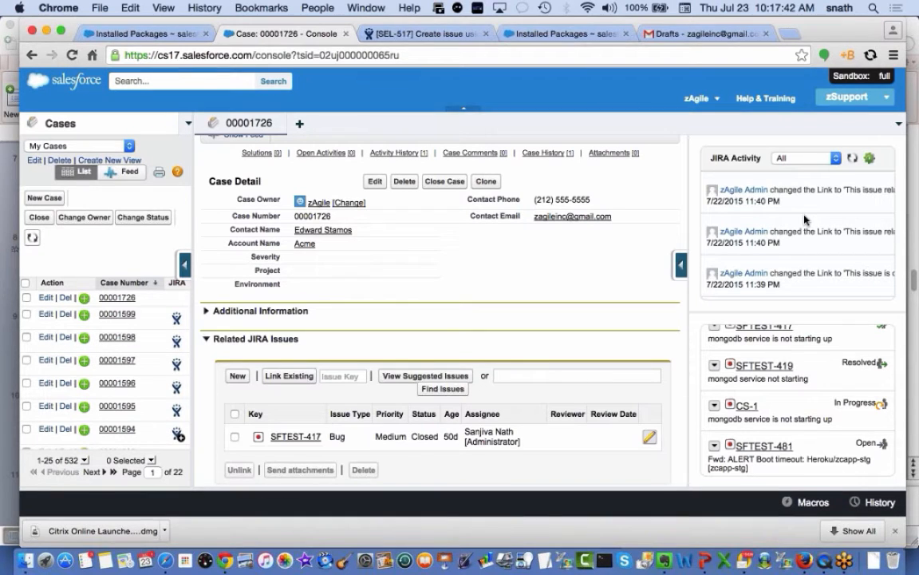
pyautogui.scroll(-3, 804, 219)
pyautogui.scroll(3, 804, 220)
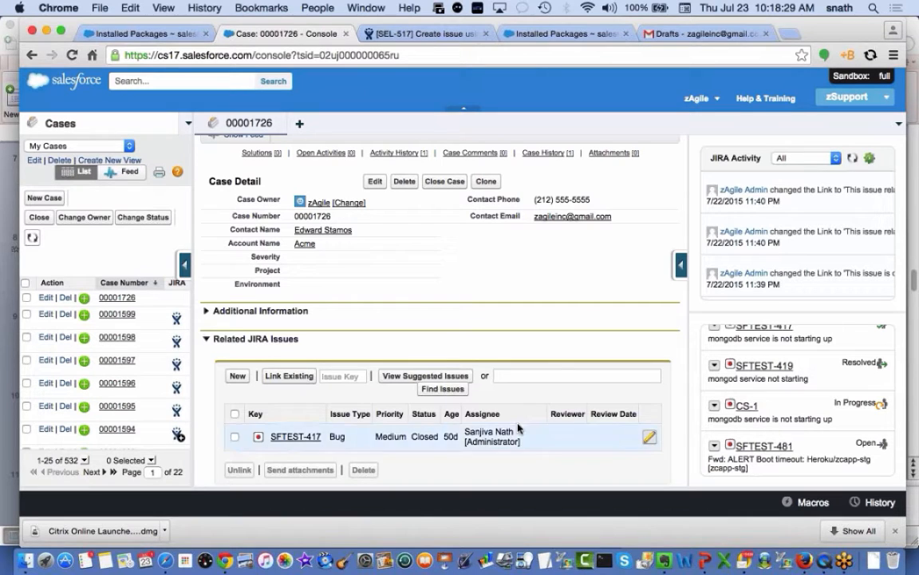
pyautogui.click(835, 162)
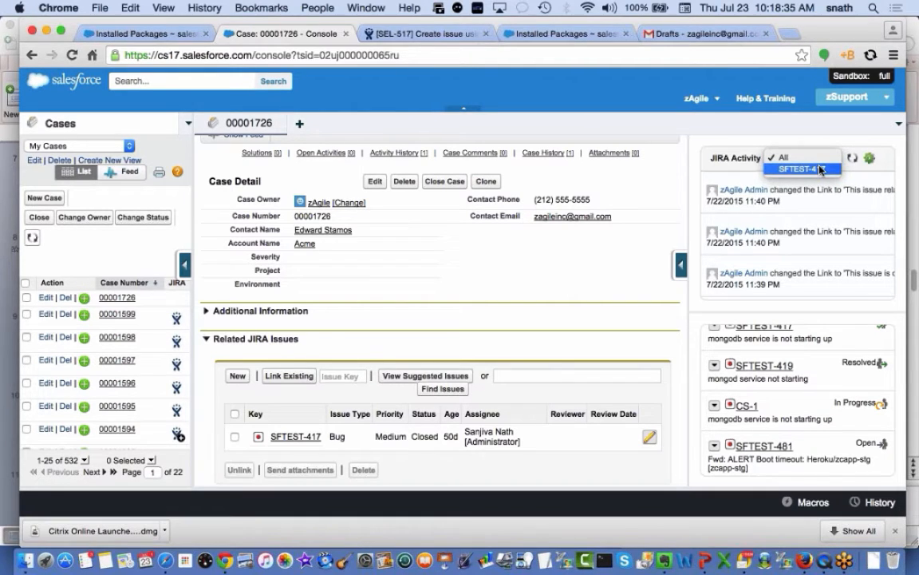
pyautogui.click(805, 126)
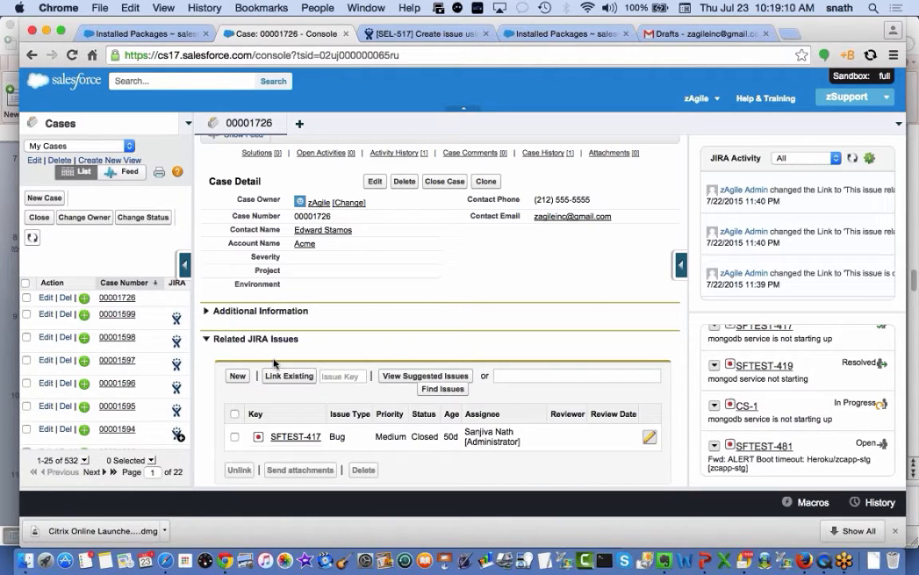
# Select the SFTEST-417 row under Related JIRA Issues and unlink it from the case
pyautogui.click(235, 436)
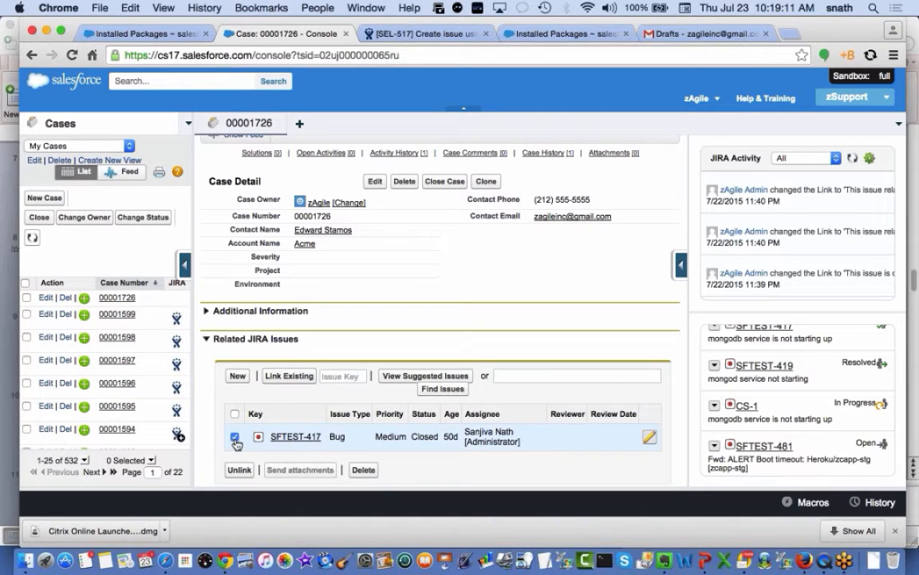
pyautogui.click(242, 471)
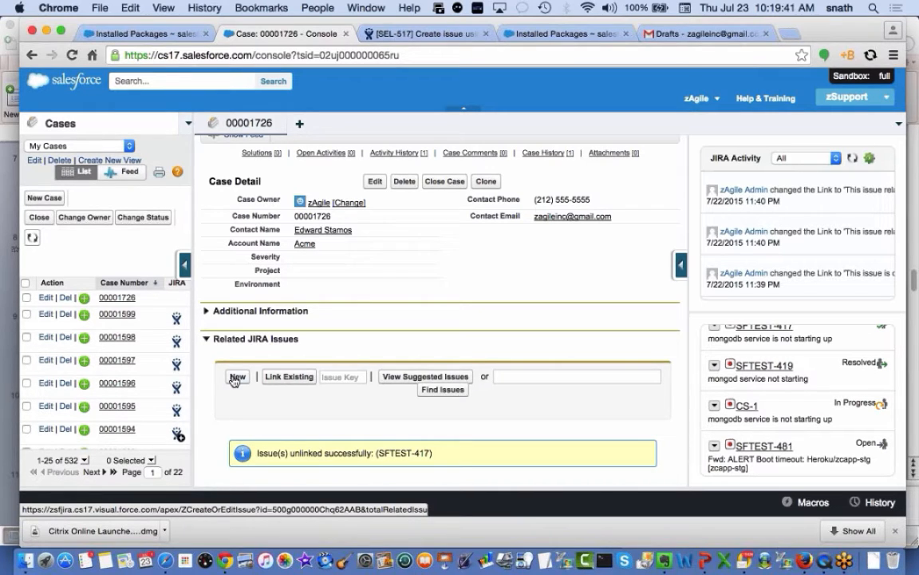
# Set Severity to 2 and Environment to 'RHEL ver 6 on PowerpC', then save the case
pyautogui.doubleClick(329, 257)
pyautogui.click(315, 259)
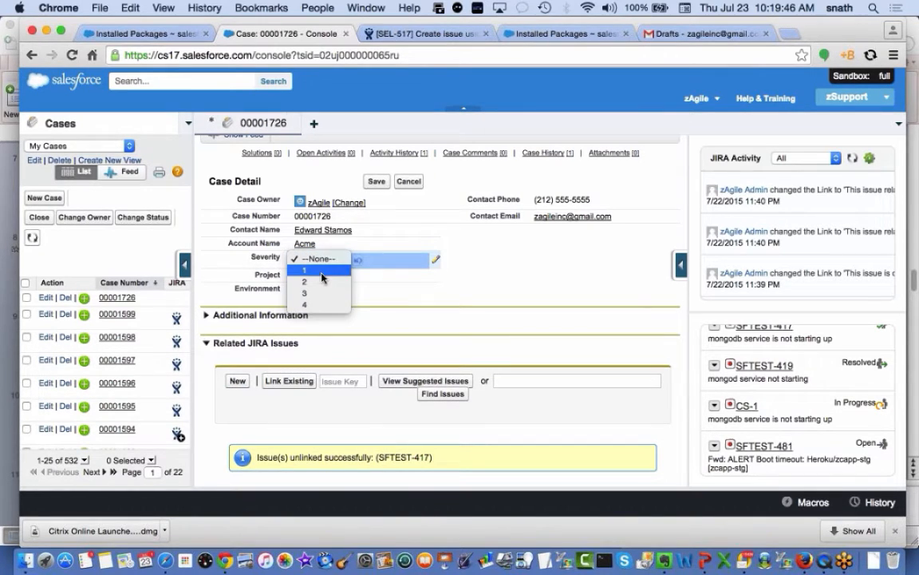
pyautogui.click(320, 280)
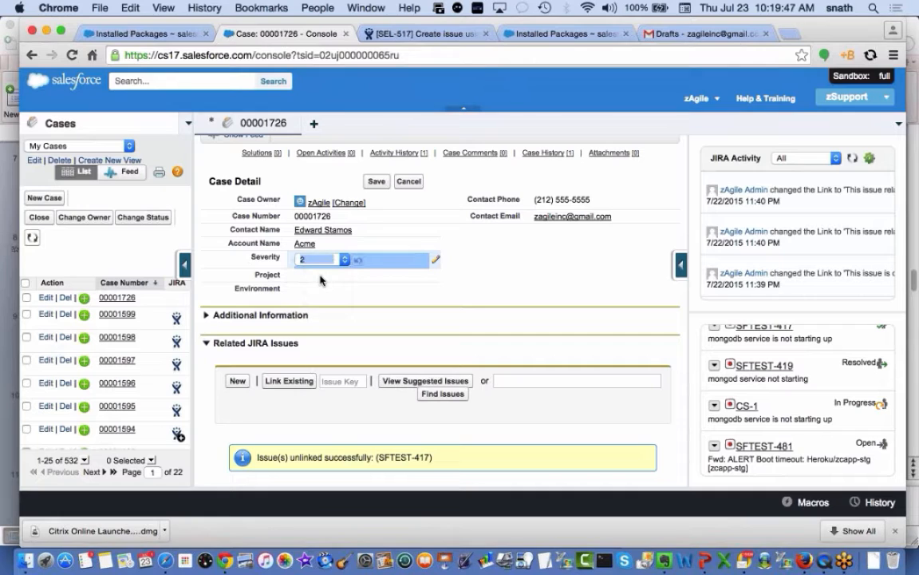
pyautogui.doubleClick(324, 287)
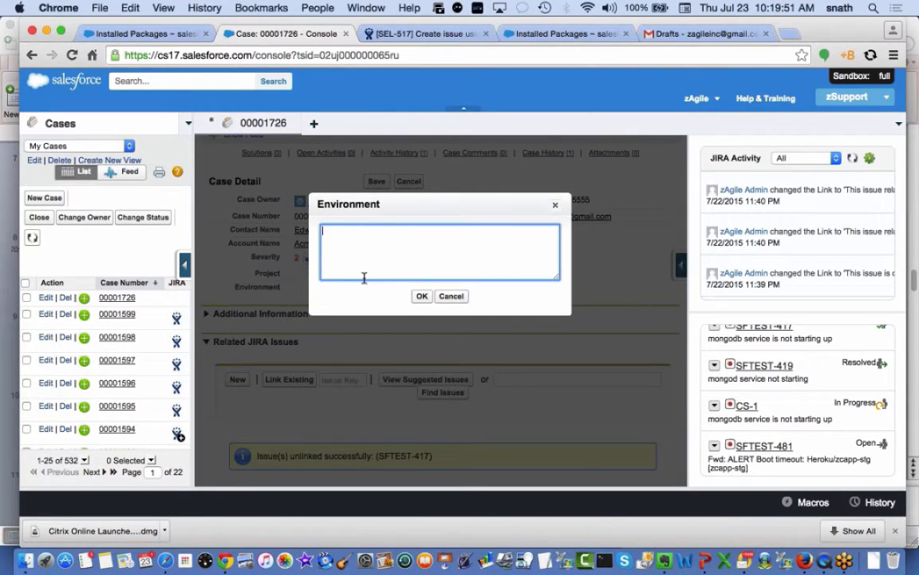
pyautogui.write('RHEL ver 6 on PowerpC')
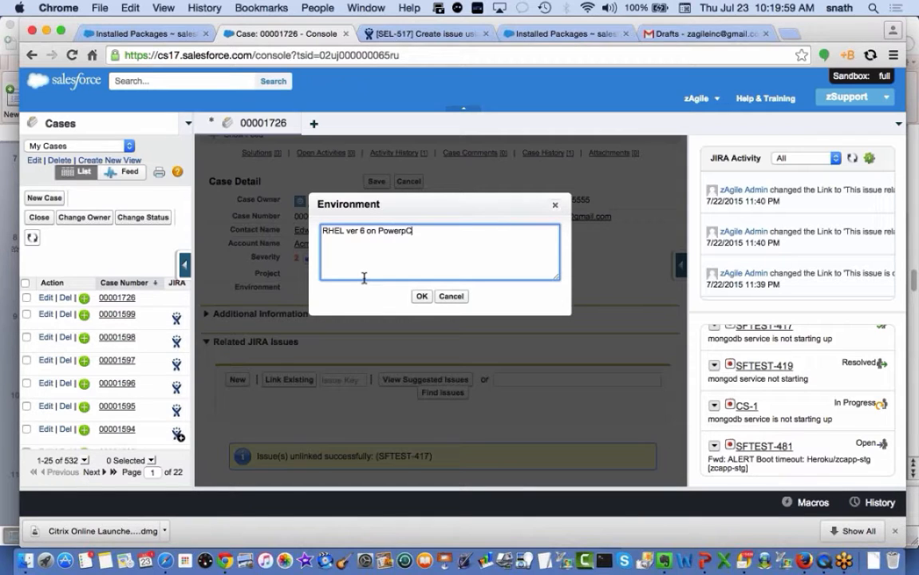
pyautogui.click(421, 296)
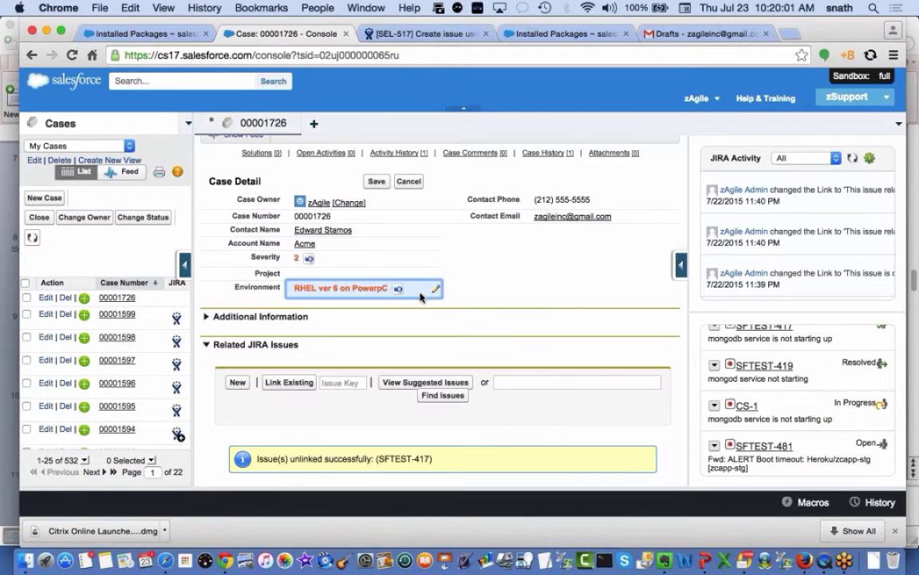
pyautogui.click(375, 181)
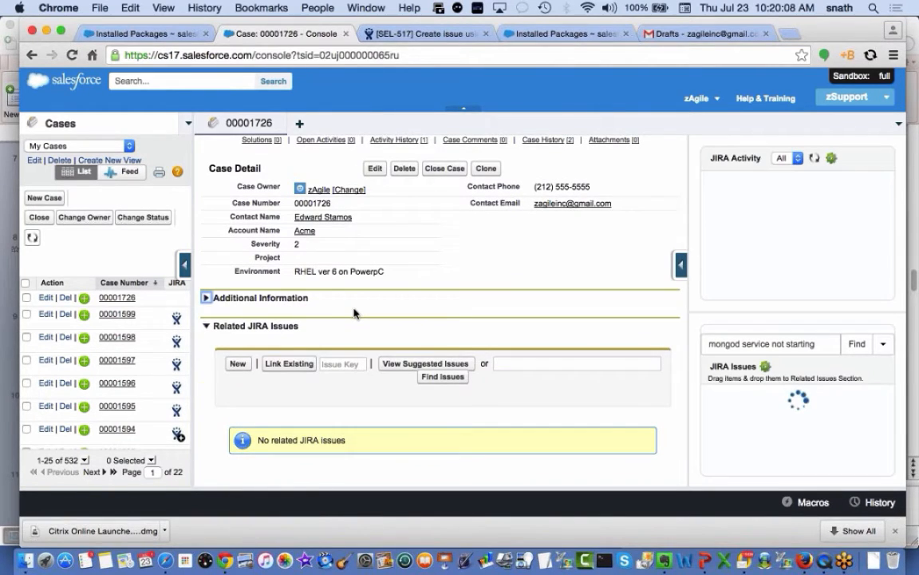
# Under Additional Information, set Type to Problem and Case Reason to New problem, and save
pyautogui.click(207, 299)
pyautogui.scroll(-3, 571, 218)
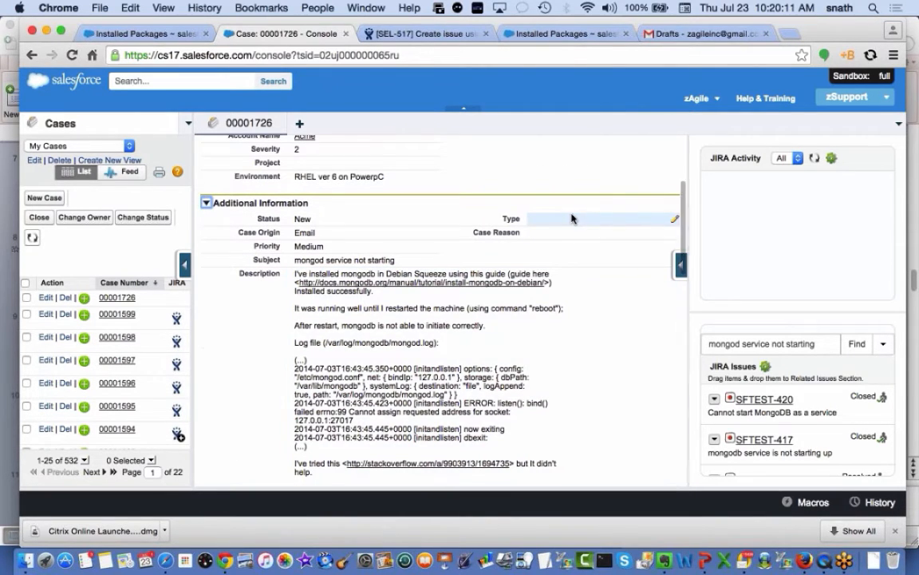
pyautogui.doubleClick(571, 218)
pyautogui.click(570, 222)
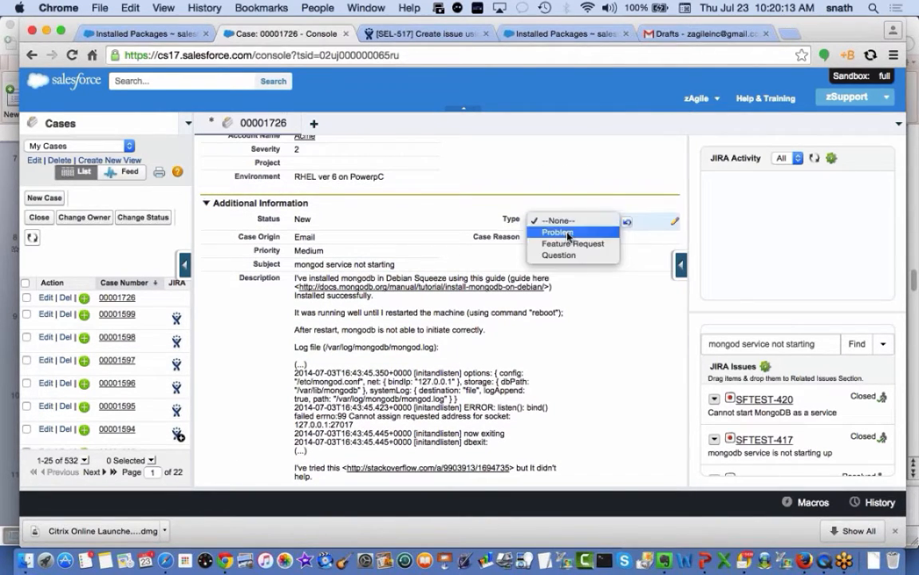
pyautogui.click(569, 232)
pyautogui.doubleClick(558, 238)
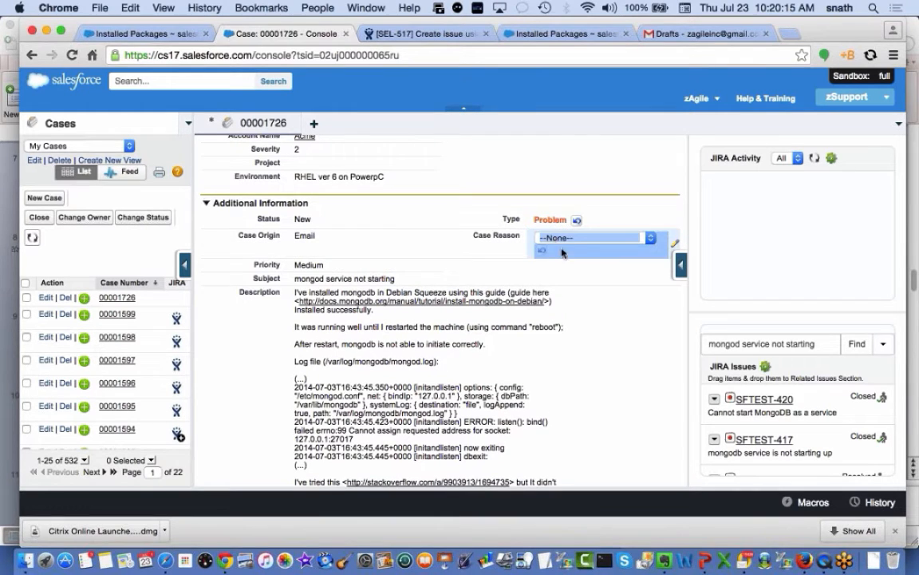
pyautogui.click(569, 238)
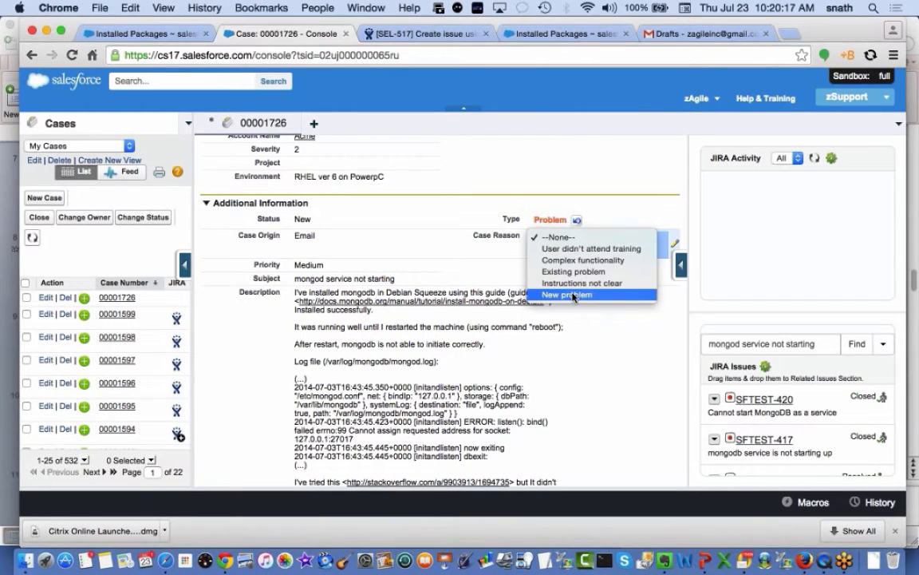
pyautogui.click(573, 295)
pyautogui.scroll(5, 513, 297)
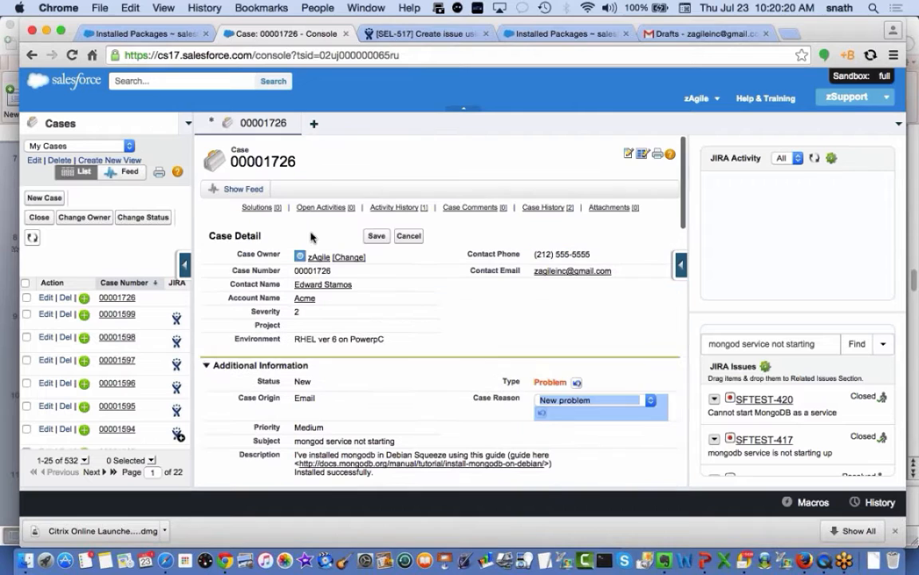
pyautogui.click(376, 235)
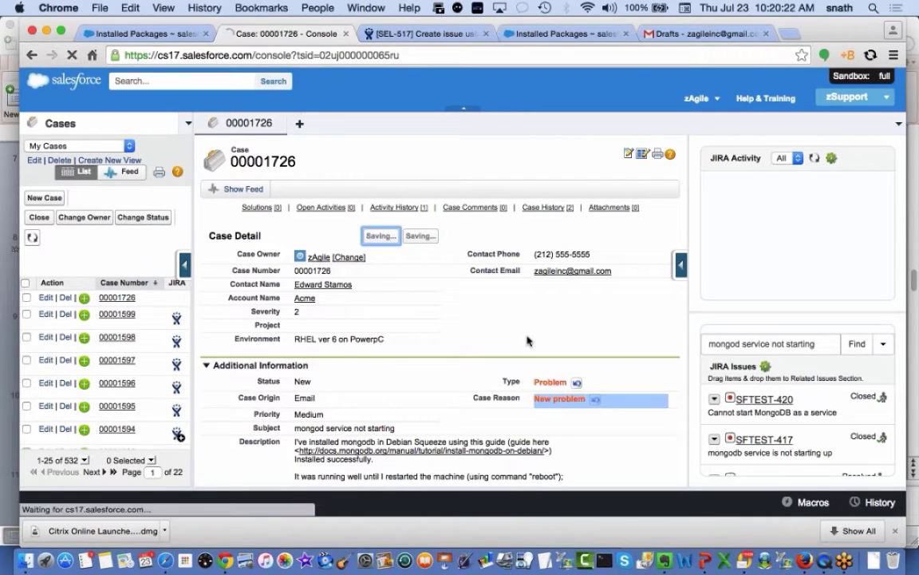
pyautogui.scroll(-2, 527, 340)
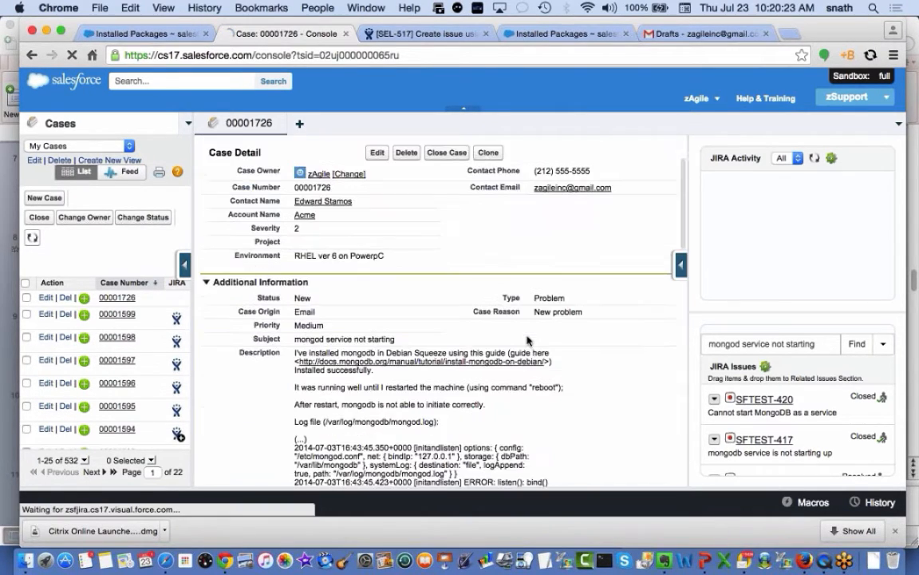
pyautogui.scroll(-2, 527, 341)
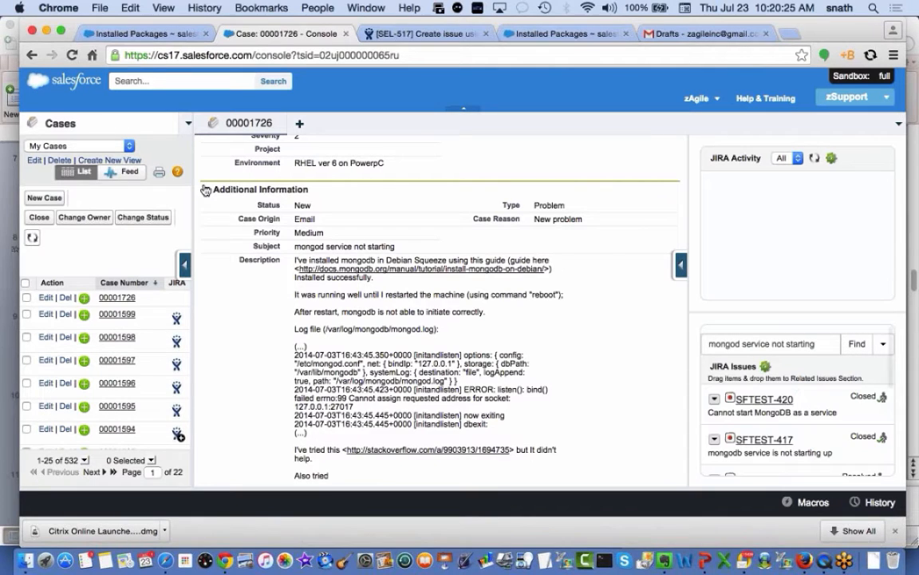
pyautogui.click(206, 190)
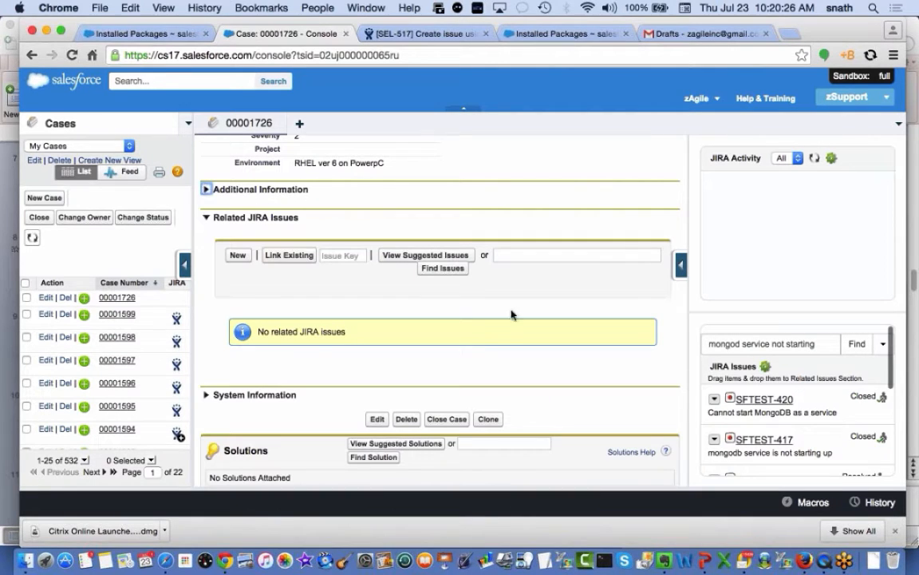
# Start a new JIRA issue from case 00001726 and look over the Create Issue form
pyautogui.click(231, 260)
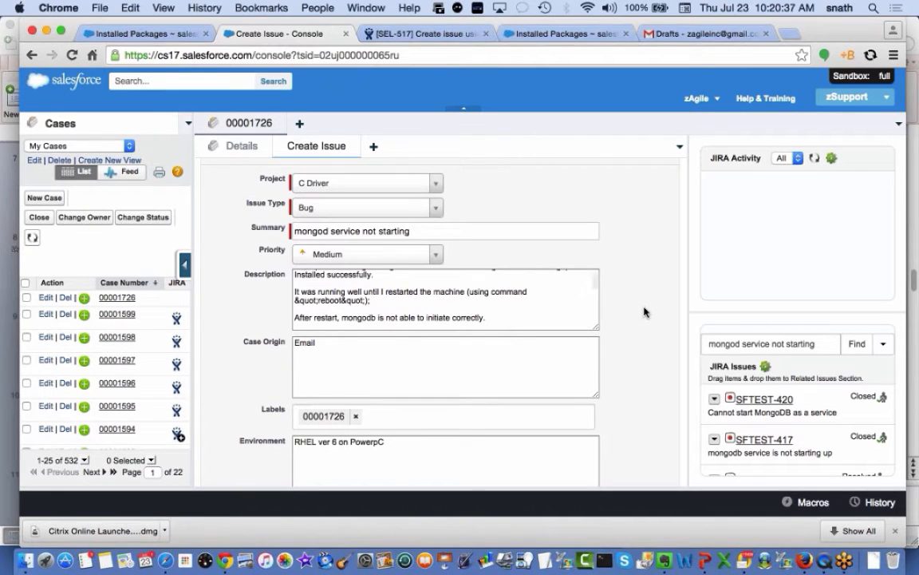
pyautogui.scroll(3, 645, 312)
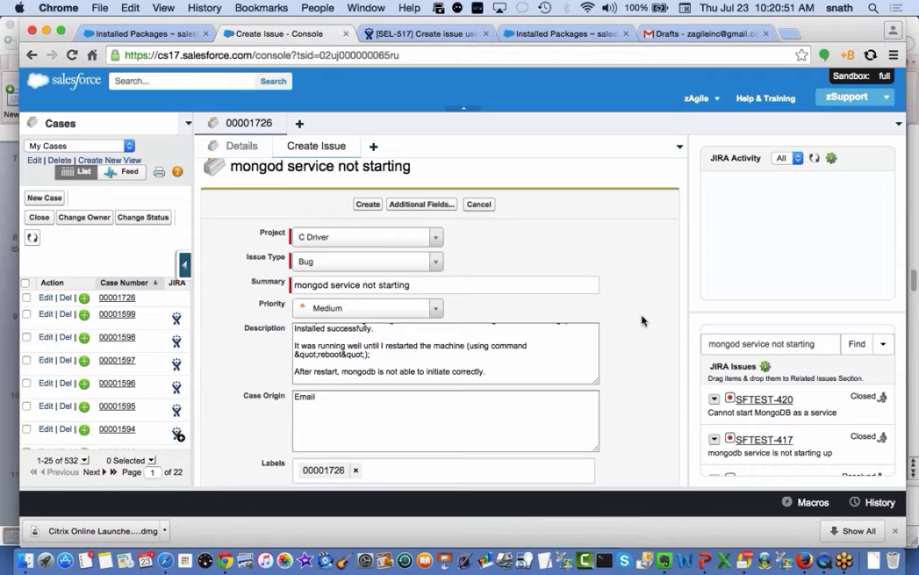
pyautogui.scroll(-3, 643, 321)
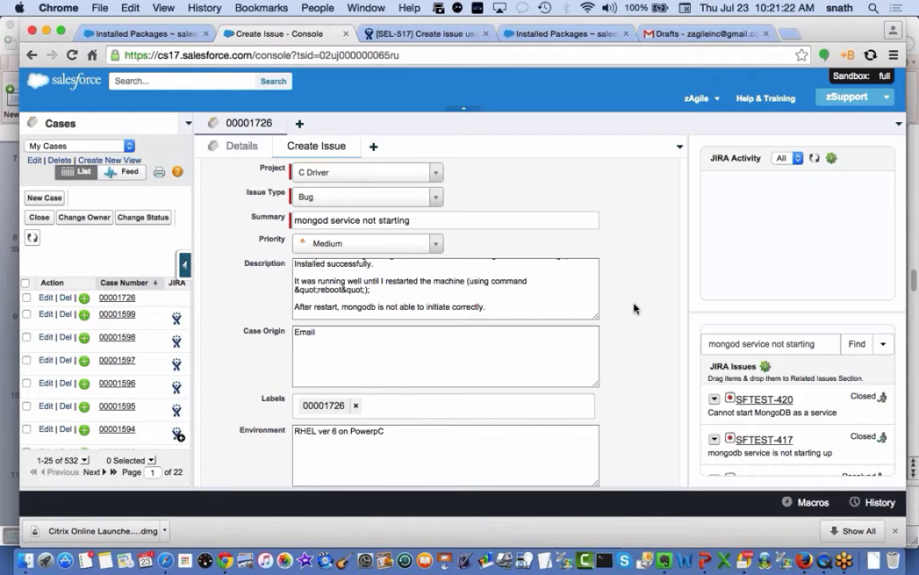
pyautogui.scroll(1, 635, 308)
pyautogui.scroll(1, 634, 308)
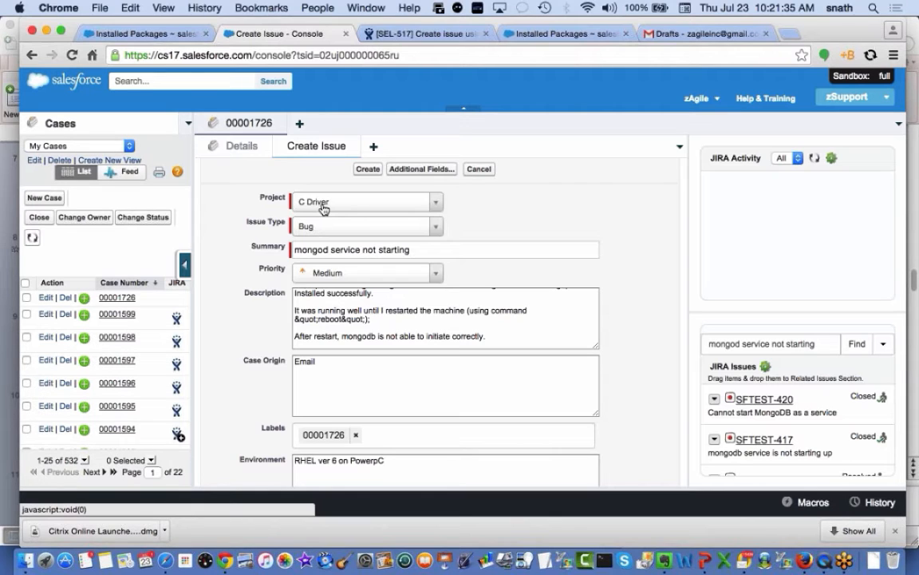
# Leave C Driver as the issue's project and switch to the Installed Packages page
pyautogui.click(438, 207)
pyautogui.scroll(-4, 400, 328)
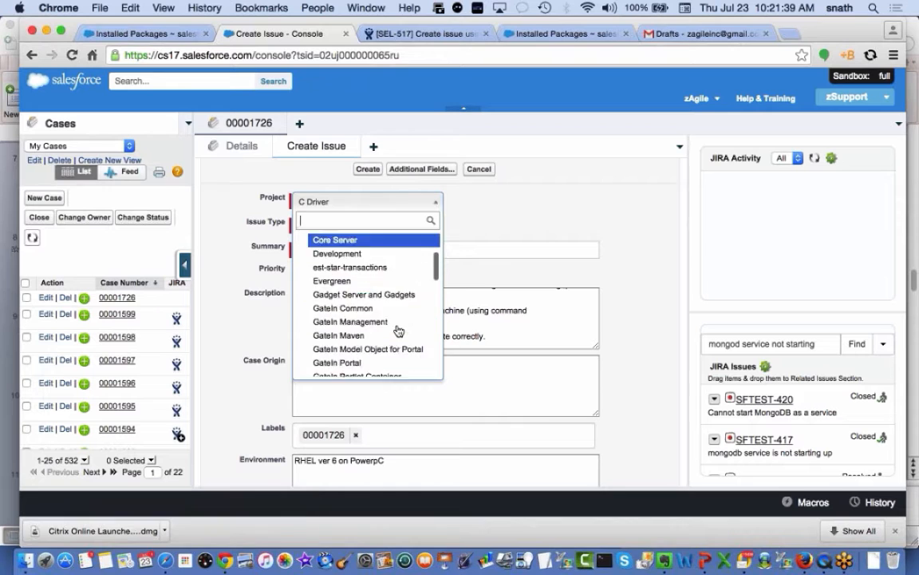
pyautogui.scroll(-10, 398, 331)
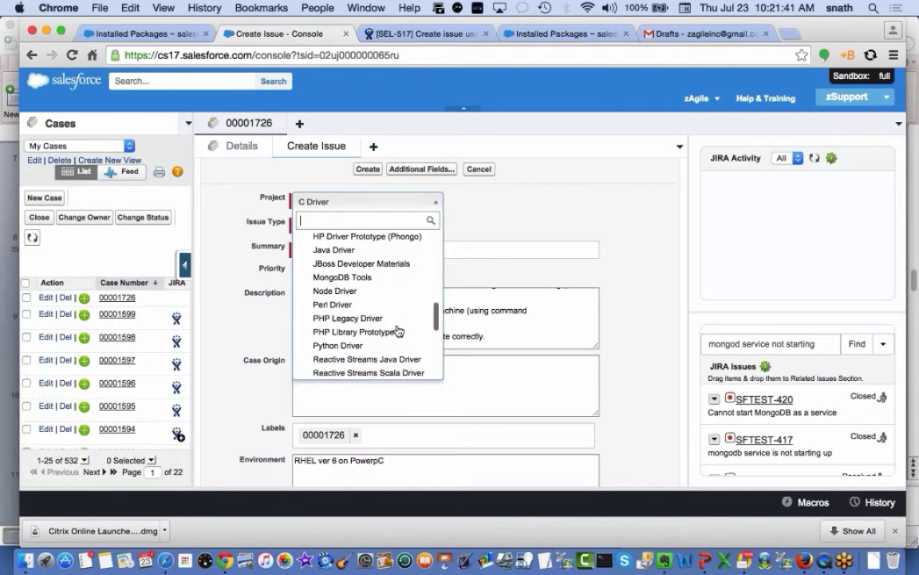
pyautogui.scroll(-3, 398, 329)
pyautogui.scroll(15, 396, 327)
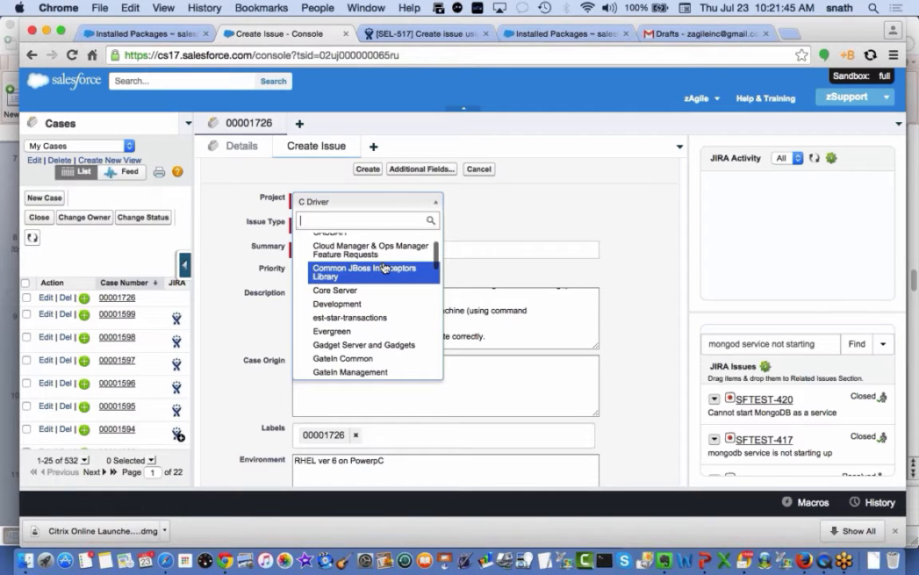
pyautogui.scroll(-3, 384, 268)
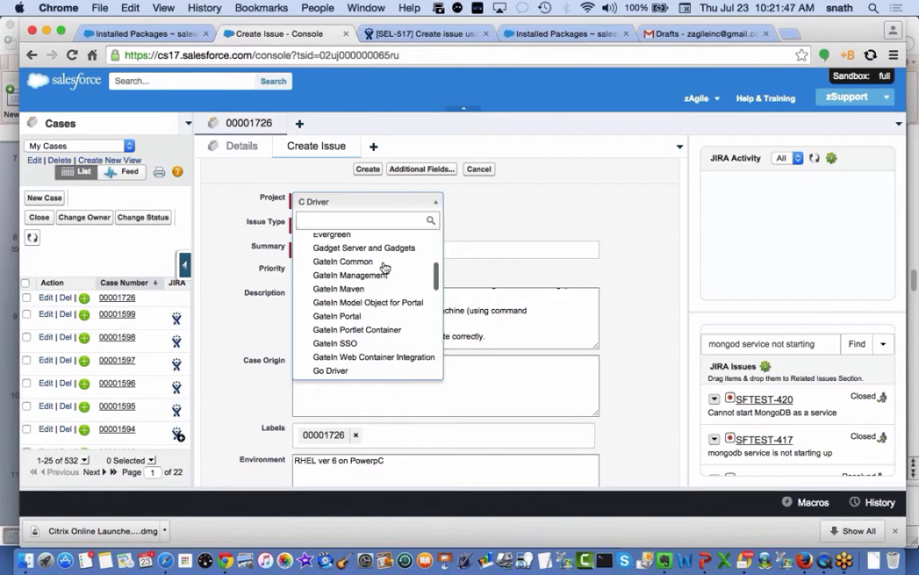
pyautogui.click(491, 205)
pyautogui.click(150, 35)
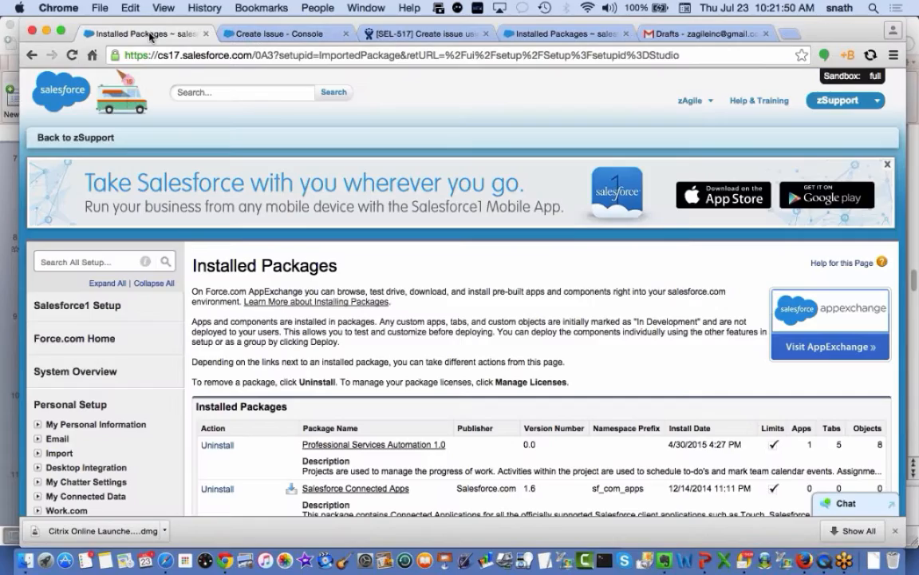
# Configure the zAgileConnect package and choose its JIRA projects and issue types settings
pyautogui.scroll(-5, 252, 437)
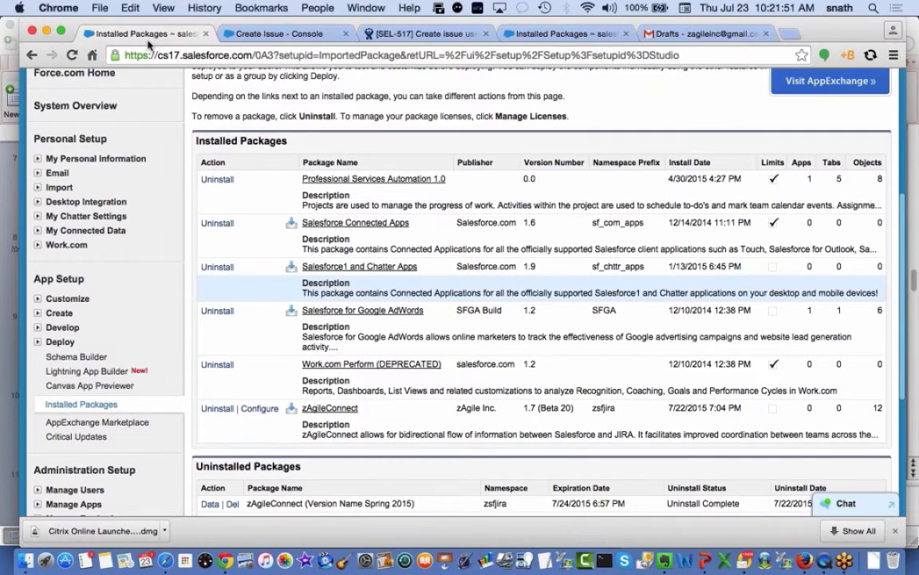
pyautogui.click(254, 409)
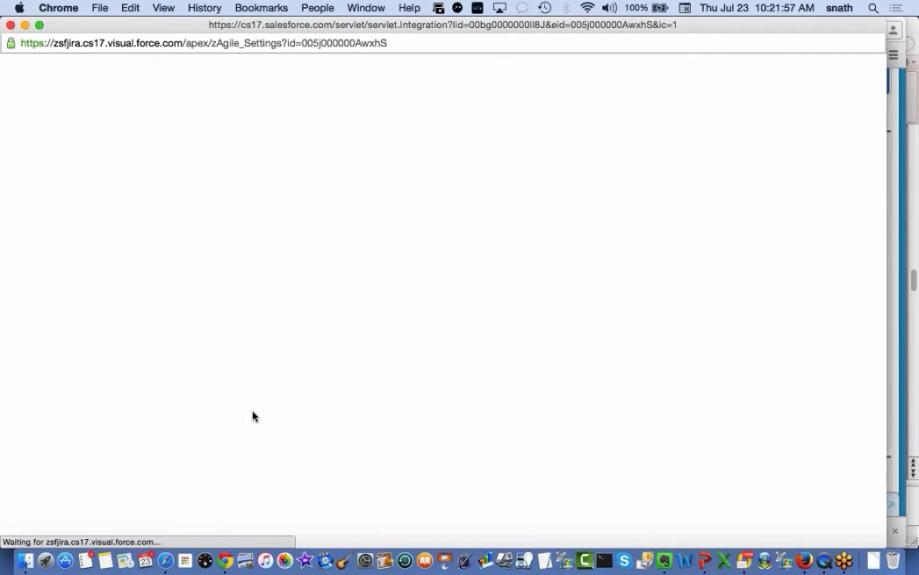
pyautogui.scroll(-5, 629, 391)
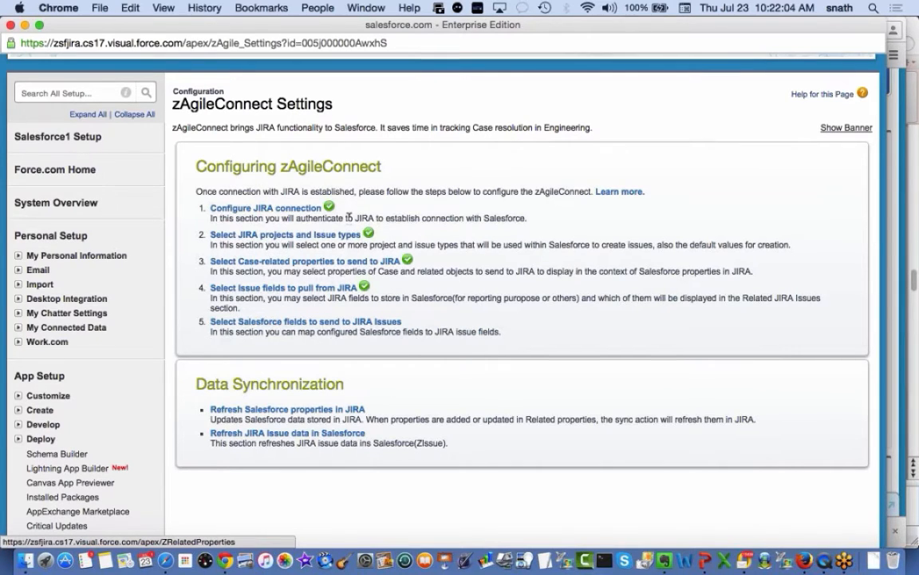
pyautogui.click(319, 237)
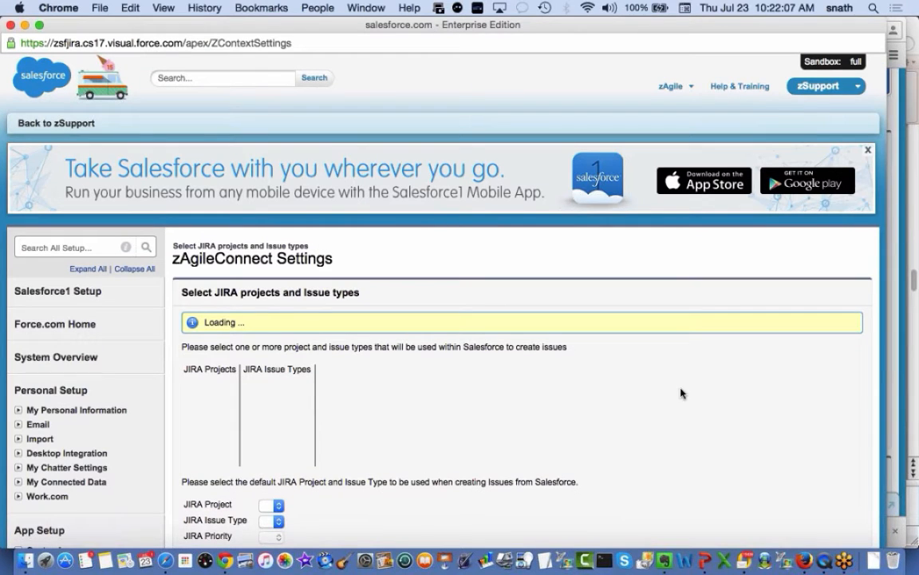
# Scroll through the JIRA Projects list, showing defaults C Driver, Bug and Medium
pyautogui.scroll(-5, 683, 392)
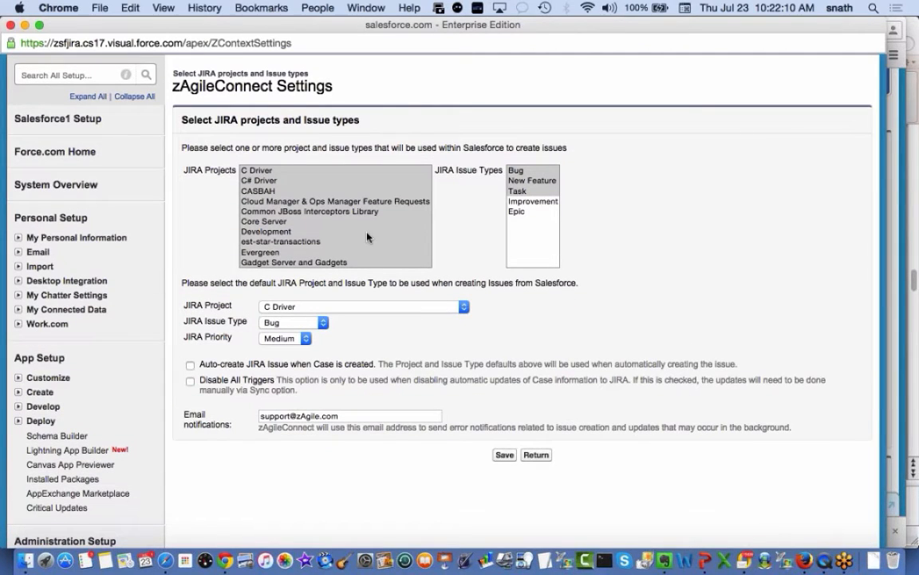
pyautogui.scroll(-10, 367, 236)
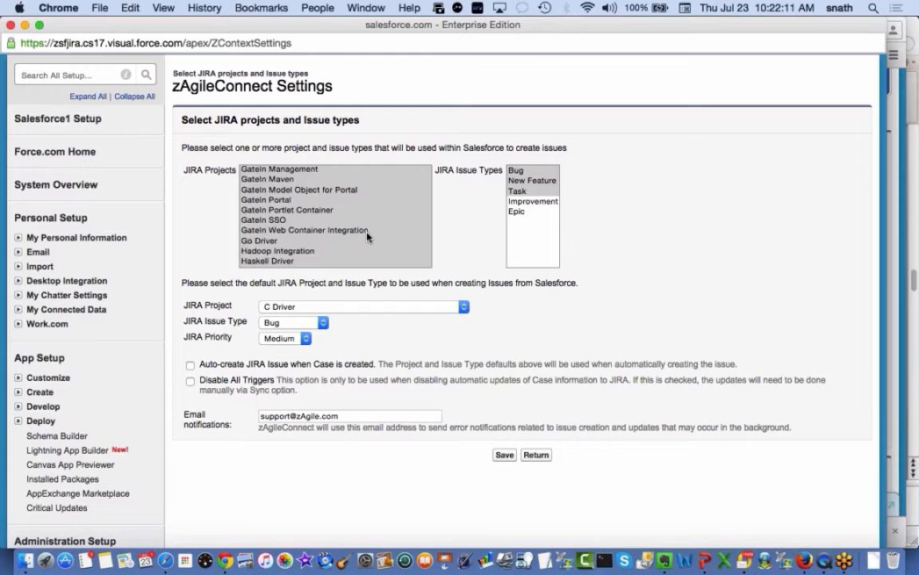
pyautogui.scroll(-15, 367, 236)
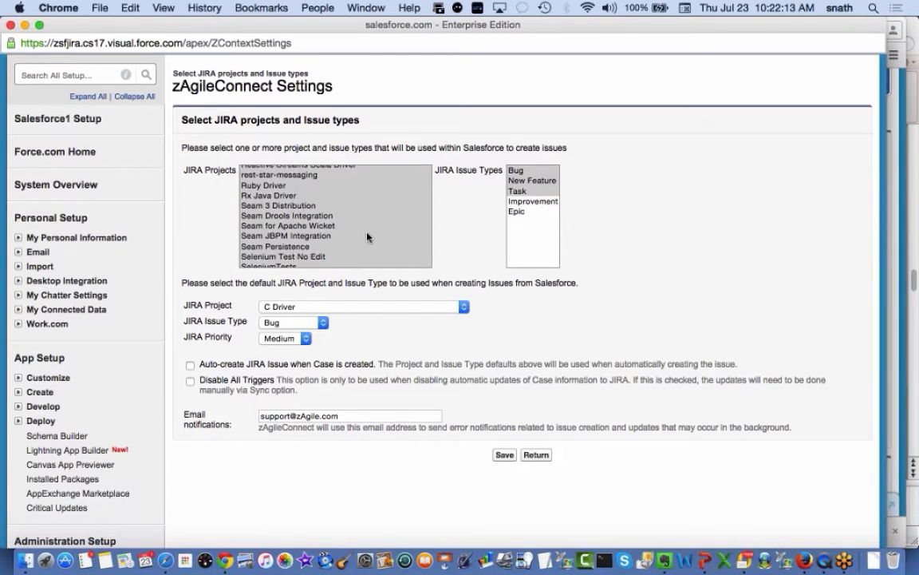
pyautogui.scroll(-4, 367, 236)
pyautogui.scroll(4, 367, 231)
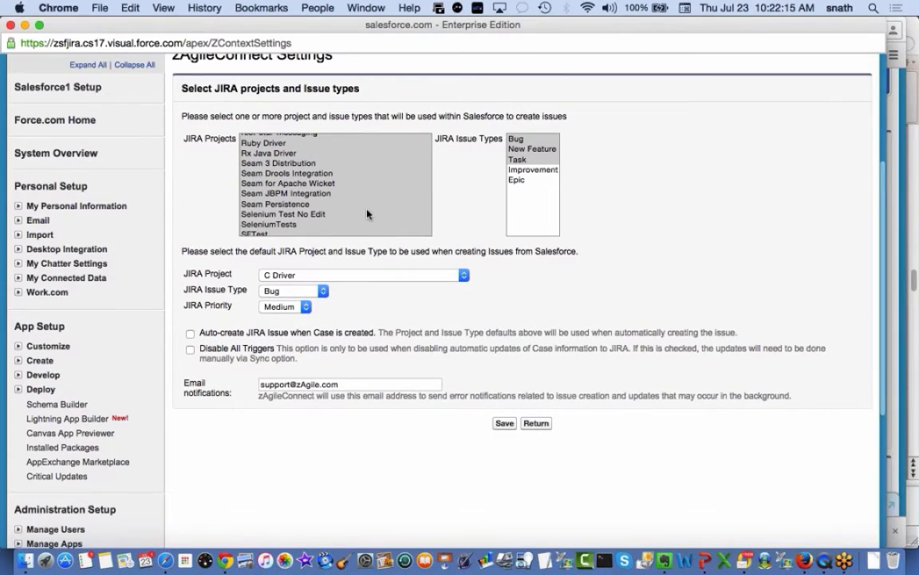
pyautogui.scroll(15, 366, 168)
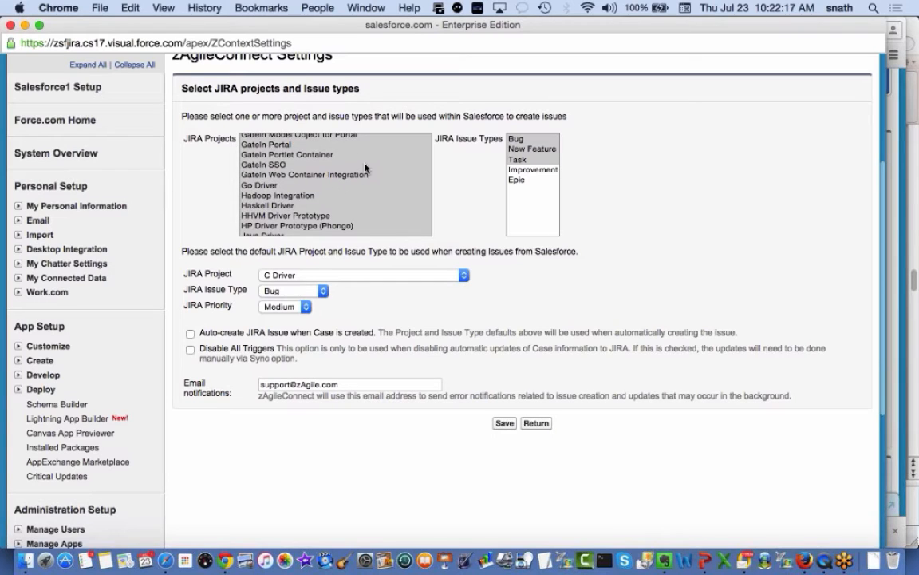
pyautogui.scroll(10, 365, 167)
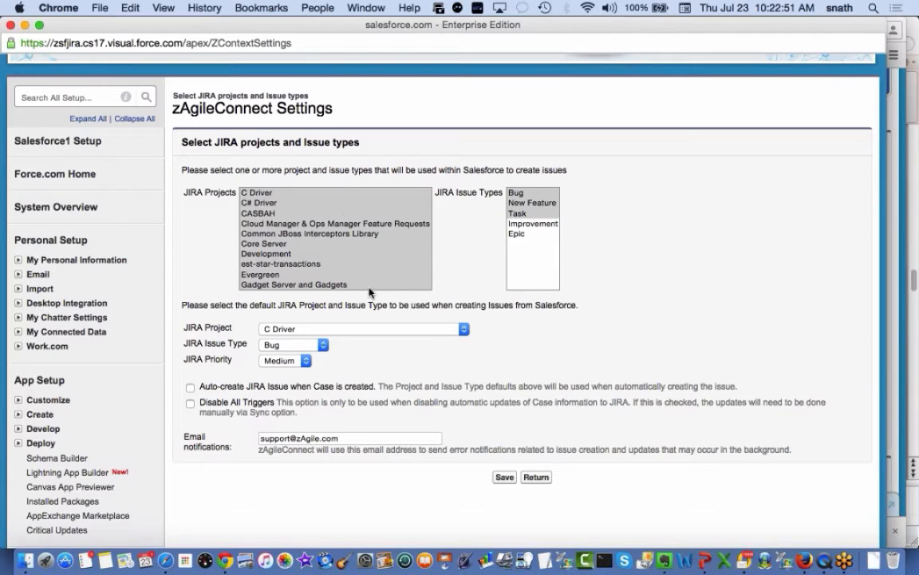
pyautogui.click(463, 329)
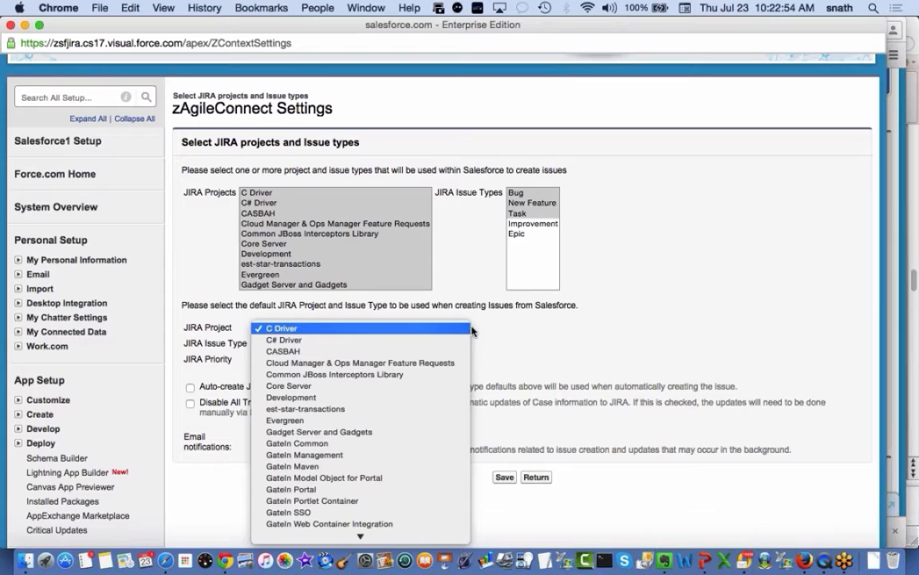
pyautogui.click(536, 334)
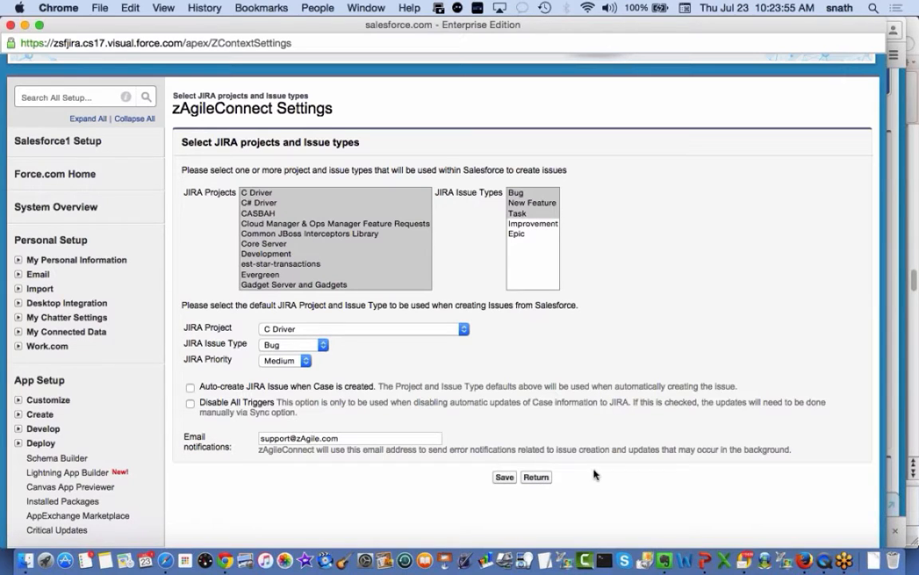
pyautogui.click(536, 477)
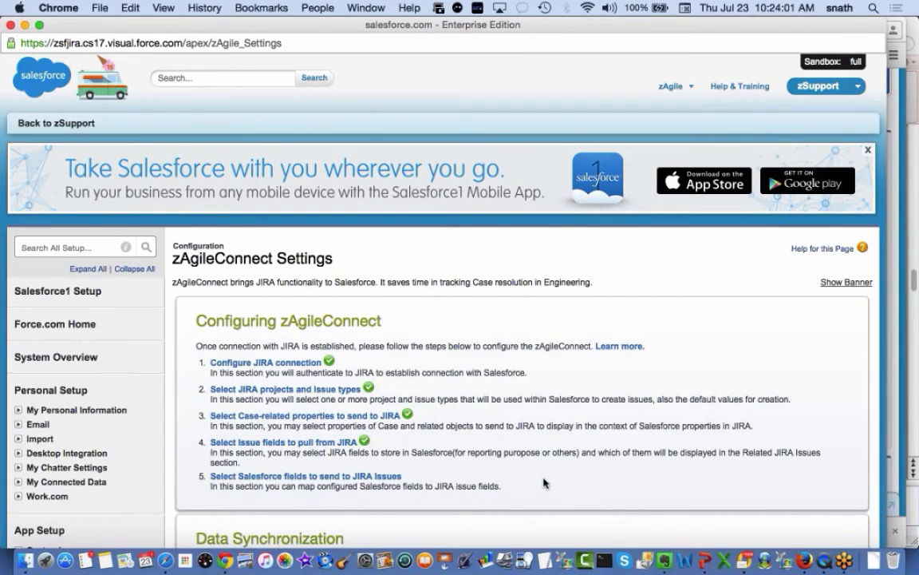
# Open 'Select Salesforce fields to send to JIRA Issues' to view the five case-to-issue mappings
pyautogui.scroll(-5, 543, 482)
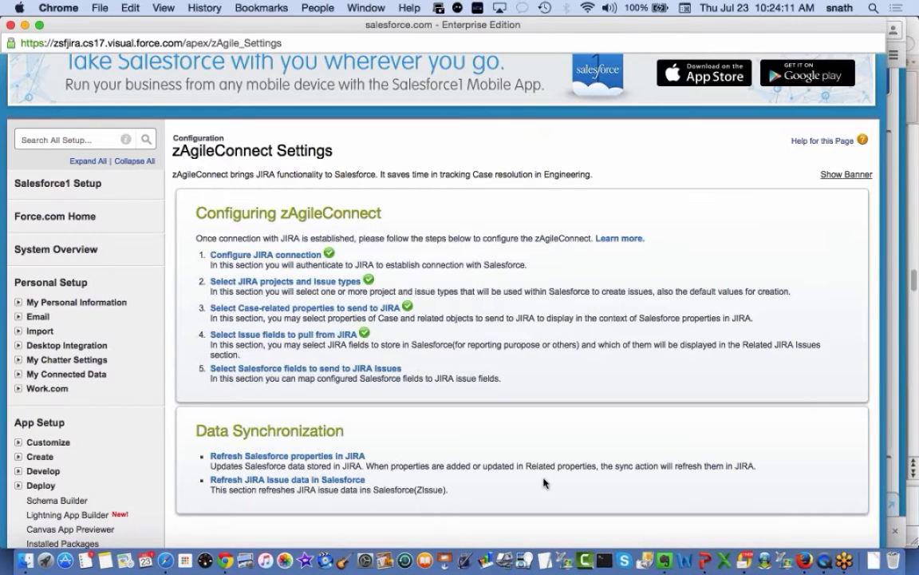
pyautogui.click(348, 369)
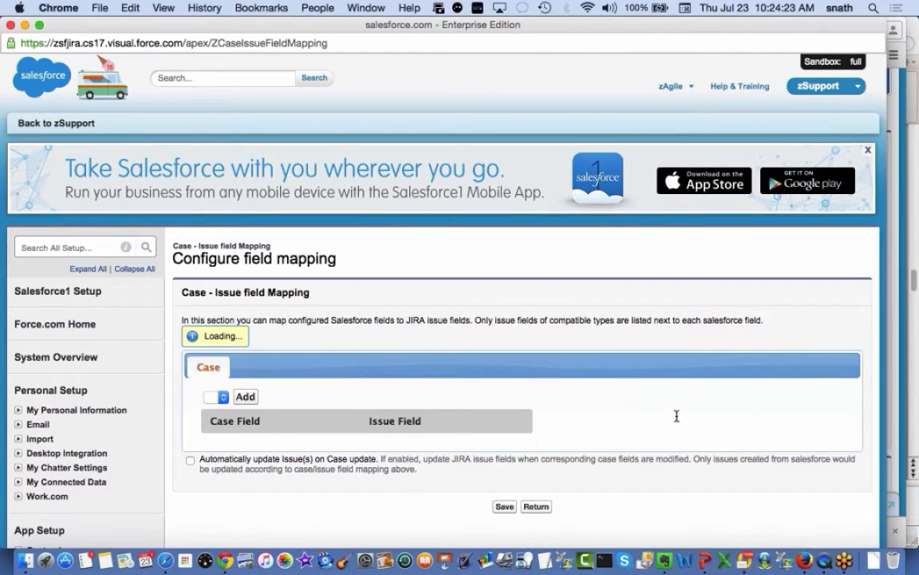
pyautogui.scroll(-5, 676, 415)
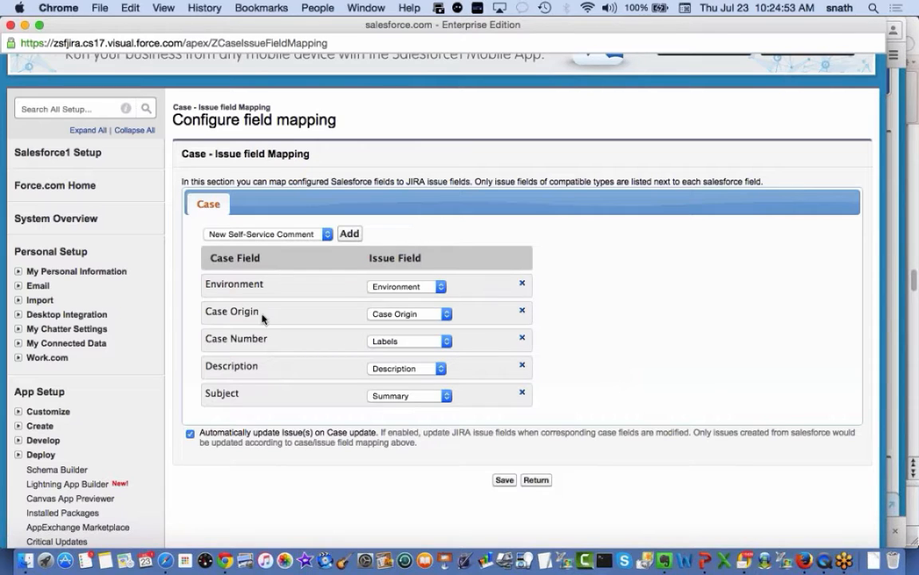
# Keep Case Origin and Subject mappings unchanged, return, and close the settings window
pyautogui.click(447, 315)
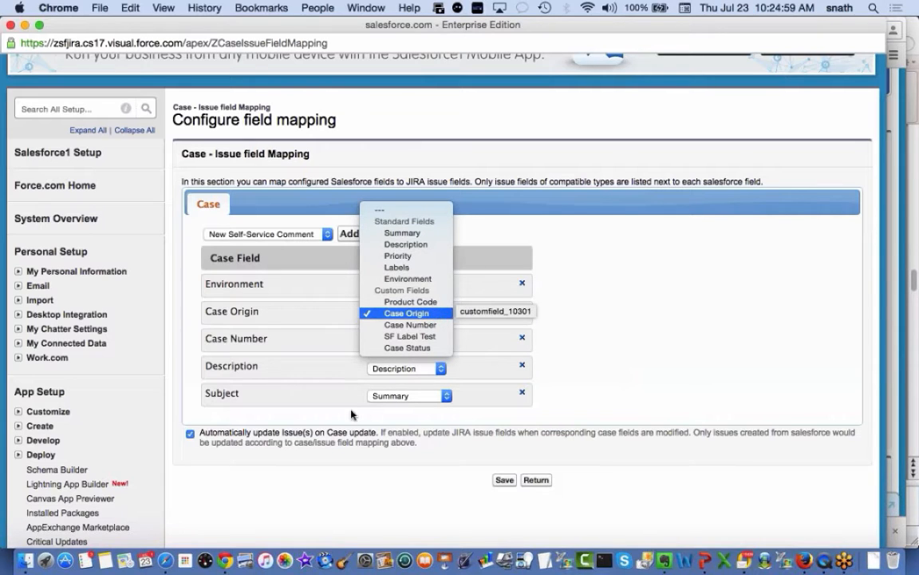
pyautogui.click(431, 314)
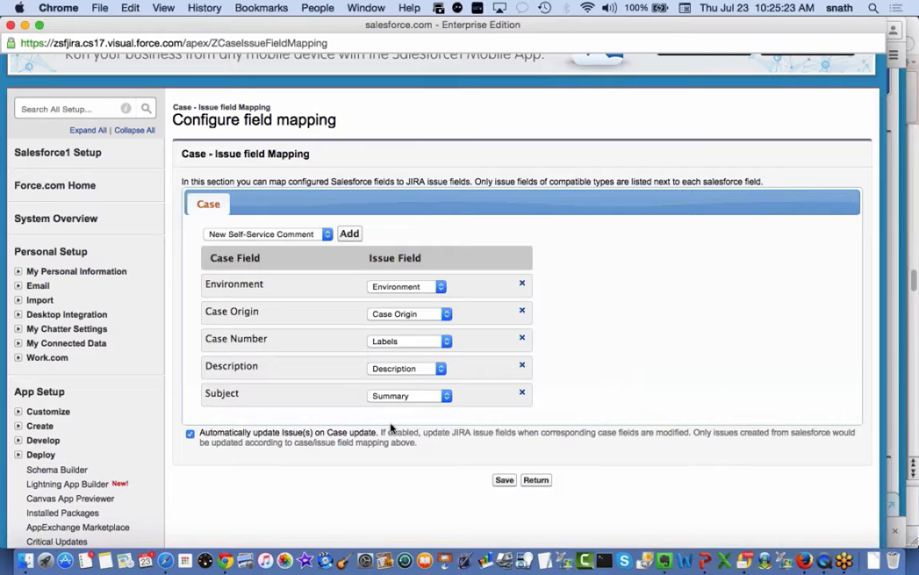
pyautogui.click(446, 396)
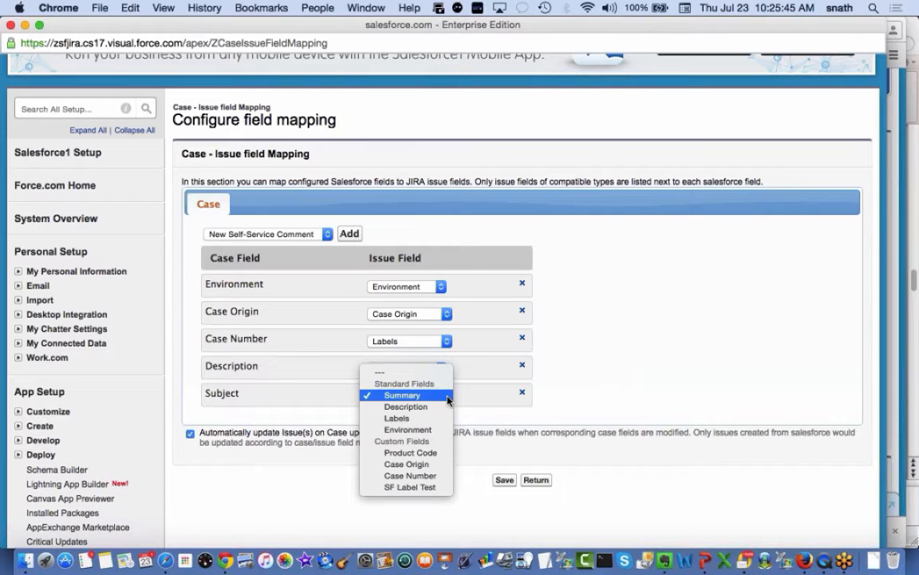
pyautogui.click(607, 396)
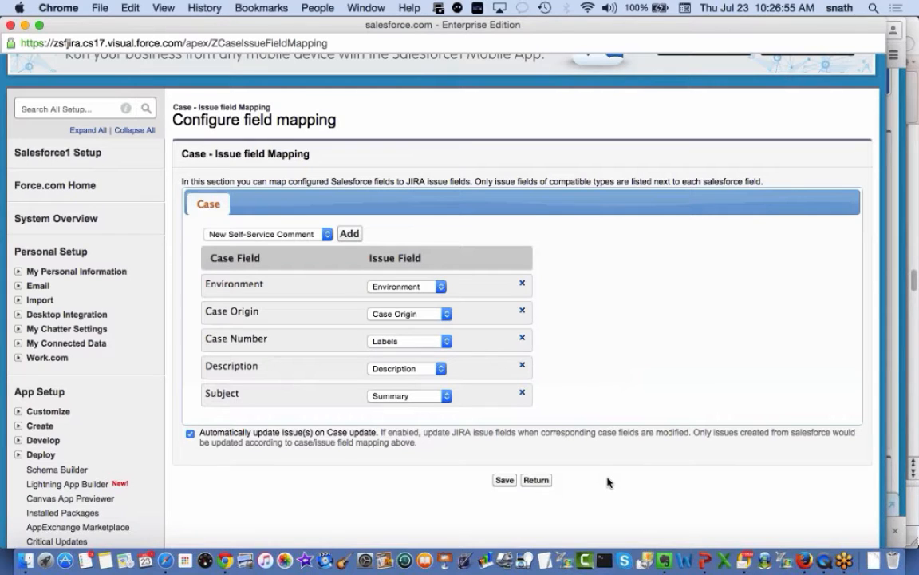
pyautogui.click(542, 480)
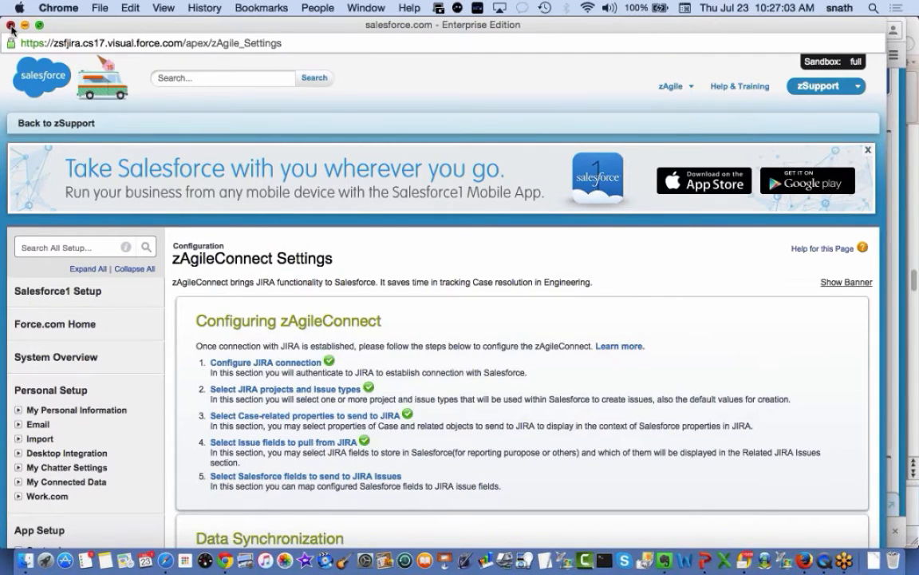
pyautogui.click(10, 25)
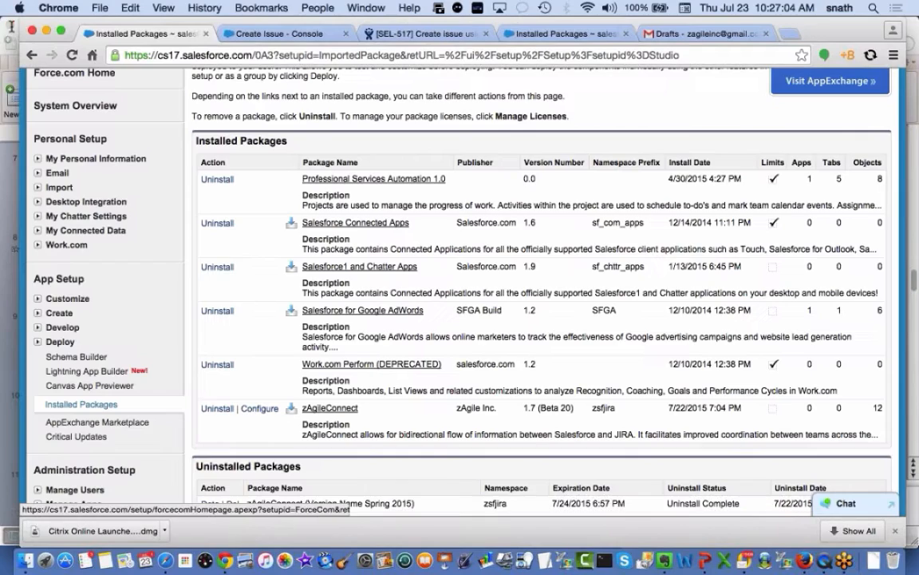
# Return to the case's Create Issue form and reveal its additional fields
pyautogui.click(307, 37)
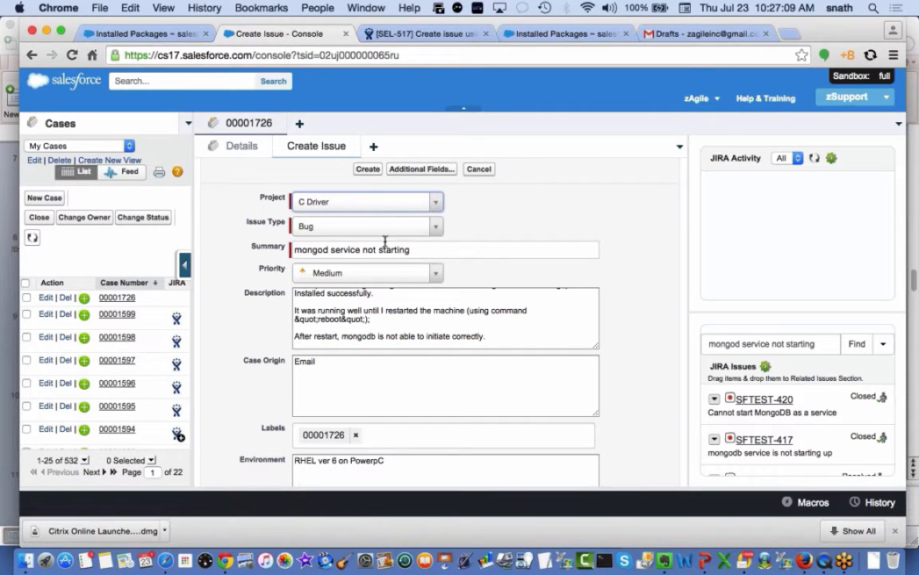
pyautogui.scroll(-1, 462, 368)
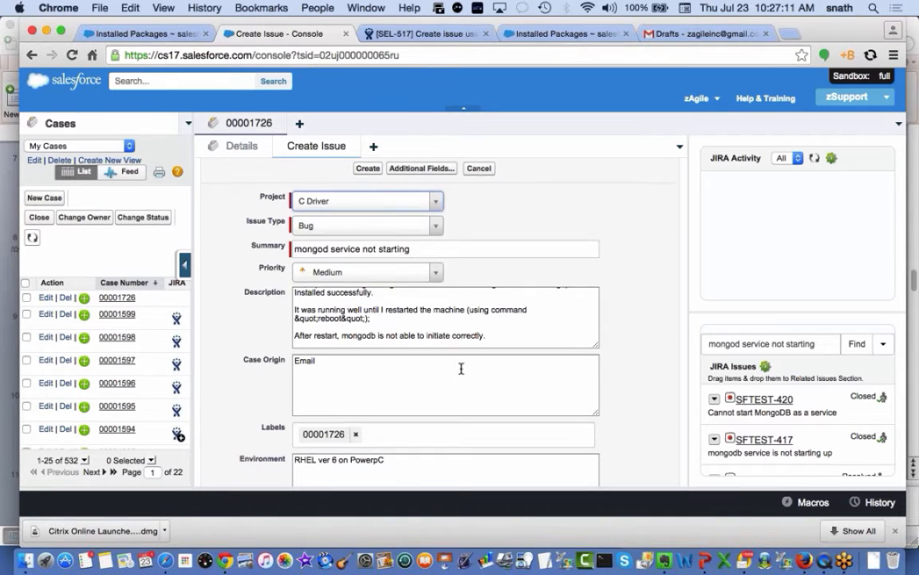
pyautogui.scroll(-2, 461, 368)
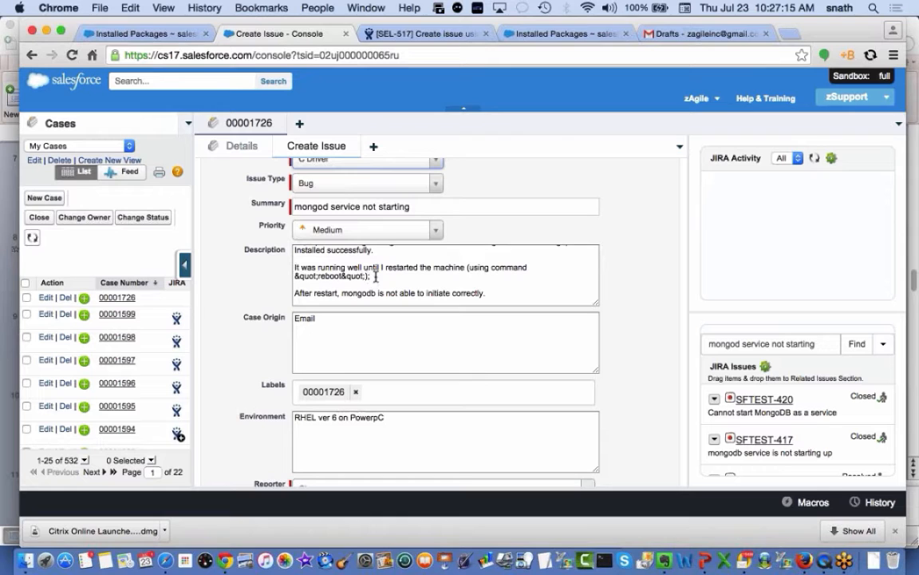
pyautogui.scroll(-2, 375, 276)
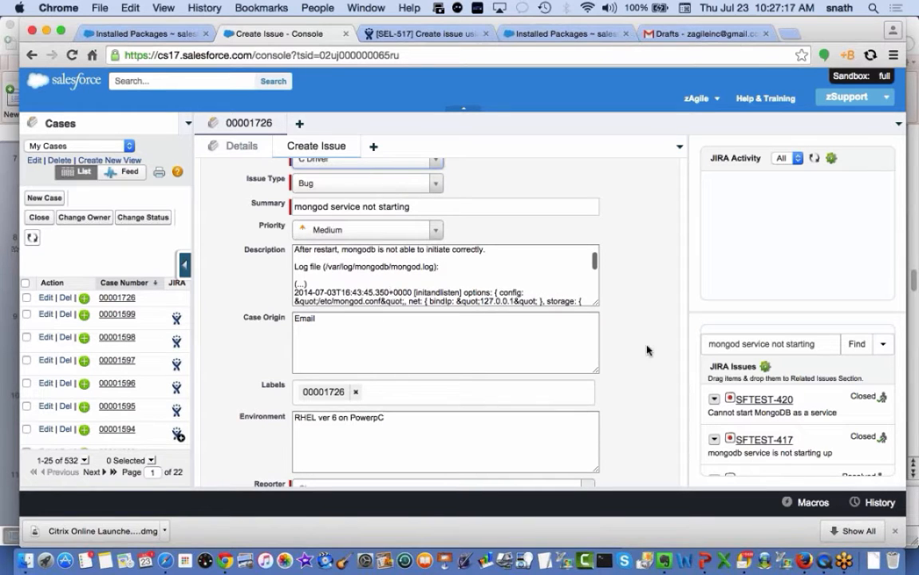
pyautogui.scroll(-3, 647, 349)
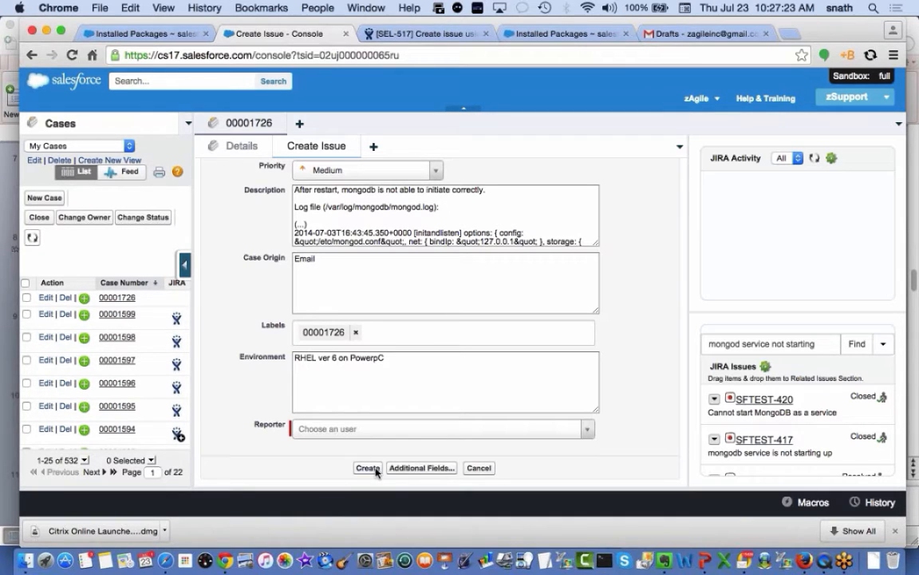
pyautogui.click(418, 470)
# Change the new issue's project from C Driver to SFTest
pyautogui.scroll(-5, 634, 428)
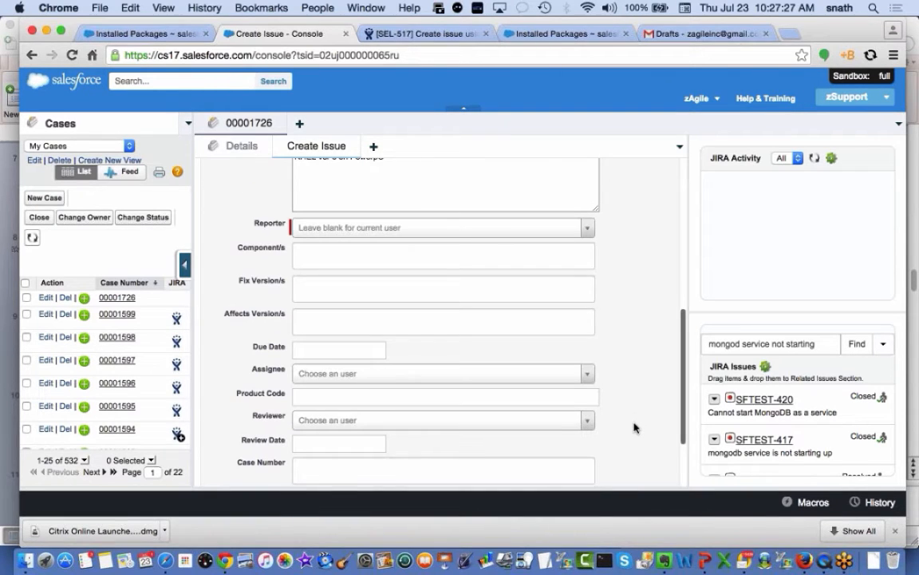
pyautogui.scroll(-2, 634, 428)
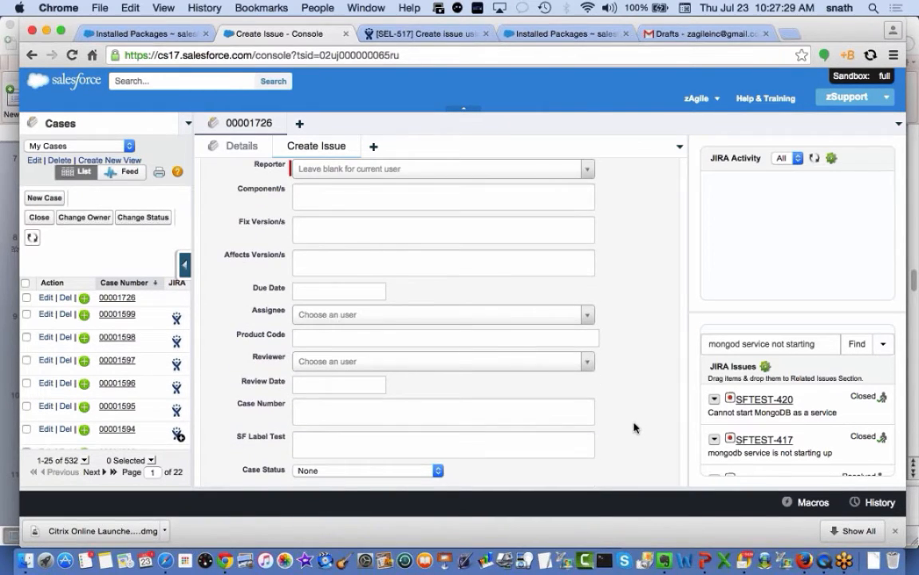
pyautogui.scroll(10, 635, 428)
pyautogui.click(438, 256)
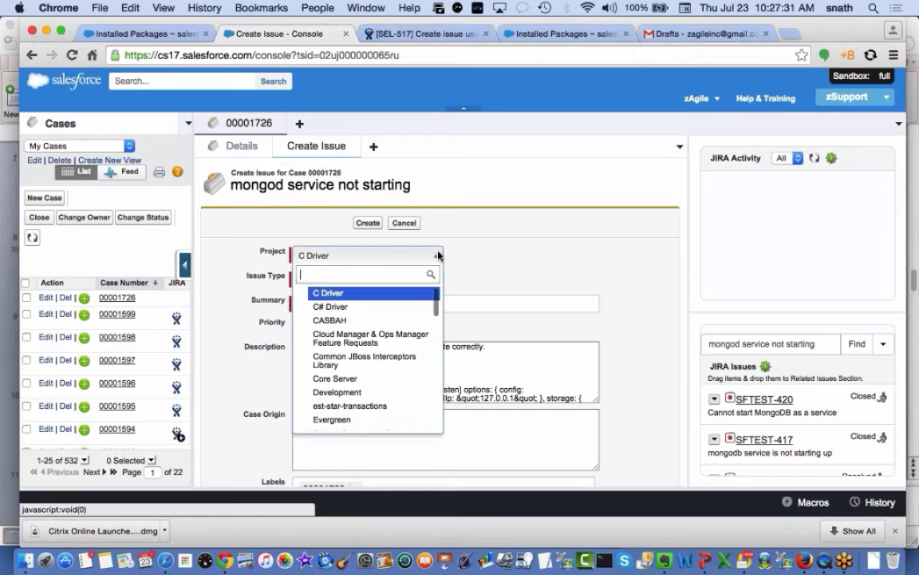
pyautogui.scroll(-3, 410, 372)
pyautogui.scroll(-10, 410, 371)
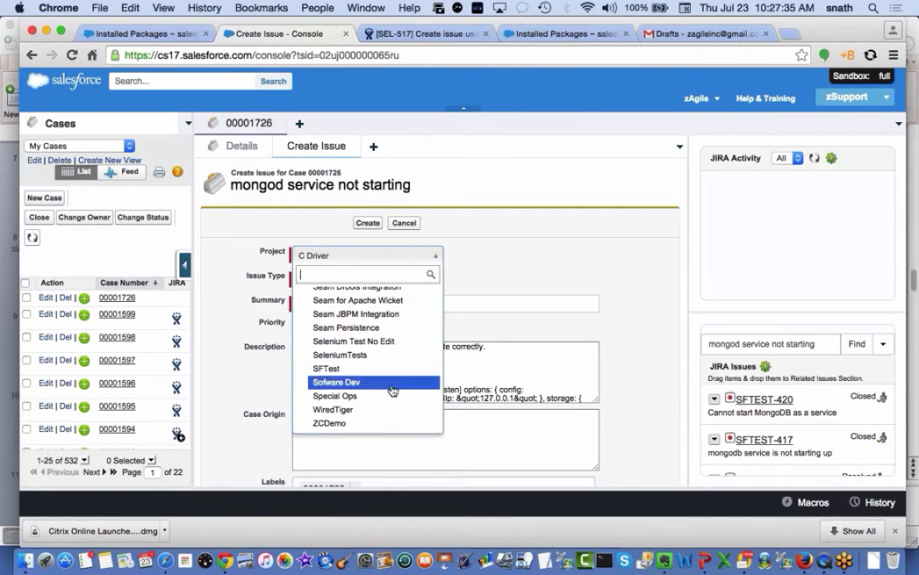
pyautogui.click(388, 368)
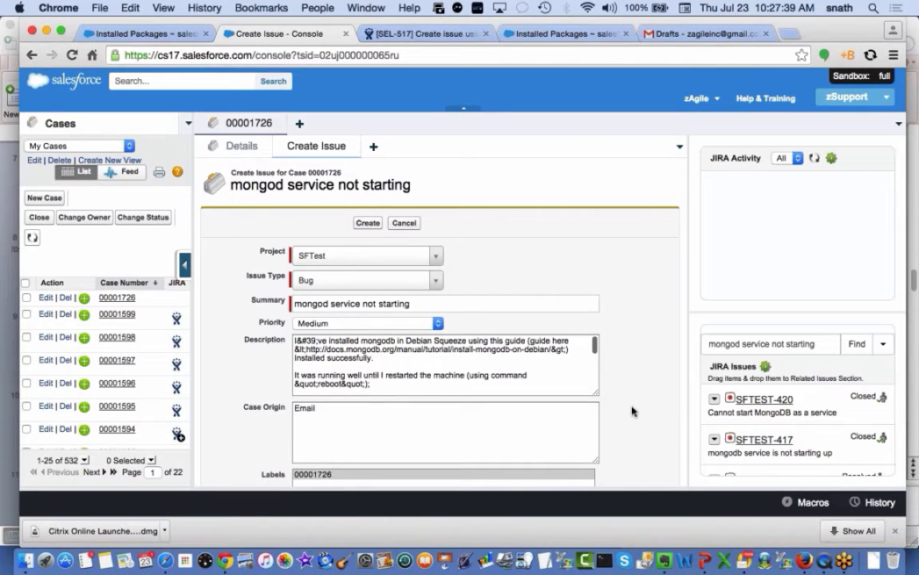
pyautogui.scroll(-5, 632, 411)
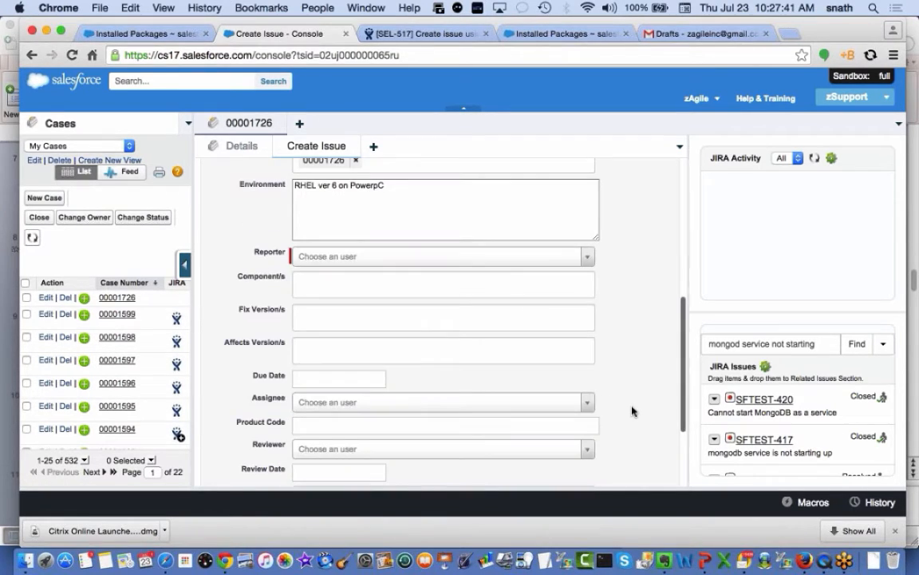
pyautogui.scroll(5, 632, 411)
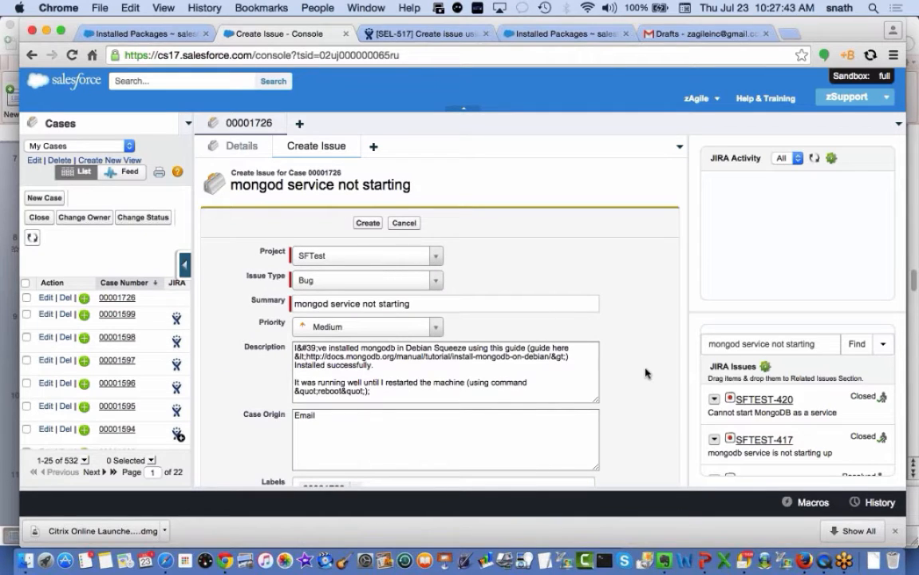
pyautogui.scroll(-5, 645, 373)
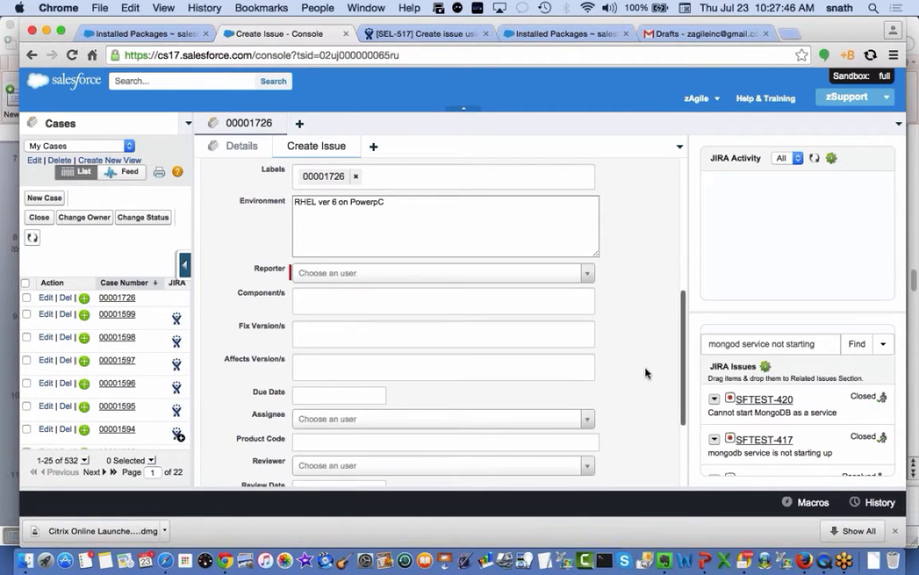
pyautogui.scroll(-2, 646, 373)
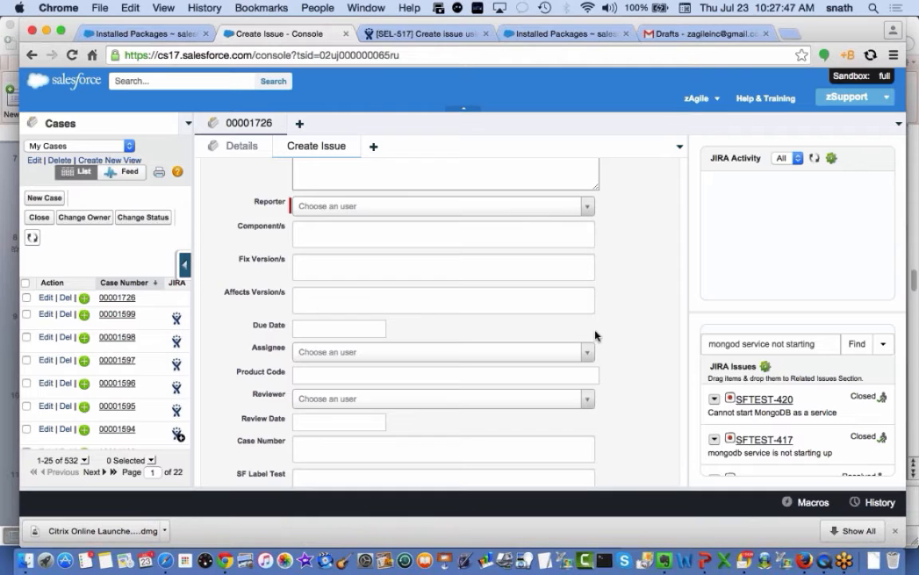
# Set Fix Version and Affects Version to SFTest 1.0 and Component to Platform
pyautogui.click(399, 265)
pyautogui.click(349, 290)
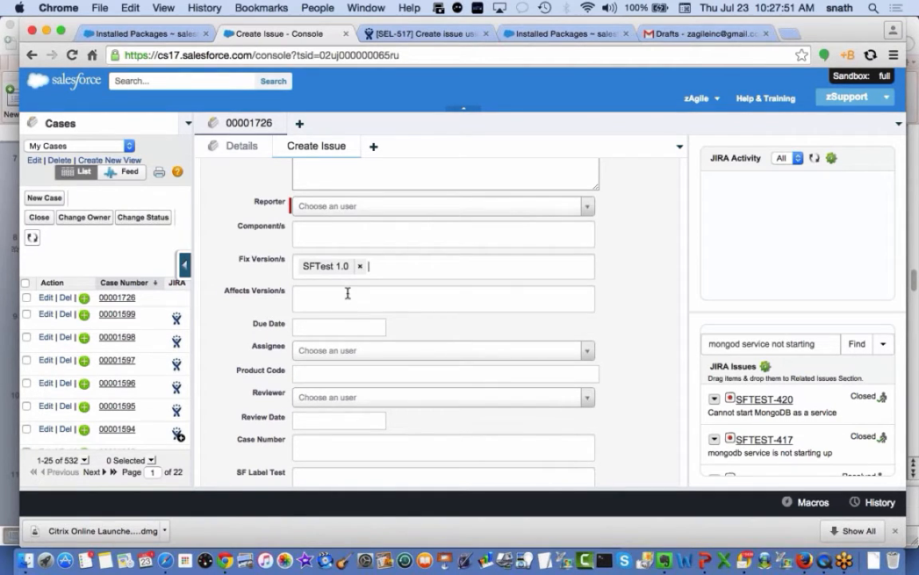
pyautogui.click(348, 293)
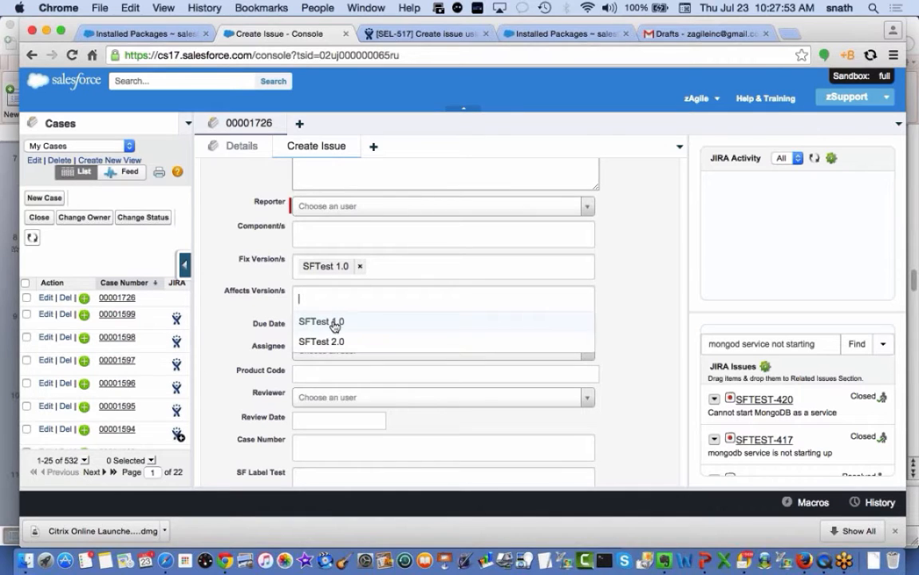
pyautogui.click(334, 320)
pyautogui.click(427, 230)
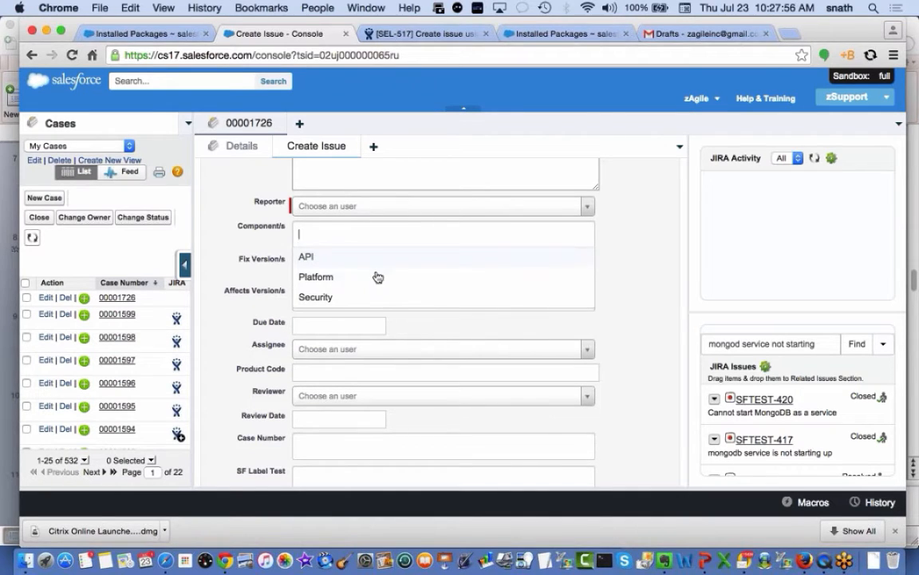
pyautogui.click(379, 277)
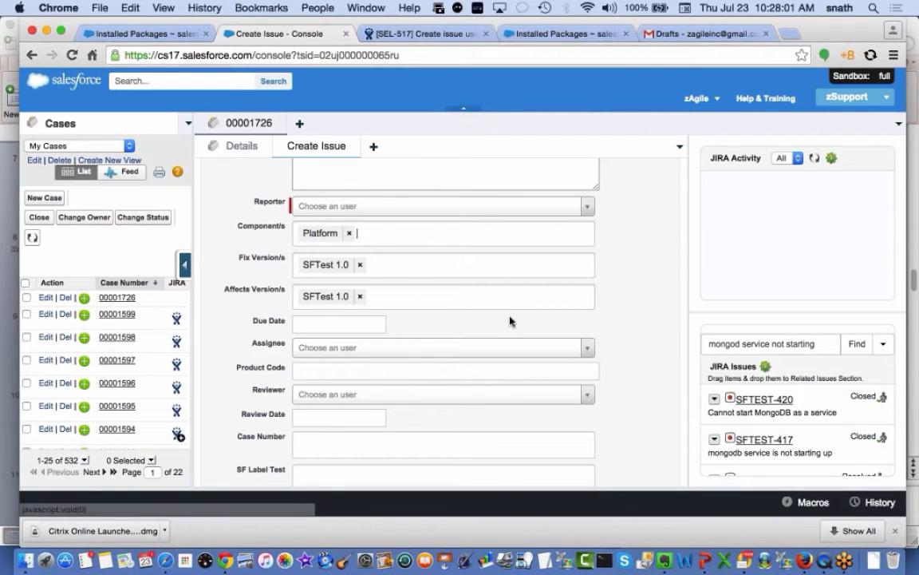
# Search for and assign the admin user as Assignee and the matching user as Reviewer
pyautogui.scroll(-1, 648, 326)
pyautogui.scroll(-3, 645, 326)
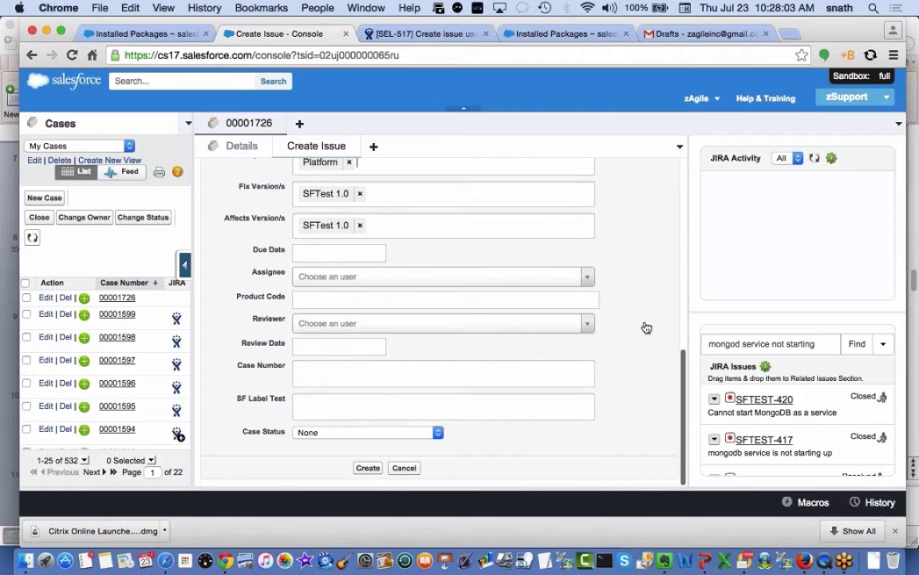
pyautogui.click(342, 280)
pyautogui.write('za')
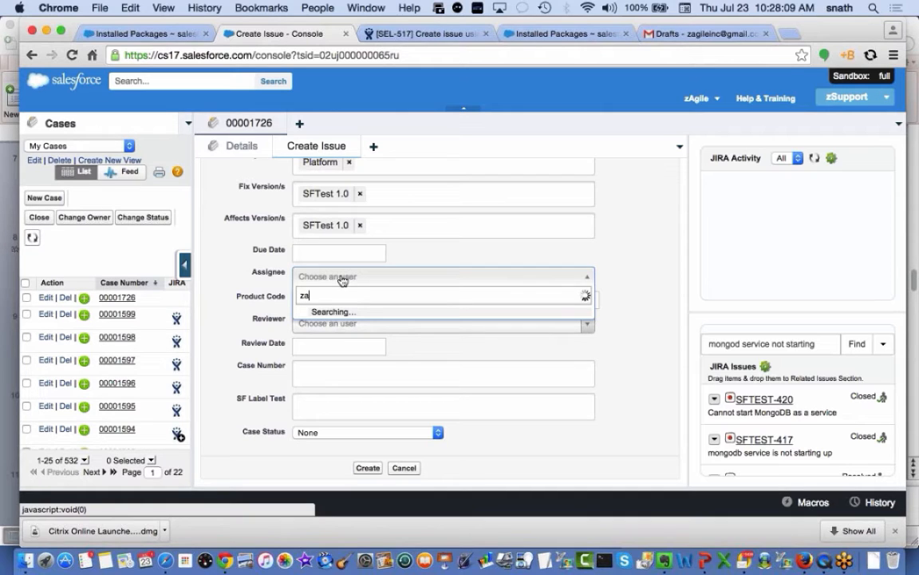
pyautogui.click(331, 313)
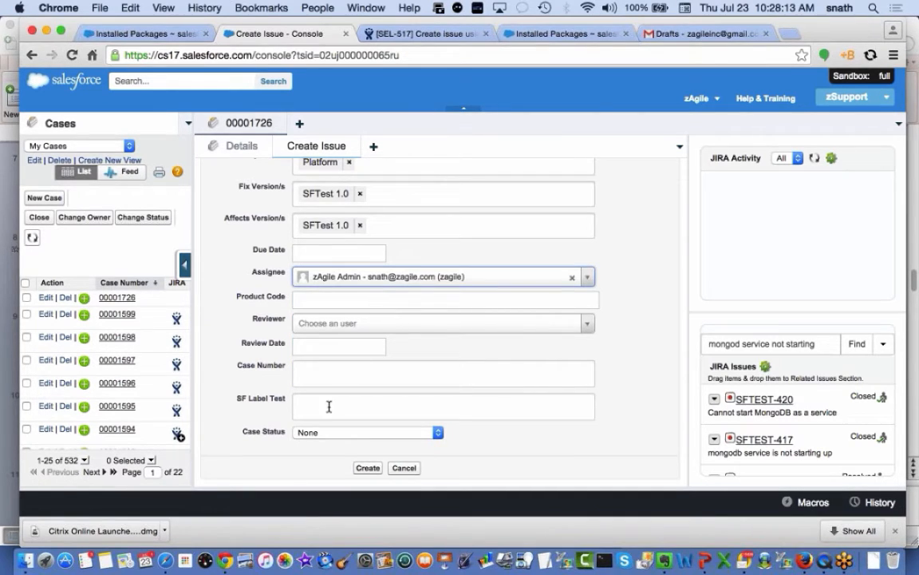
pyautogui.click(345, 323)
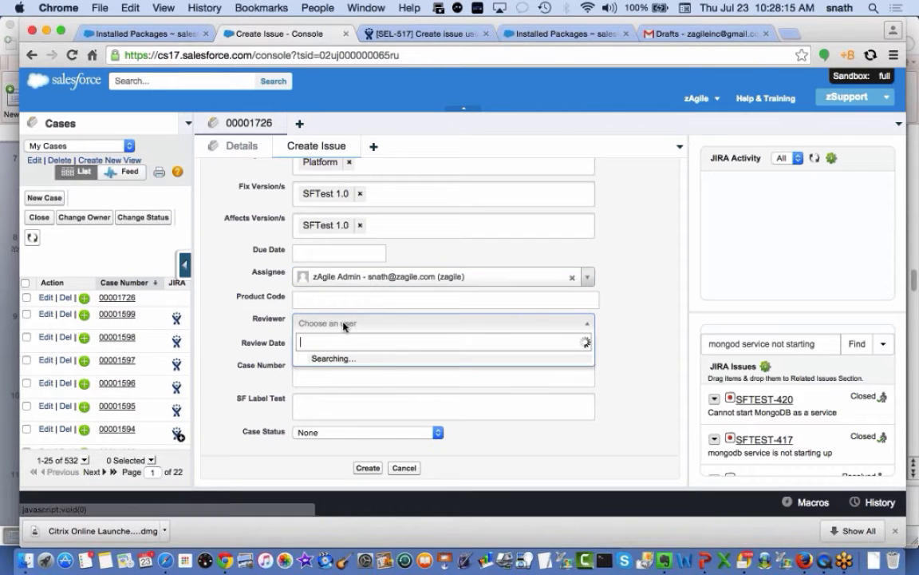
pyautogui.write('jhue')
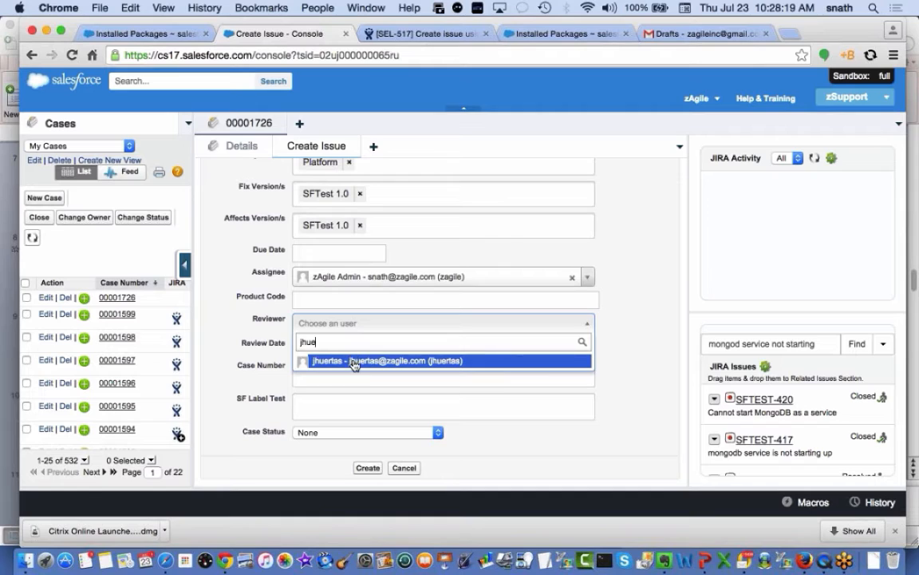
pyautogui.click(354, 361)
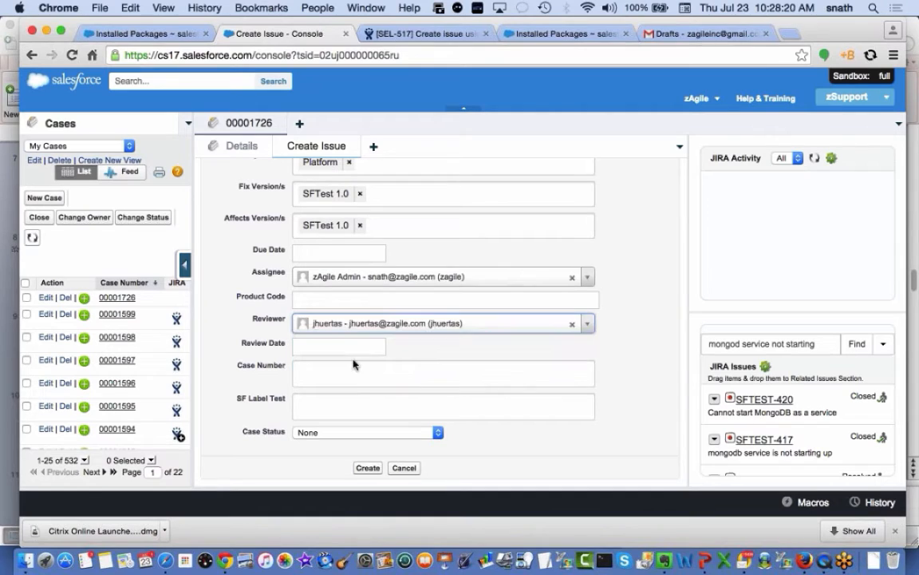
# Create JIRA issue SFTEST-496 'mongod service not starting' and close its subtab
pyautogui.click(368, 468)
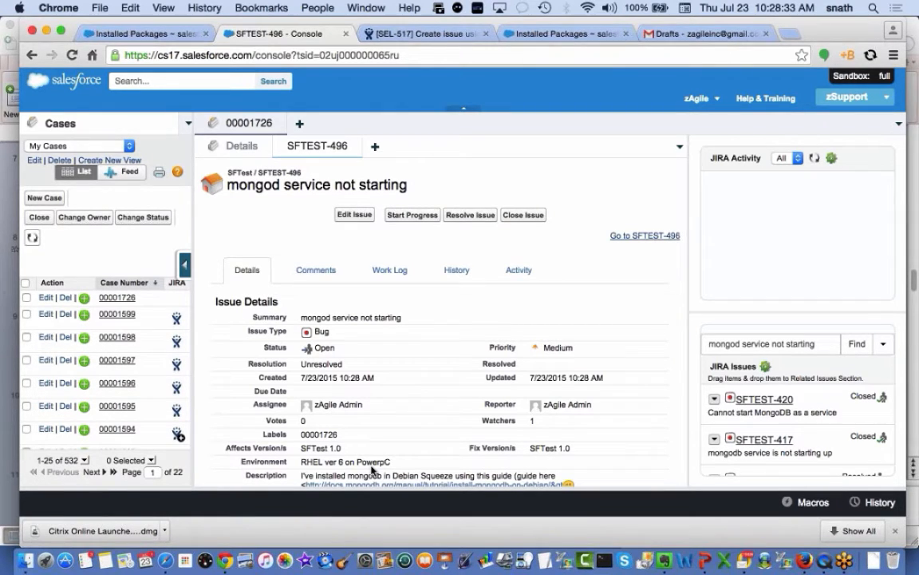
pyautogui.click(353, 146)
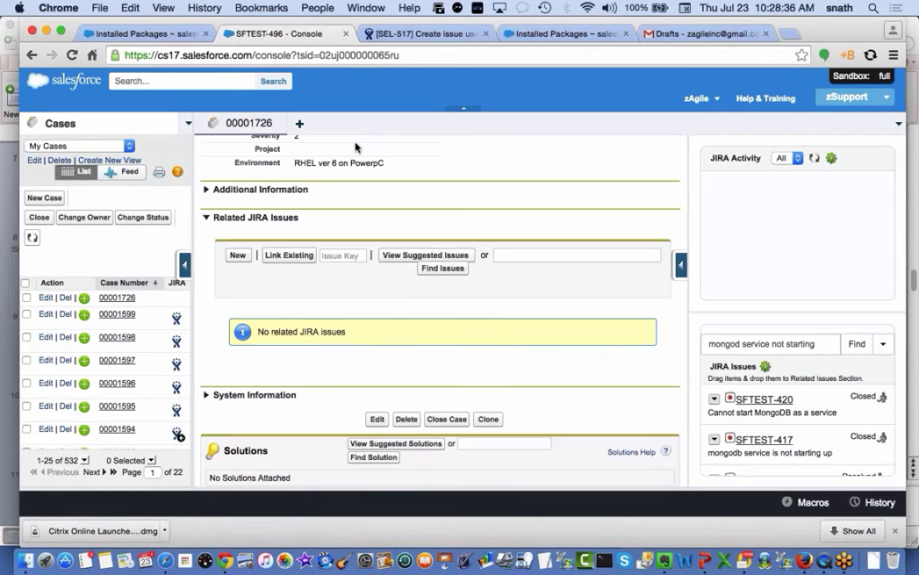
# Refresh all primary tabs, then open SFTEST-496's quick status popup under Related JIRA Issues
pyautogui.click(898, 124)
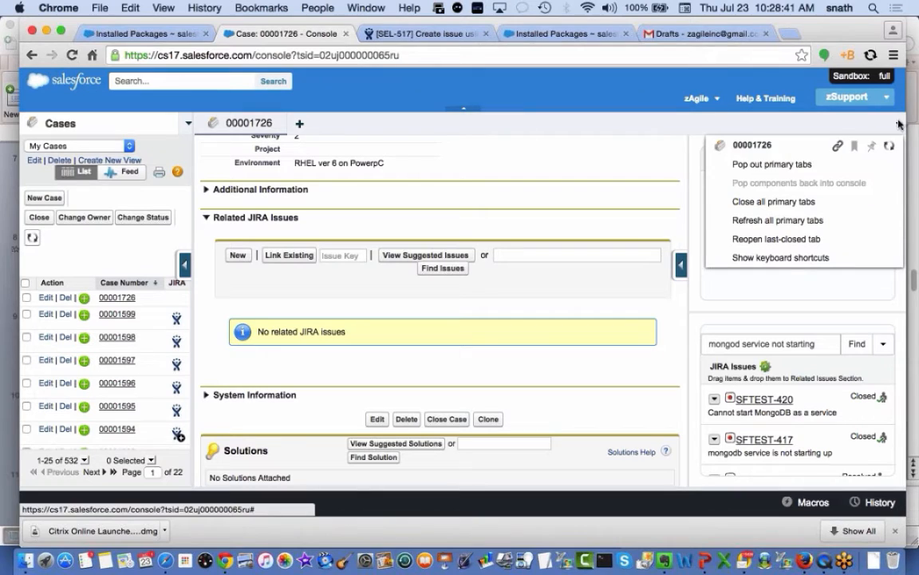
pyautogui.click(806, 222)
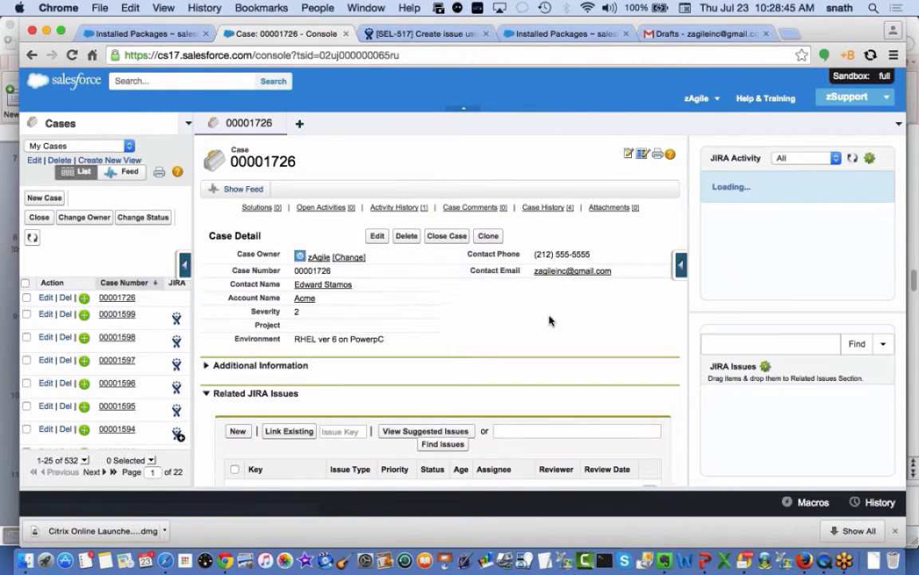
pyautogui.scroll(-3, 550, 320)
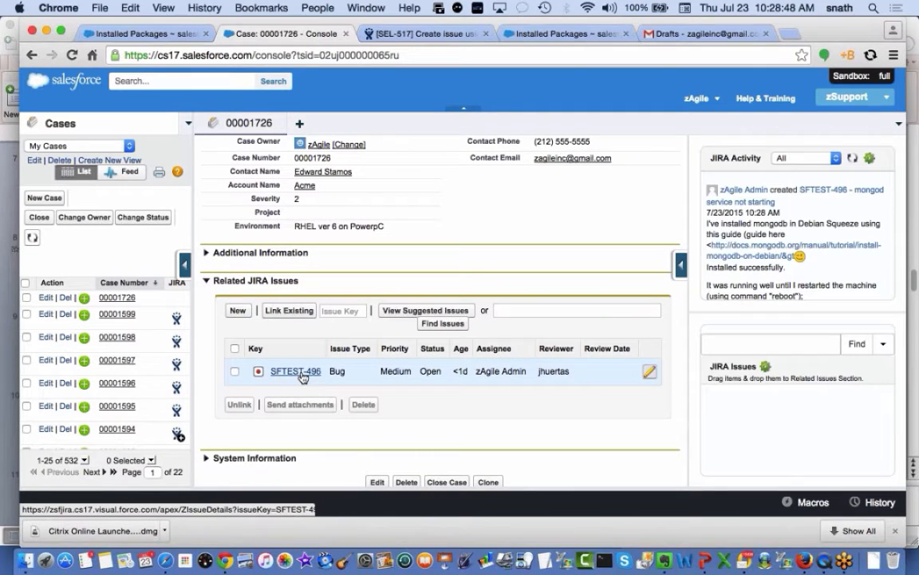
pyautogui.click(300, 373)
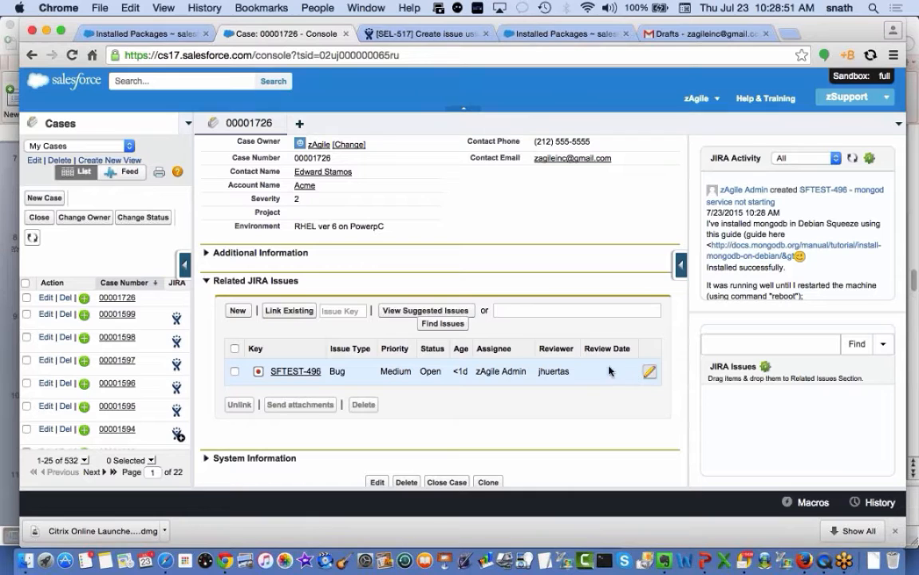
pyautogui.click(292, 373)
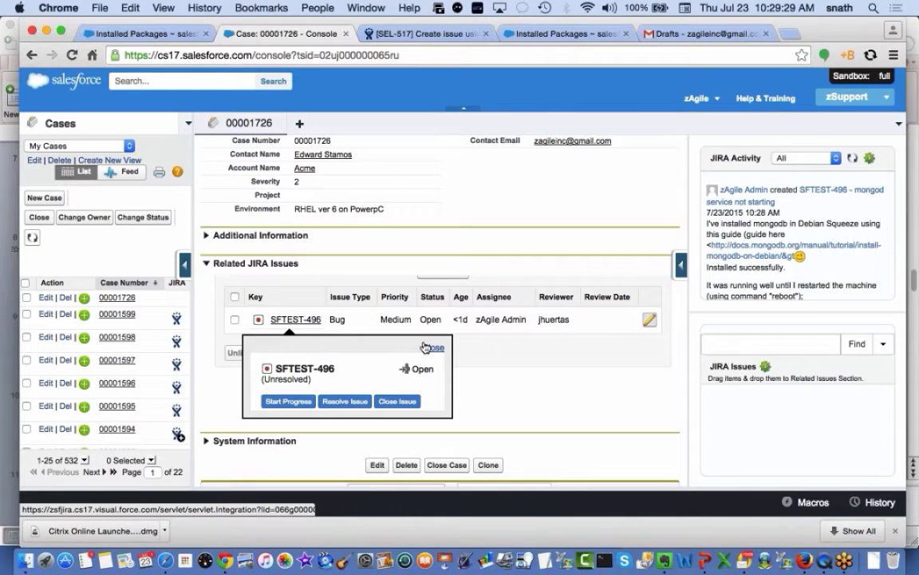
# Close the status popup, open SFTEST-496 in the console, then follow 'Go to SFTEST-496' into JIRA
pyautogui.click(427, 347)
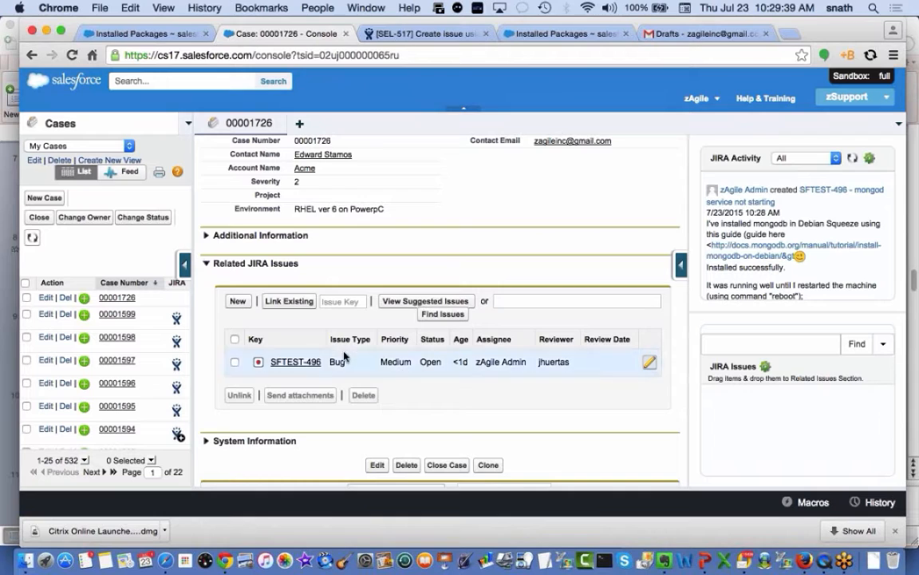
pyautogui.click(295, 364)
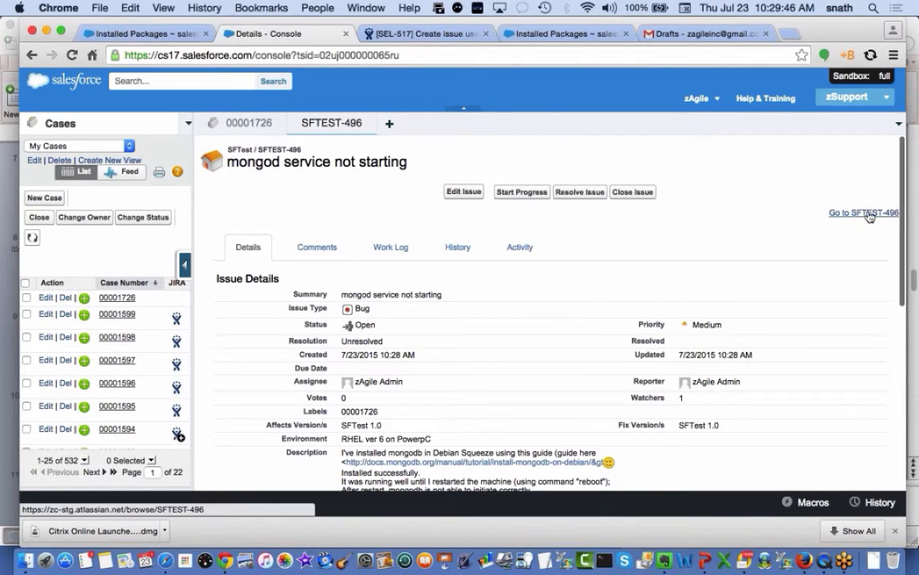
pyautogui.click(868, 213)
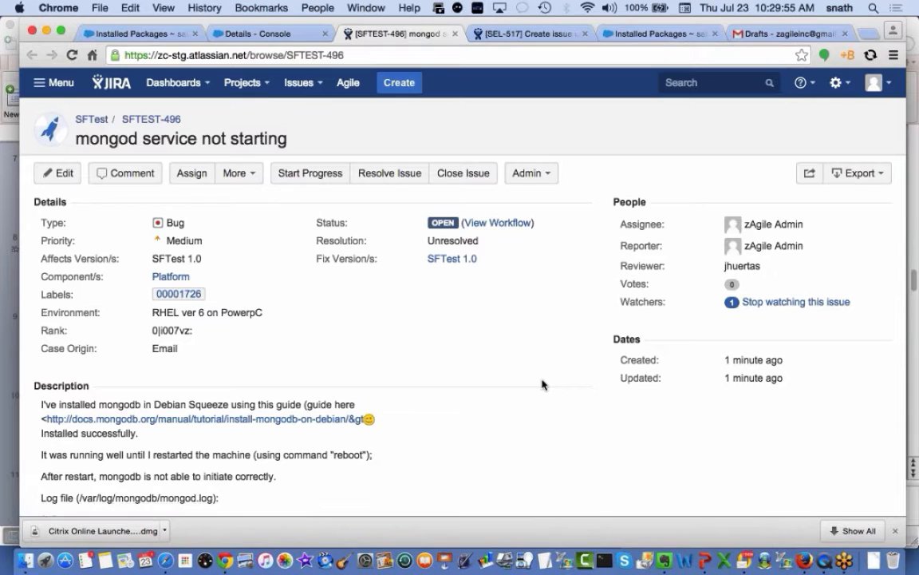
# Read SFTEST-496's description, then collapse it to show case 00001726's Salesforce Properties
pyautogui.scroll(-2, 522, 387)
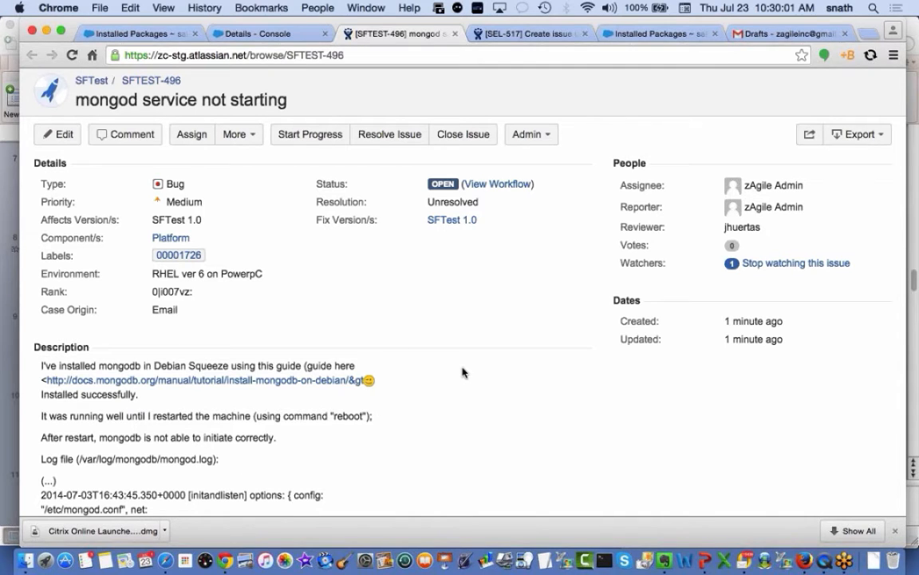
pyautogui.scroll(-1, 462, 372)
pyautogui.scroll(-2, 462, 372)
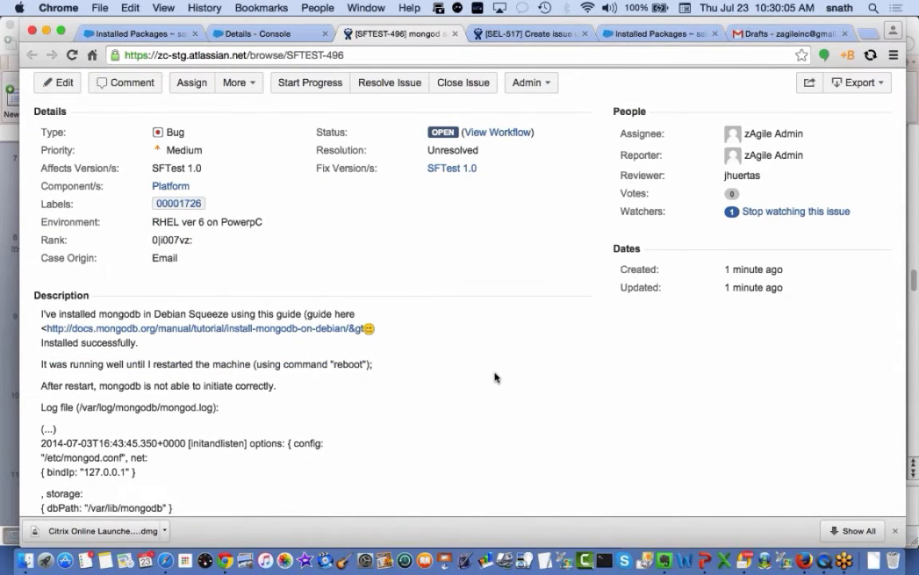
pyautogui.scroll(-2, 495, 378)
pyautogui.scroll(-1, 495, 377)
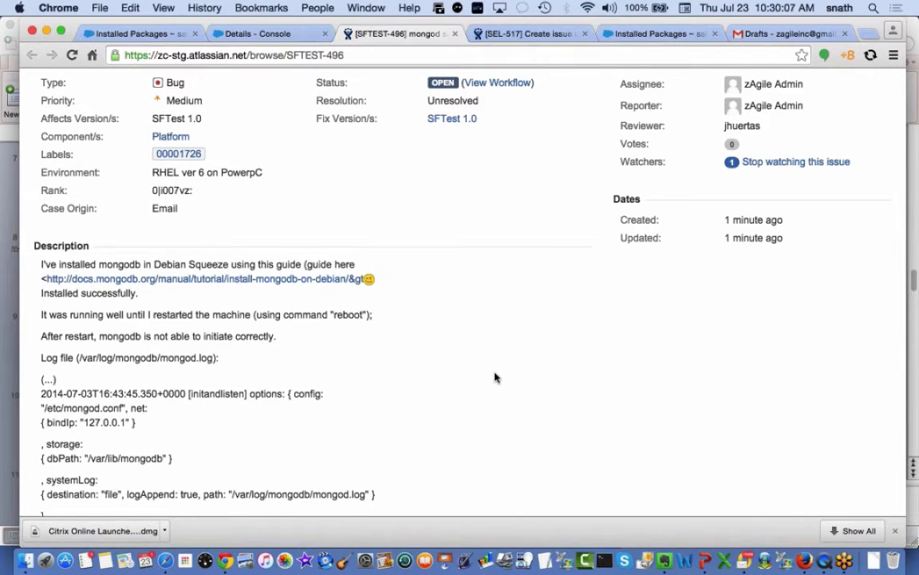
pyautogui.click(28, 246)
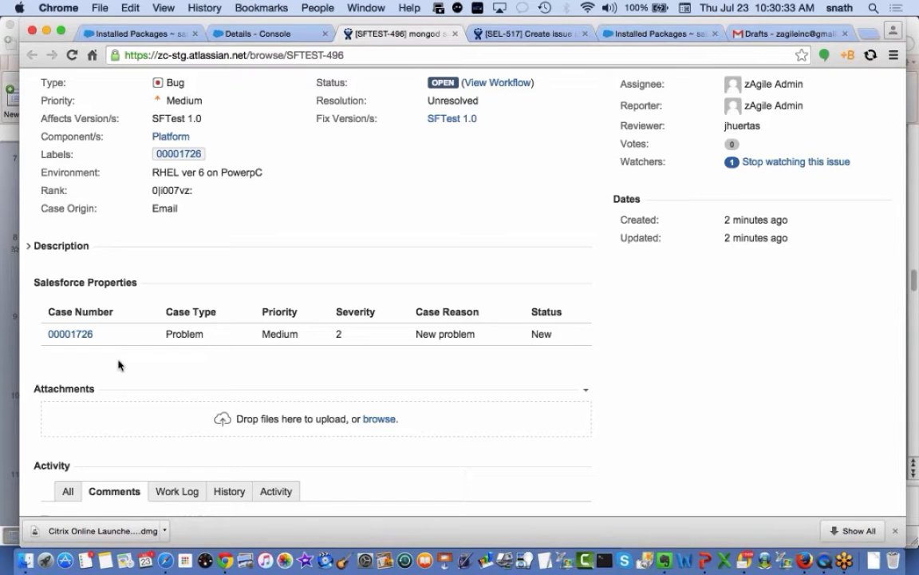
pyautogui.click(71, 334)
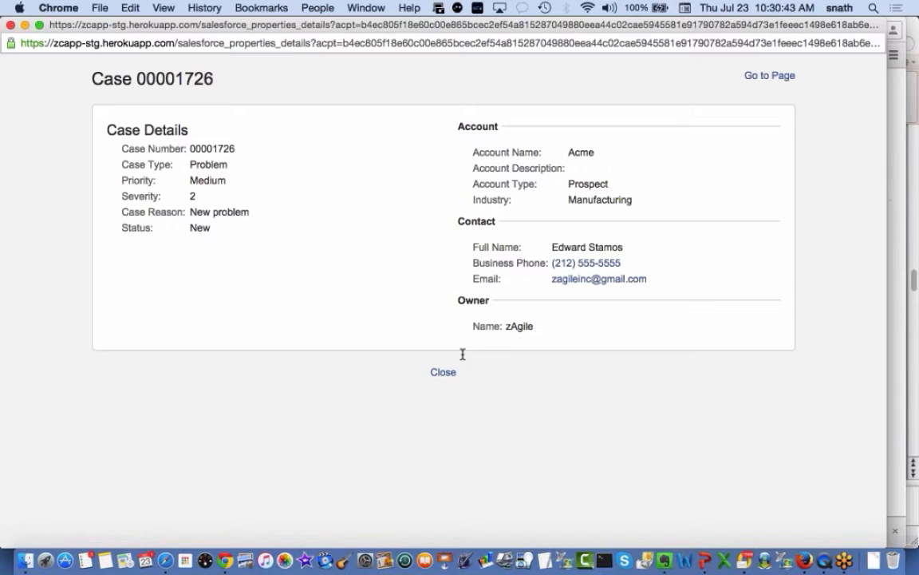
pyautogui.click(443, 374)
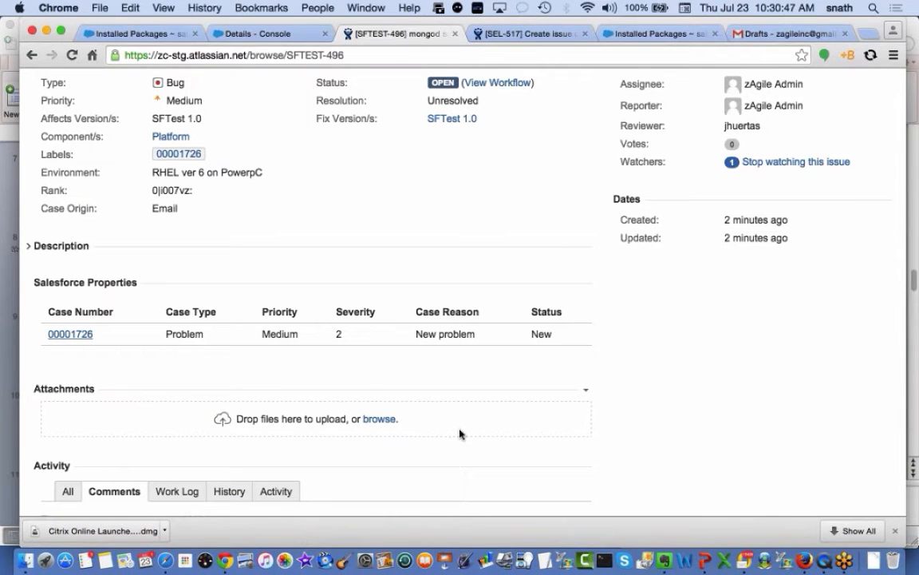
# Start Progress on SFTEST-496 in JIRA and return to the Salesforce console
pyautogui.scroll(1, 731, 367)
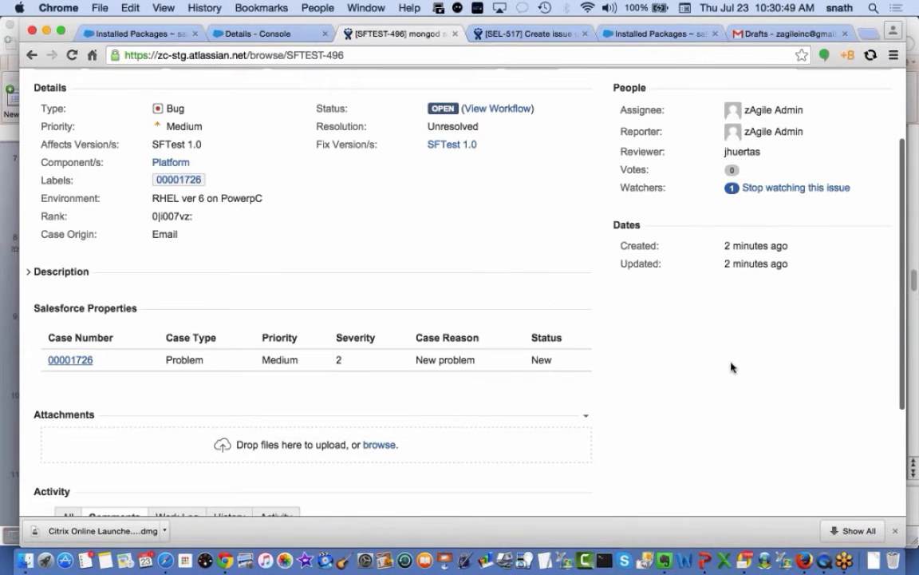
pyautogui.scroll(1, 731, 367)
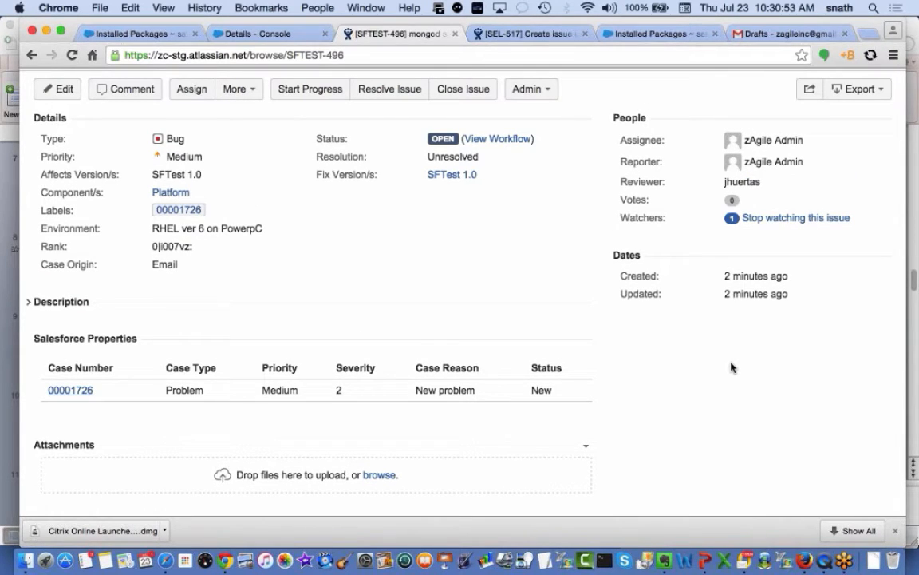
pyautogui.scroll(2, 718, 365)
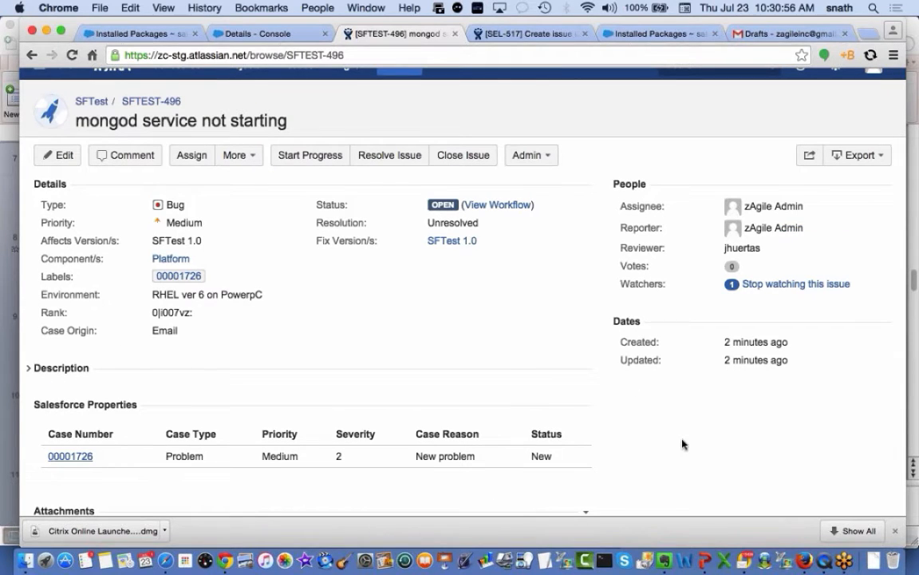
pyautogui.click(329, 157)
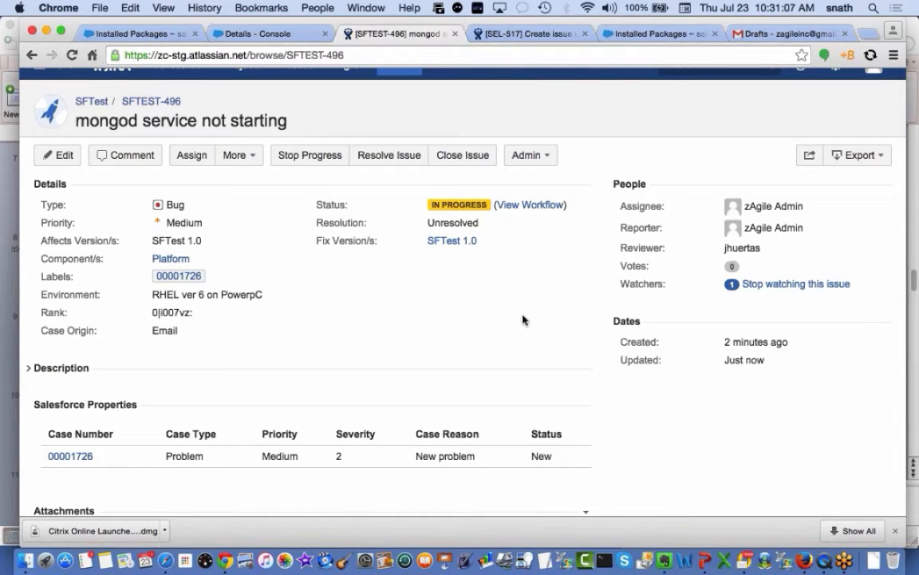
pyautogui.click(252, 30)
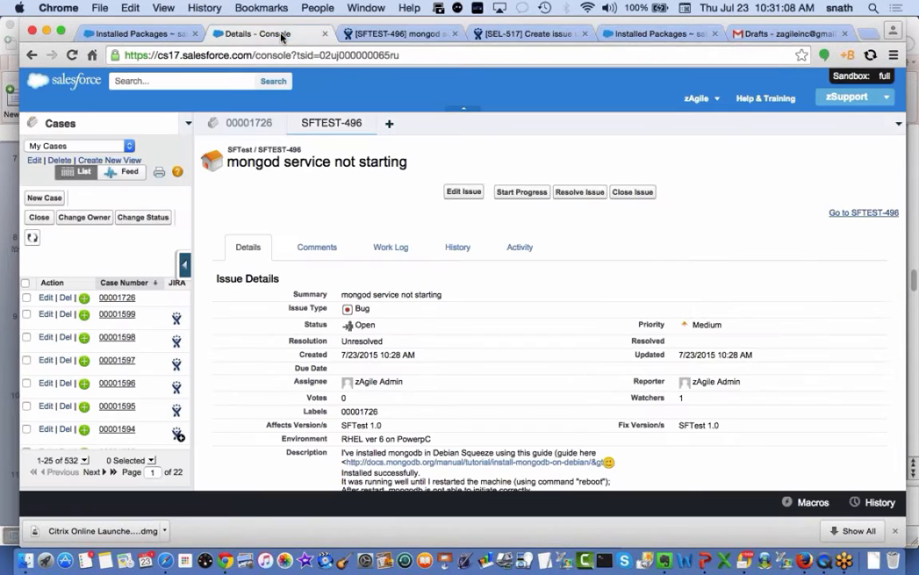
# Close the SFTEST-496 subtab and refresh all primary tabs so it shows In Progress
pyautogui.click(368, 123)
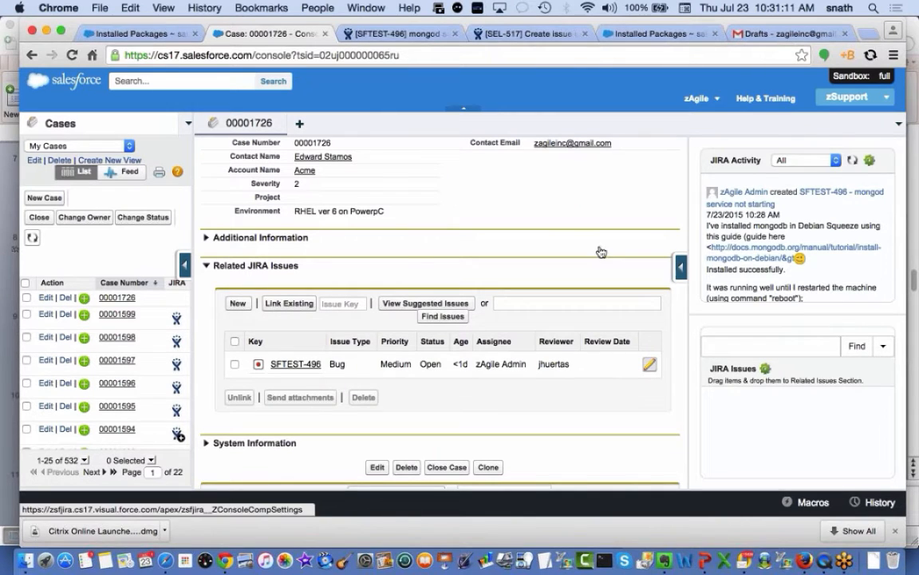
pyautogui.click(898, 123)
pyautogui.click(790, 219)
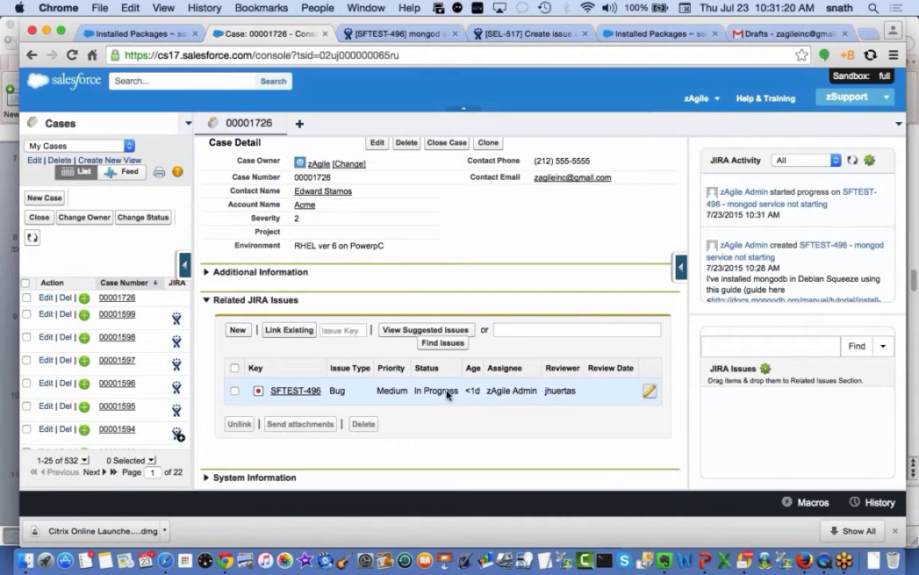
pyautogui.scroll(1, 362, 245)
# Change case 00001726's Severity to 1 and save
pyautogui.doubleClick(312, 243)
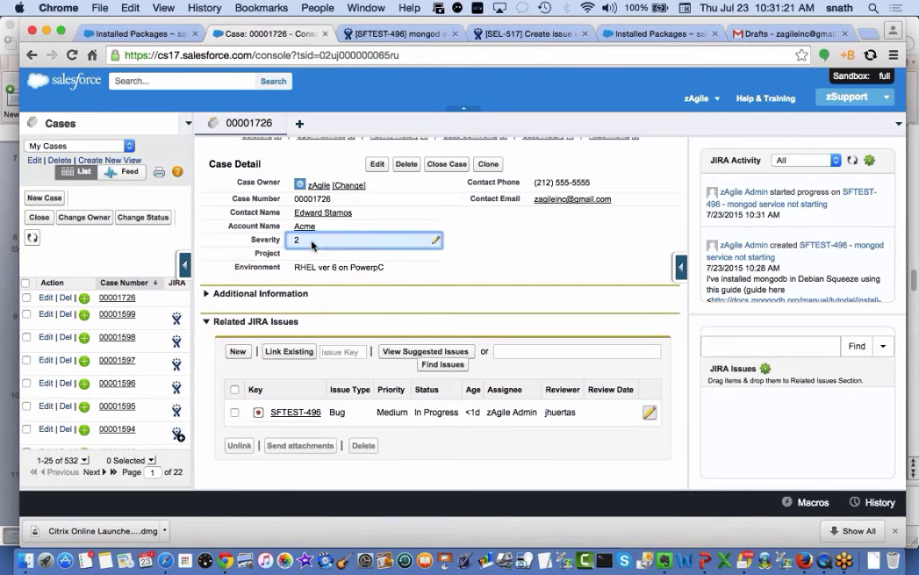
pyautogui.click(311, 243)
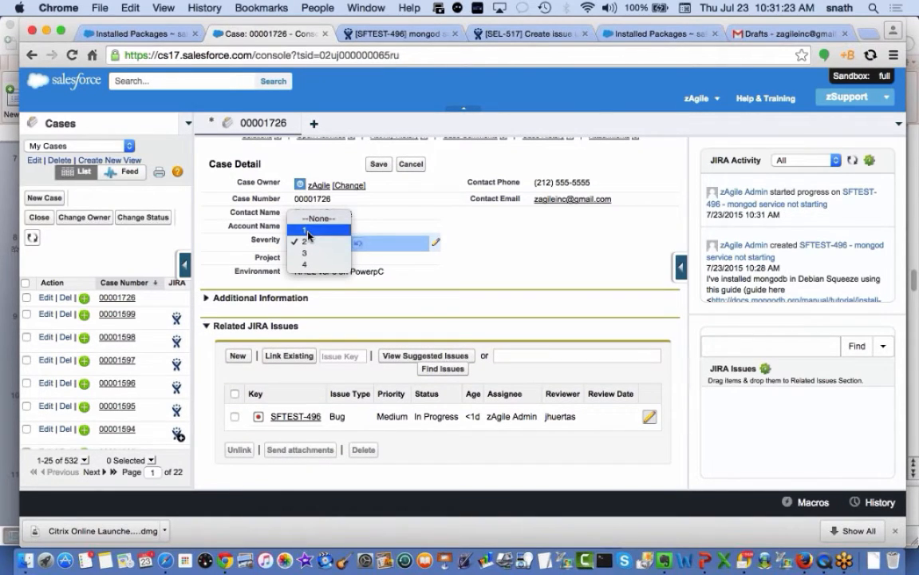
pyautogui.click(309, 232)
pyautogui.click(376, 164)
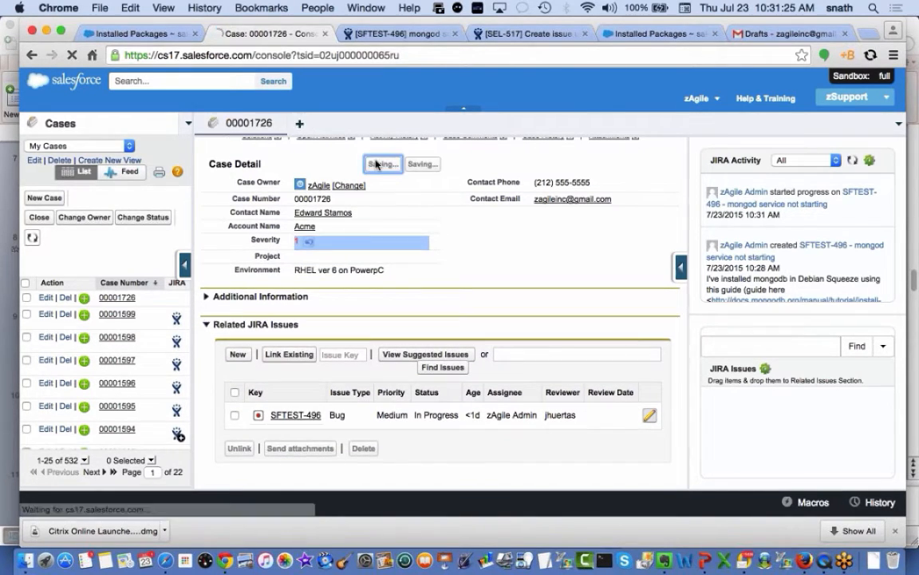
# Set the Case Reason under Additional Information to 'Existing problem', save, and switch to JIRA
pyautogui.scroll(-2, 415, 317)
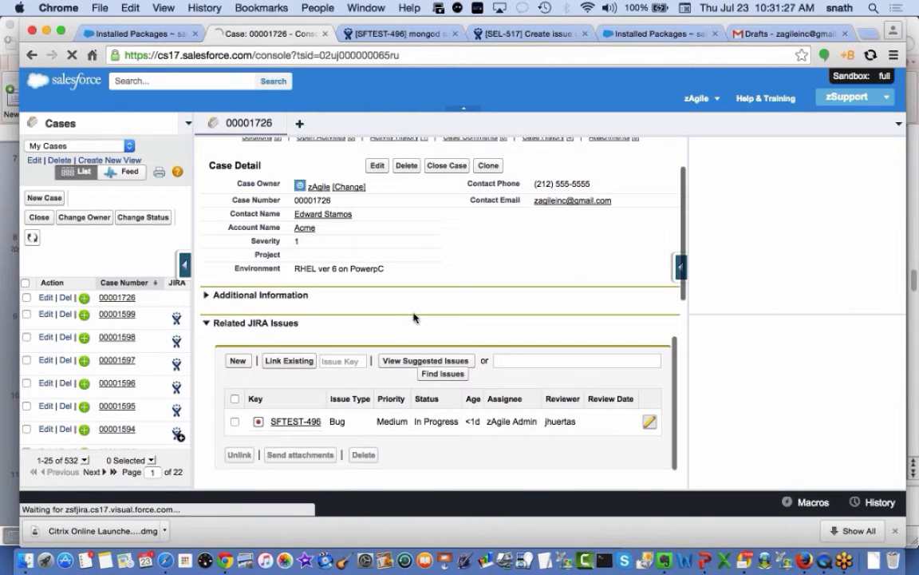
pyautogui.click(207, 295)
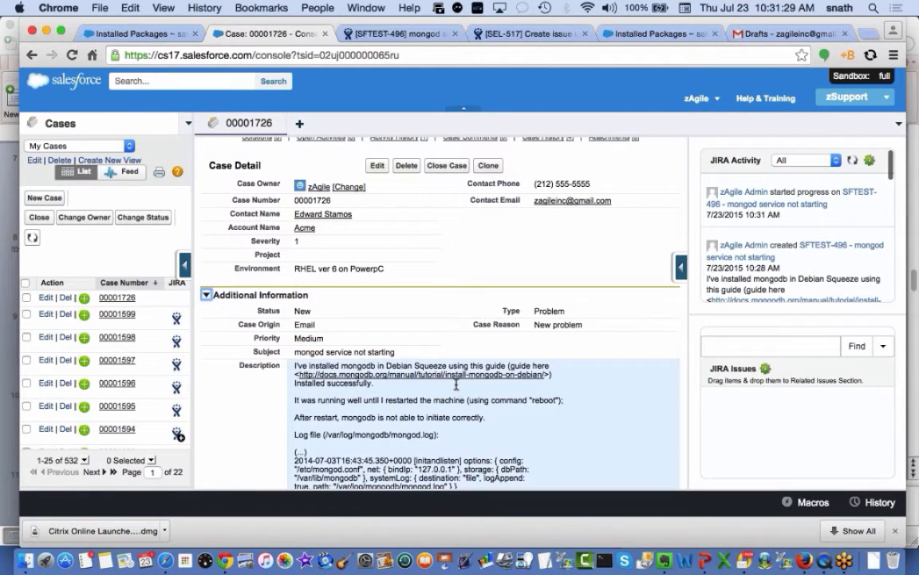
pyautogui.doubleClick(581, 326)
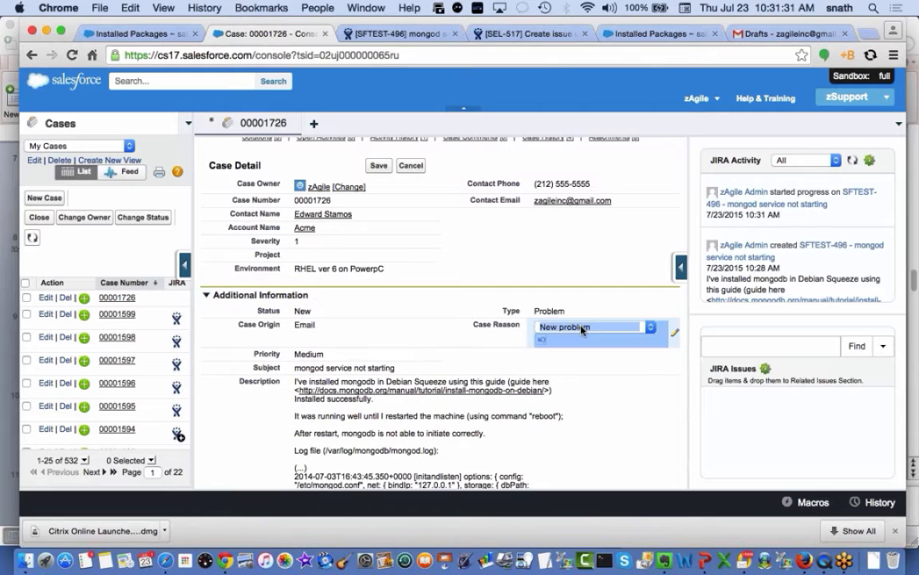
pyautogui.click(650, 326)
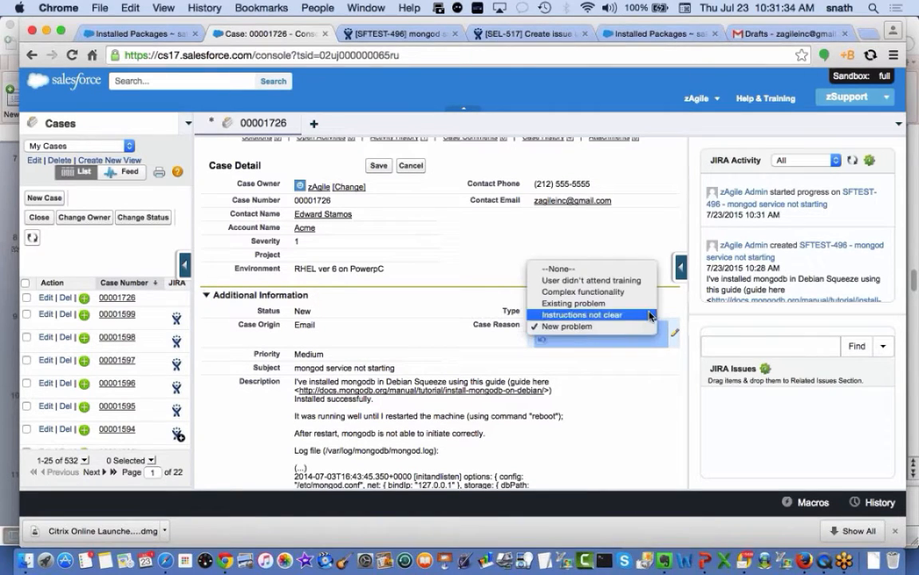
pyautogui.click(646, 304)
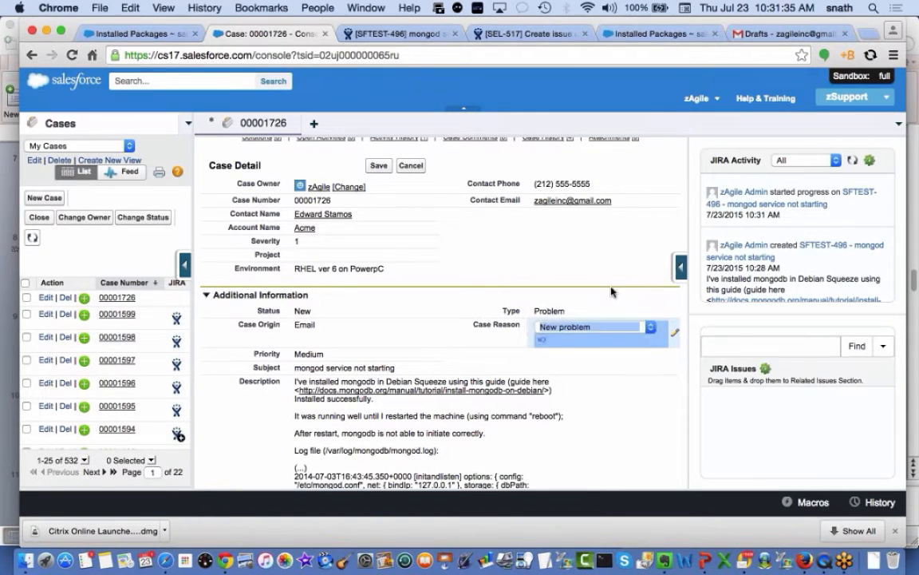
pyautogui.click(378, 165)
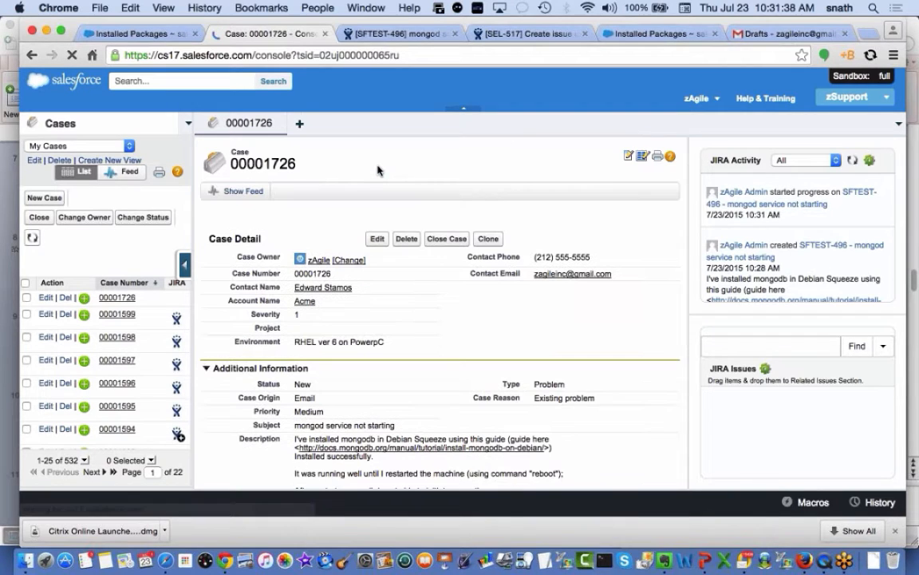
pyautogui.click(386, 34)
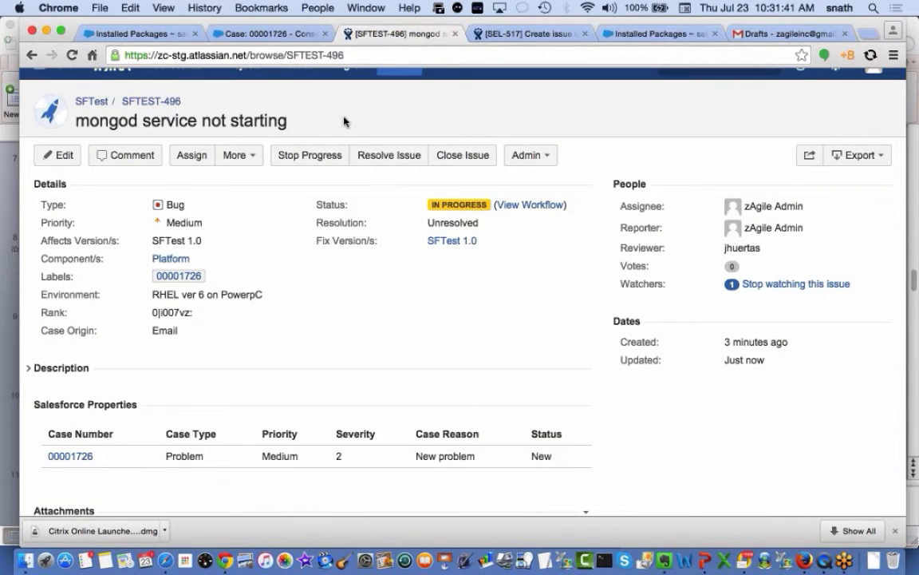
# Reload SFTEST-496 to confirm Severity 1 and Existing problem synced, then return to the case
pyautogui.press('super+r')
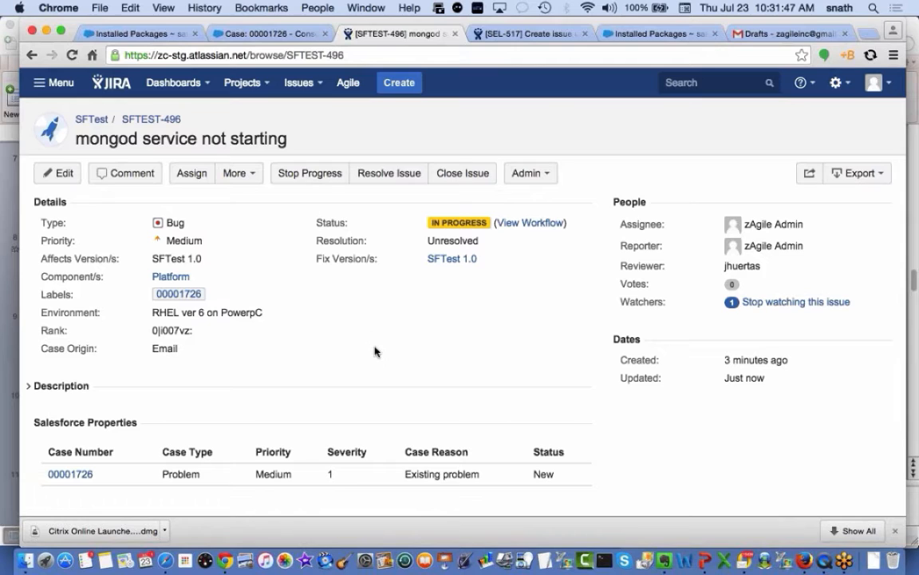
pyautogui.scroll(-1, 375, 351)
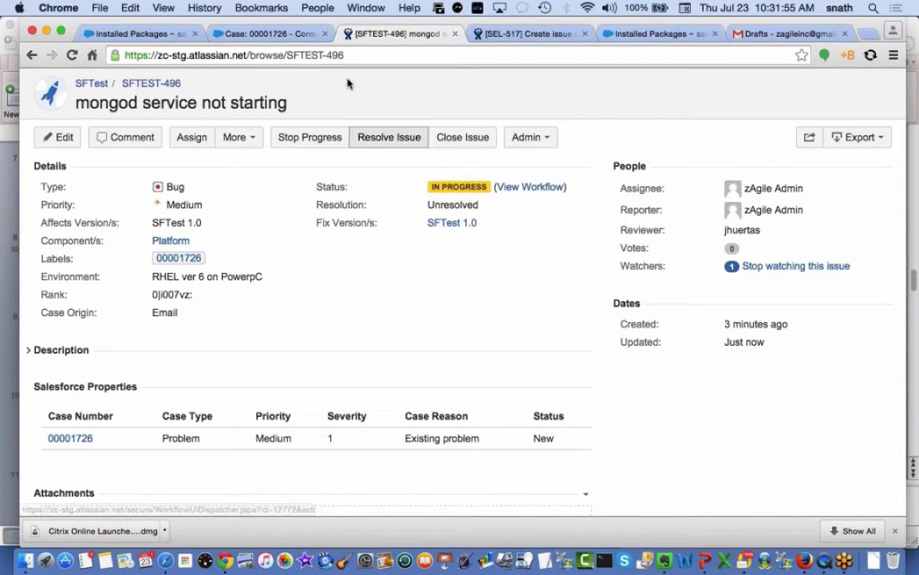
pyautogui.click(272, 34)
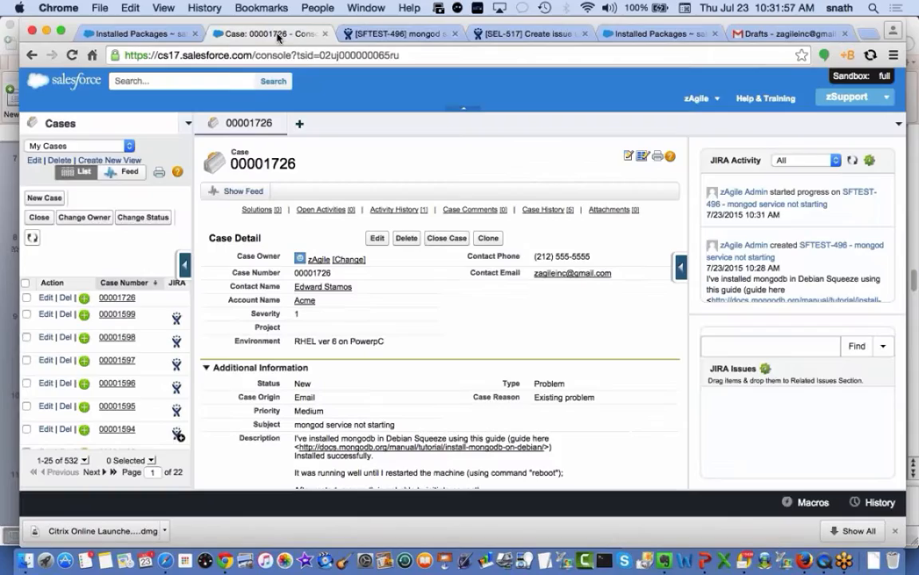
# Change the case Environment to 'RHEL ver 6 on MAC OSX', save, and switch to SFTEST-496
pyautogui.doubleClick(352, 332)
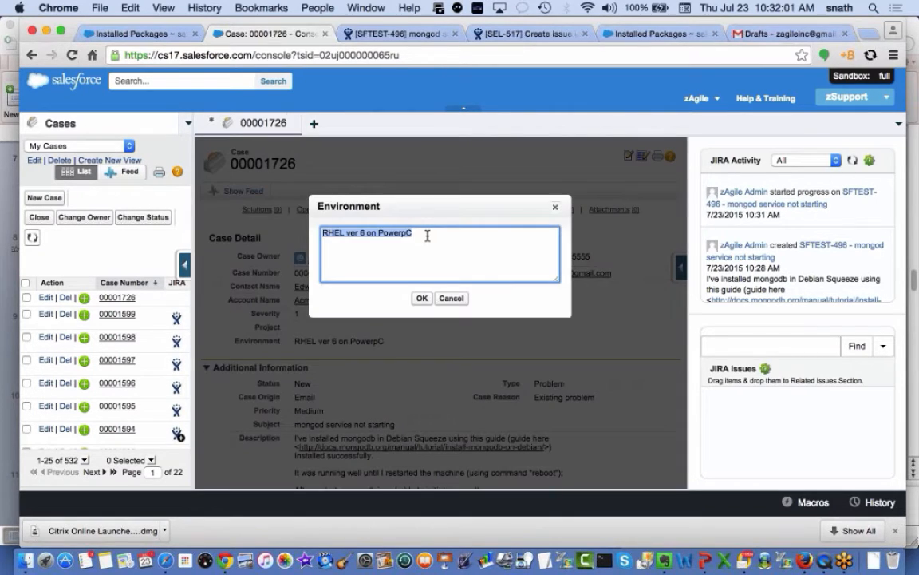
pyautogui.press('BackSpace')
pyautogui.press('BackSpace')
pyautogui.press('BackSpace')
pyautogui.press('BackSpace')
pyautogui.press('BackSpace')
pyautogui.press('BackSpace')
pyautogui.press('BackSpace')
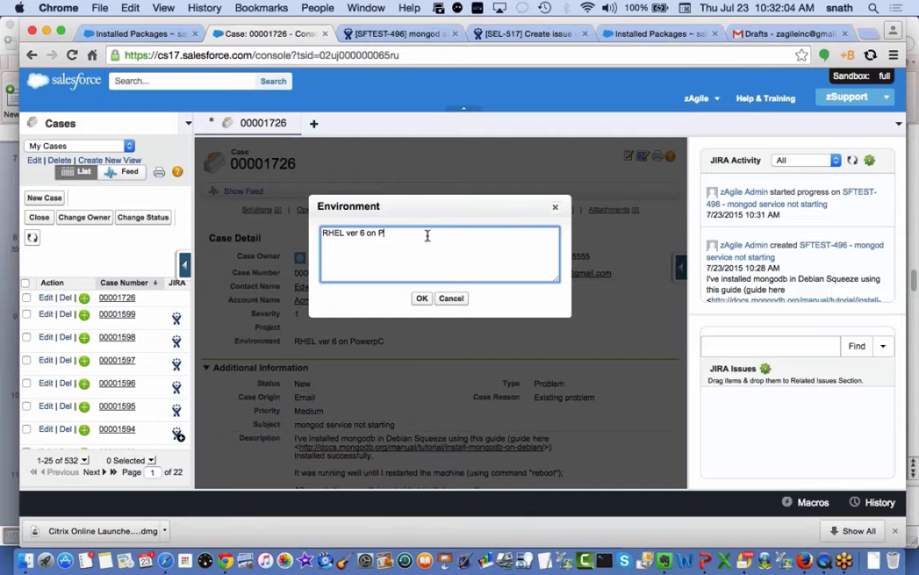
pyautogui.write('MAC OSX')
pyautogui.click(422, 297)
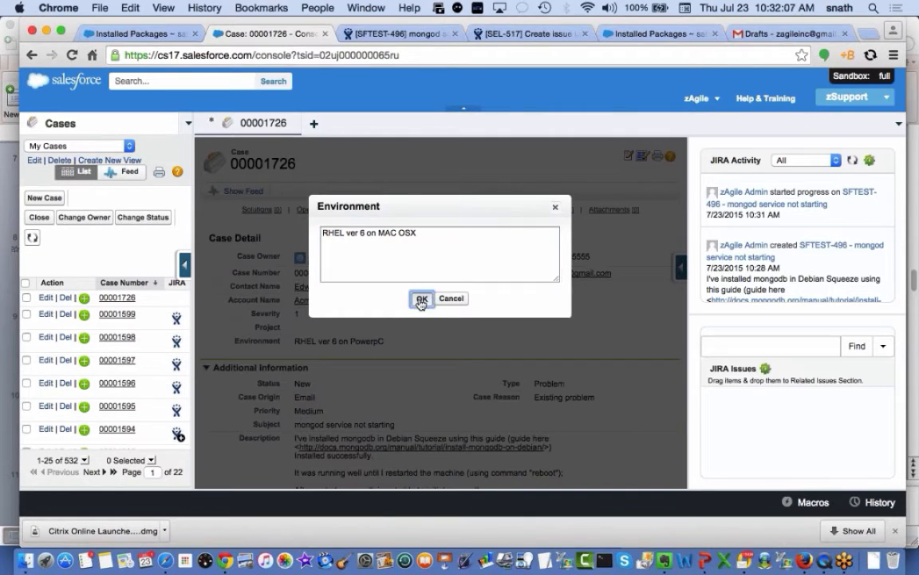
pyautogui.click(379, 238)
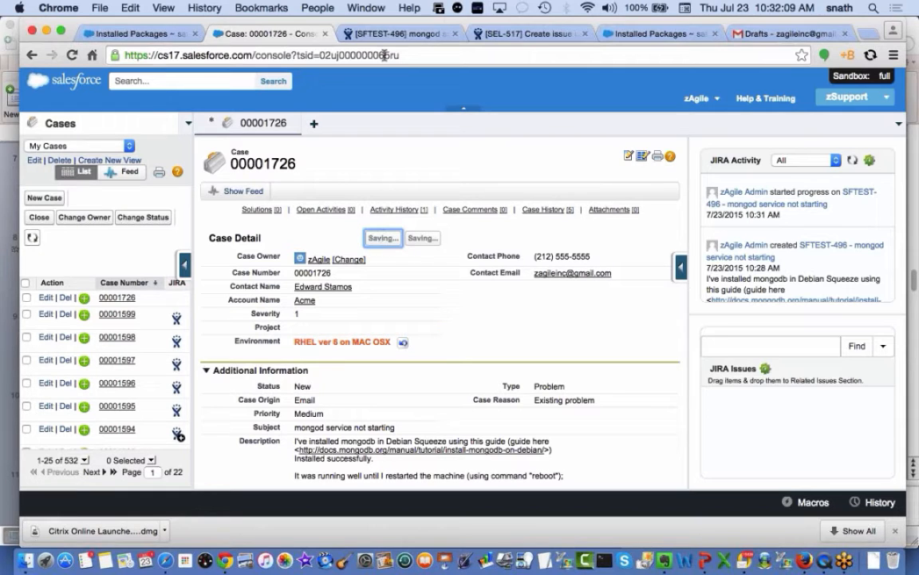
pyautogui.press('super+alt+Right')
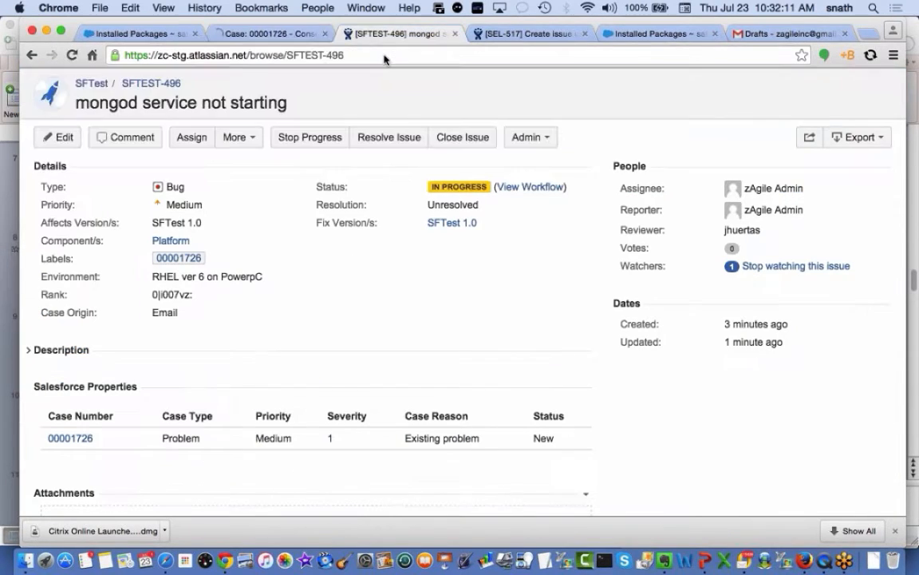
# Reload SFTEST-496 to confirm Environment 'RHEL ver 6 on MAC OSX', then return to case 00001726
pyautogui.press('super+r')
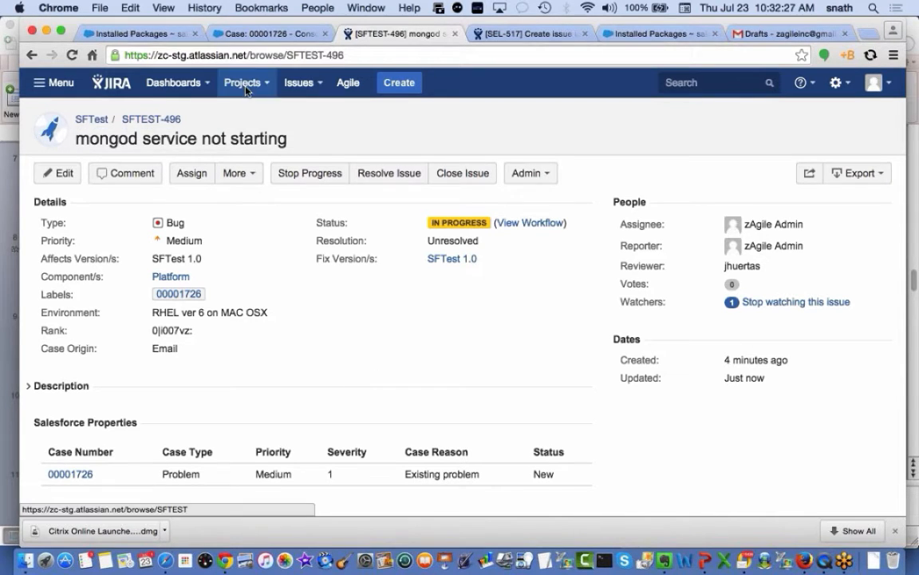
pyautogui.click(228, 32)
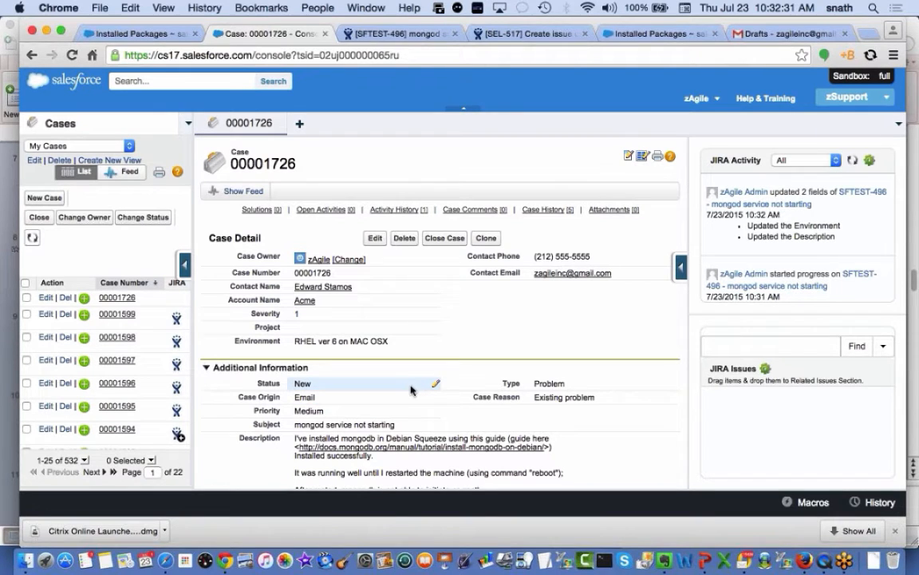
# Collapse the Additional Information section on case 00001726
pyautogui.scroll(-3, 411, 389)
pyautogui.scroll(3, 411, 390)
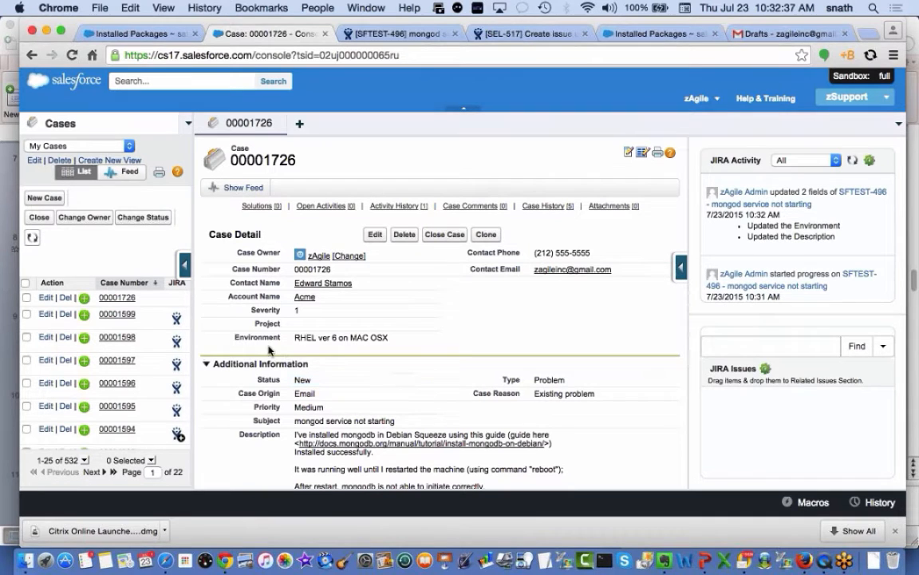
pyautogui.click(206, 367)
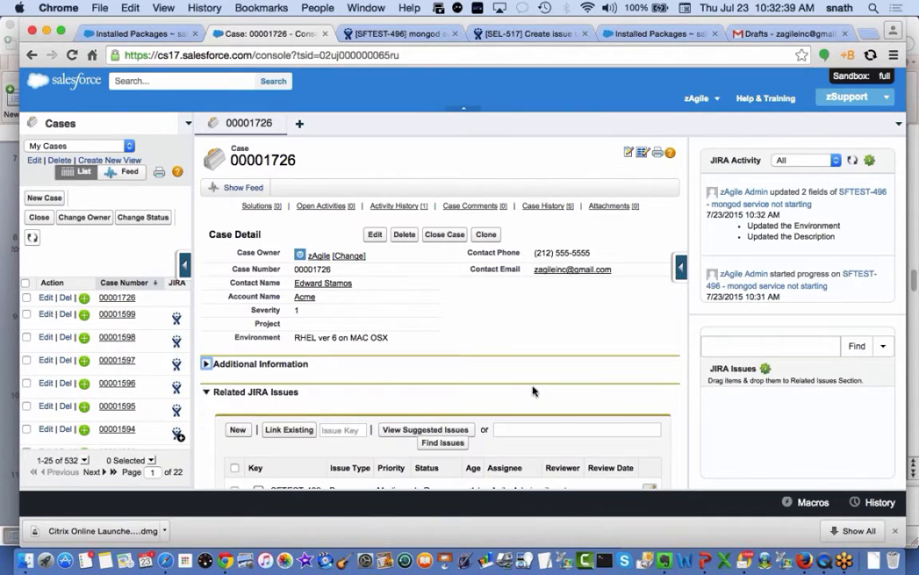
# View SFTEST-496's in-console details, In Progress with MAC OSX environment, then close that subtab
pyautogui.scroll(-3, 533, 390)
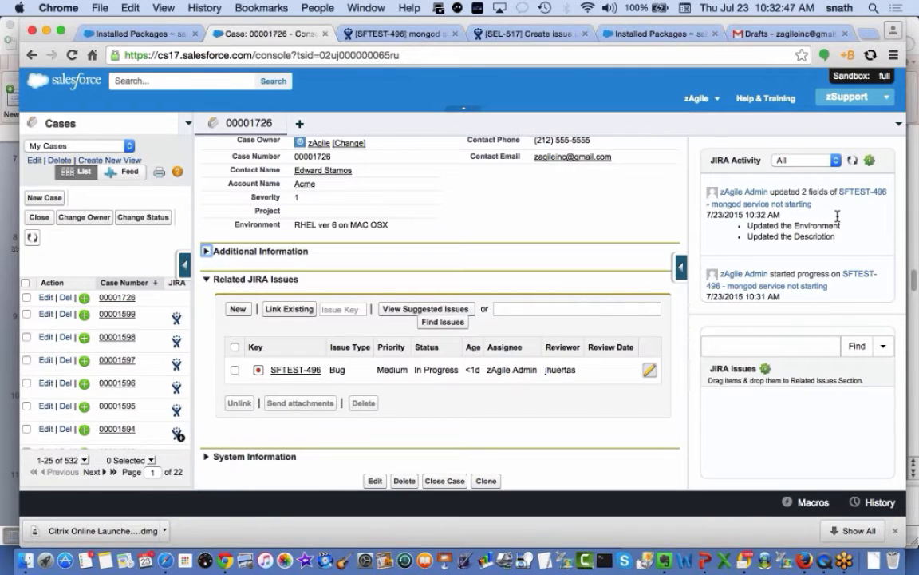
pyautogui.scroll(-3, 822, 216)
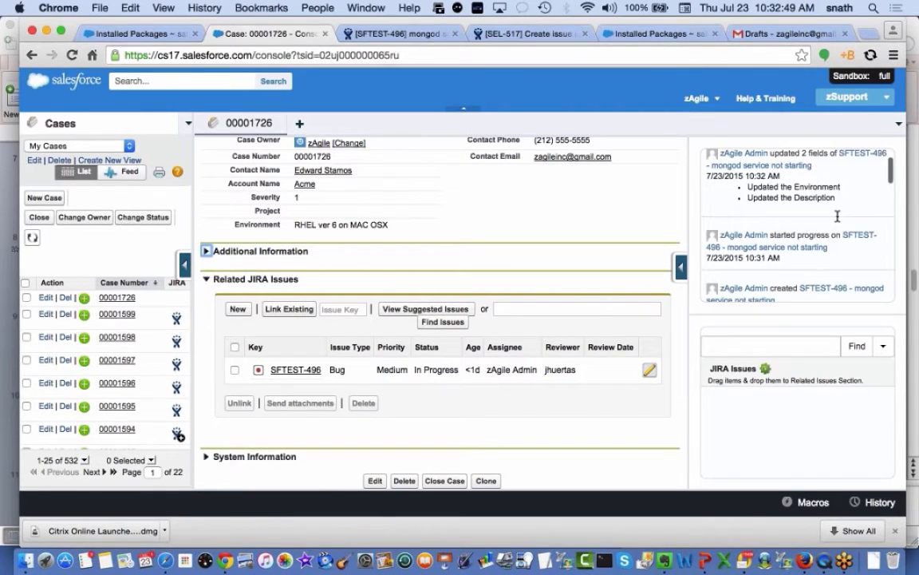
pyautogui.scroll(2, 786, 218)
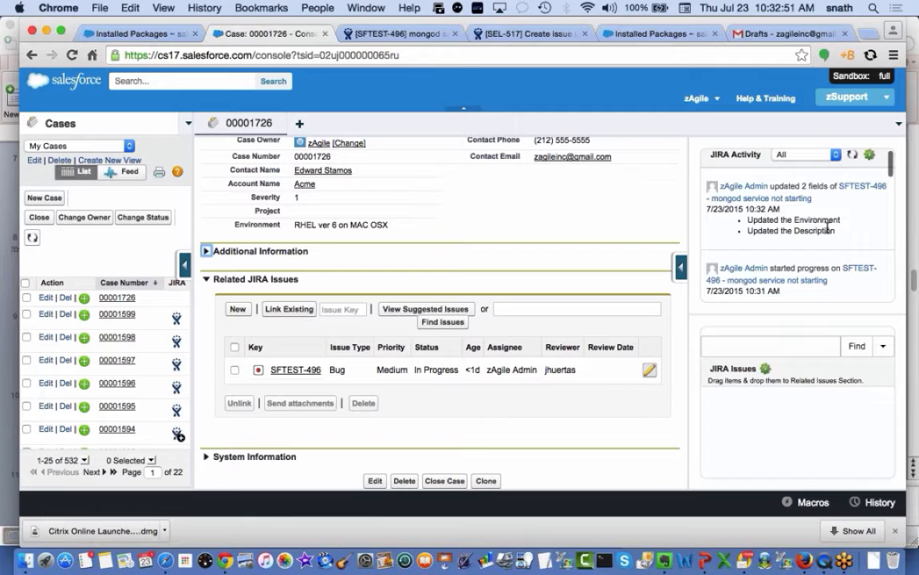
pyautogui.scroll(-1, 828, 227)
pyautogui.scroll(-4, 828, 228)
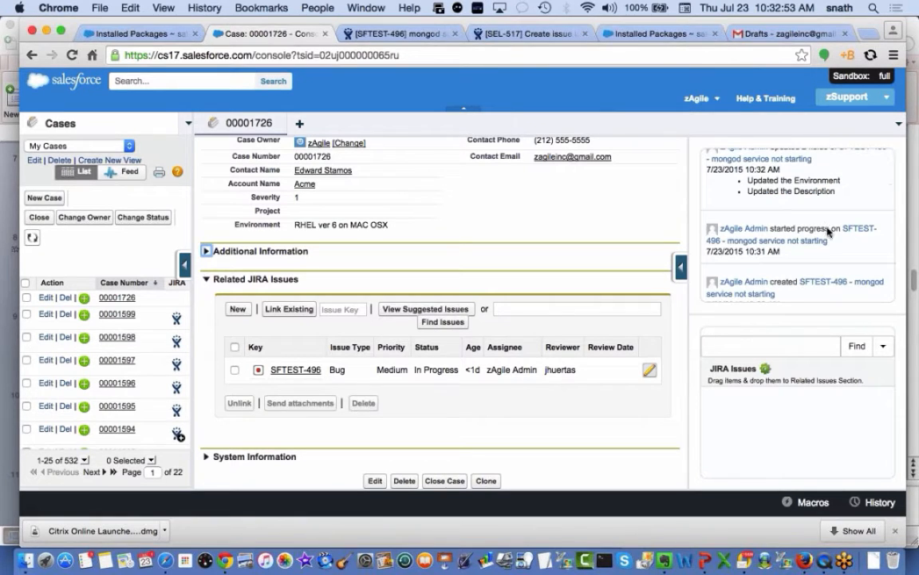
pyautogui.scroll(-4, 824, 262)
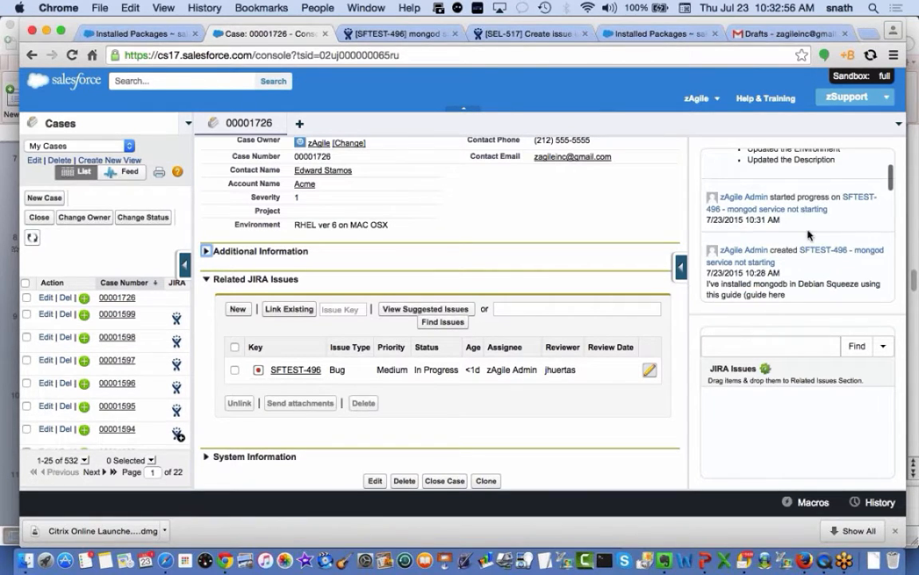
pyautogui.scroll(8, 809, 234)
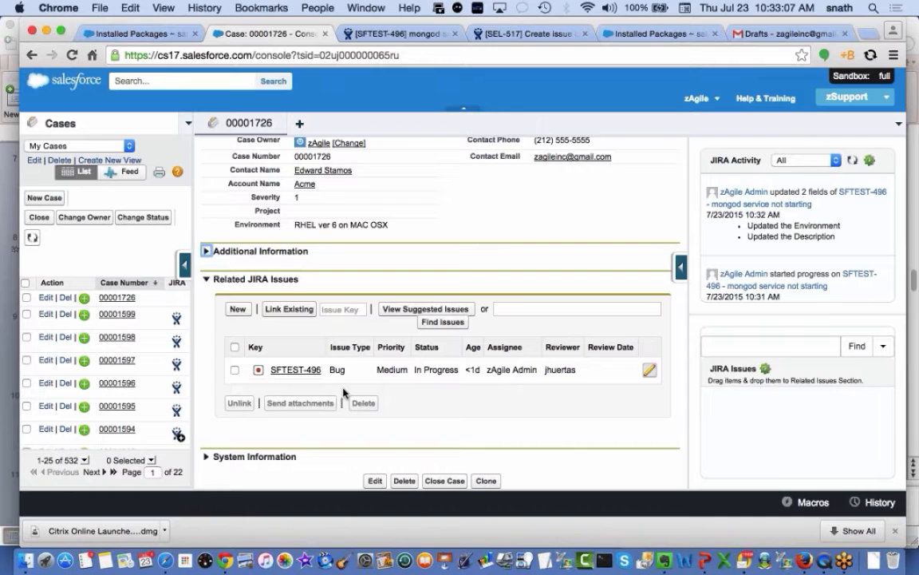
pyautogui.click(302, 380)
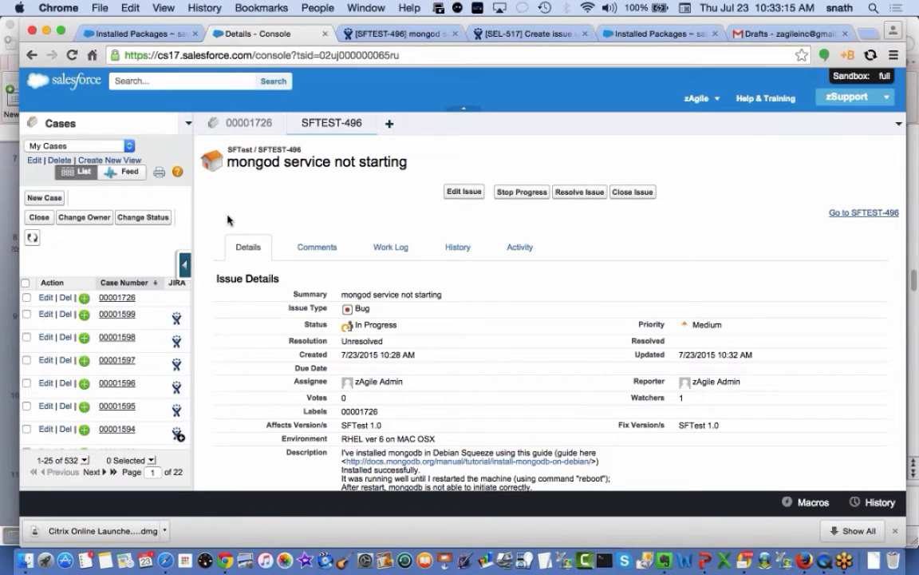
pyautogui.click(368, 123)
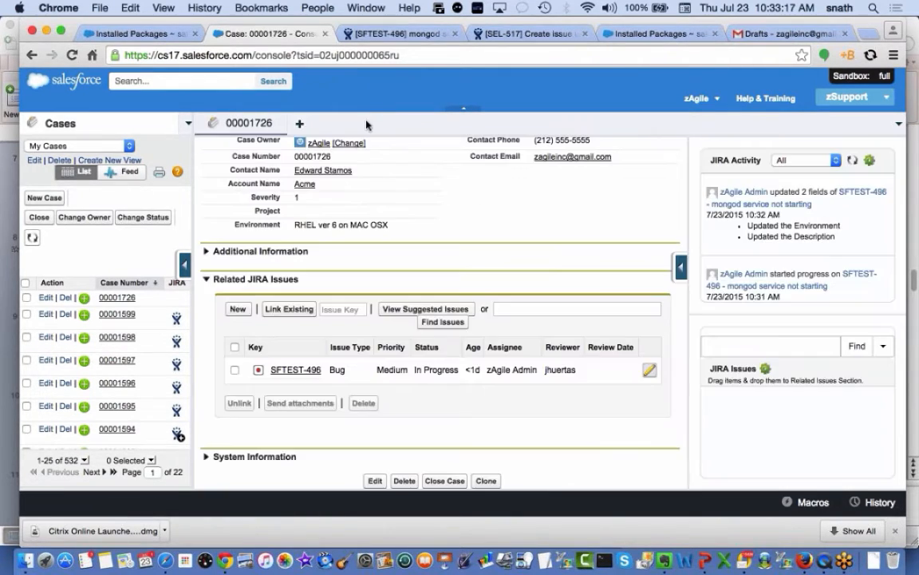
# List JIRA issues suggested as similar to case 00001726
pyautogui.click(854, 350)
pyautogui.click(883, 347)
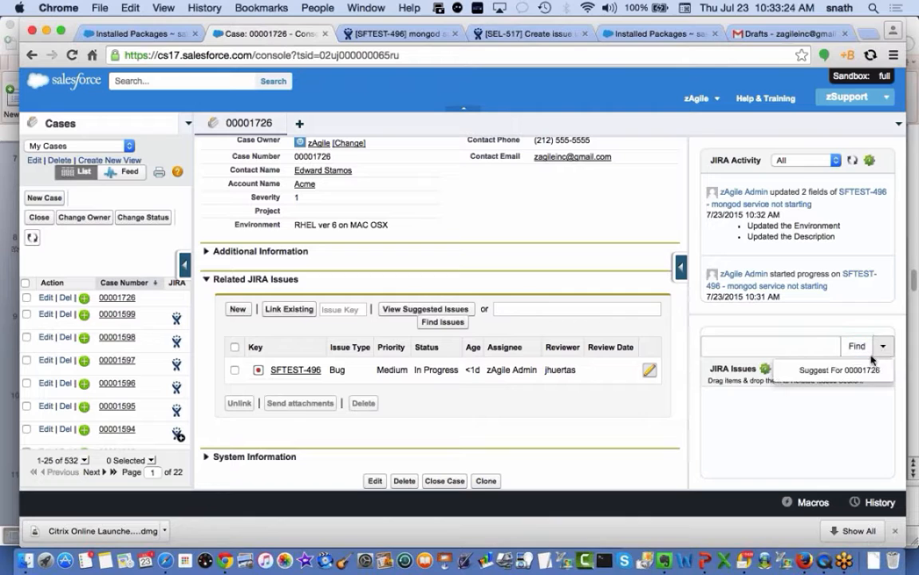
pyautogui.click(854, 371)
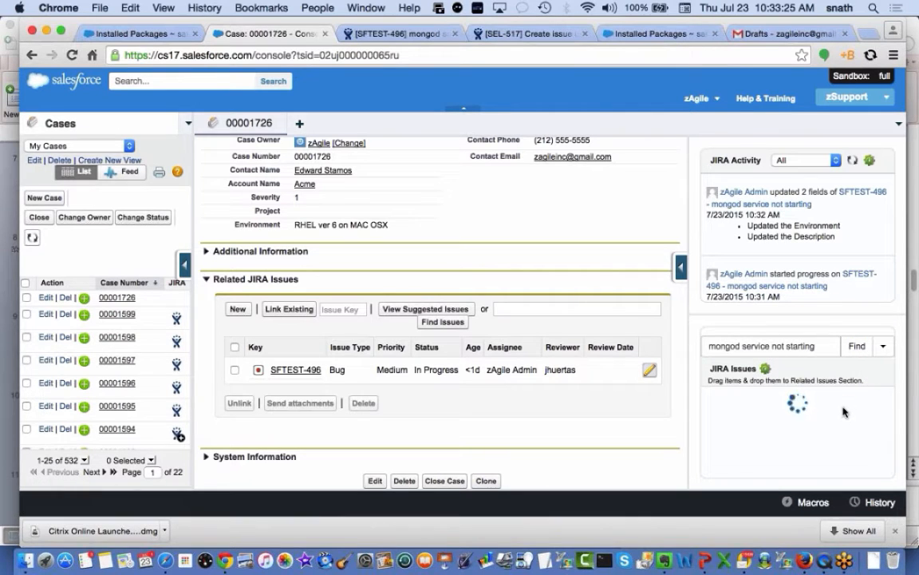
# Link SFTEST-417 to the case's Related JIRA Issues and open its details in the console
pyautogui.scroll(-3, 810, 427)
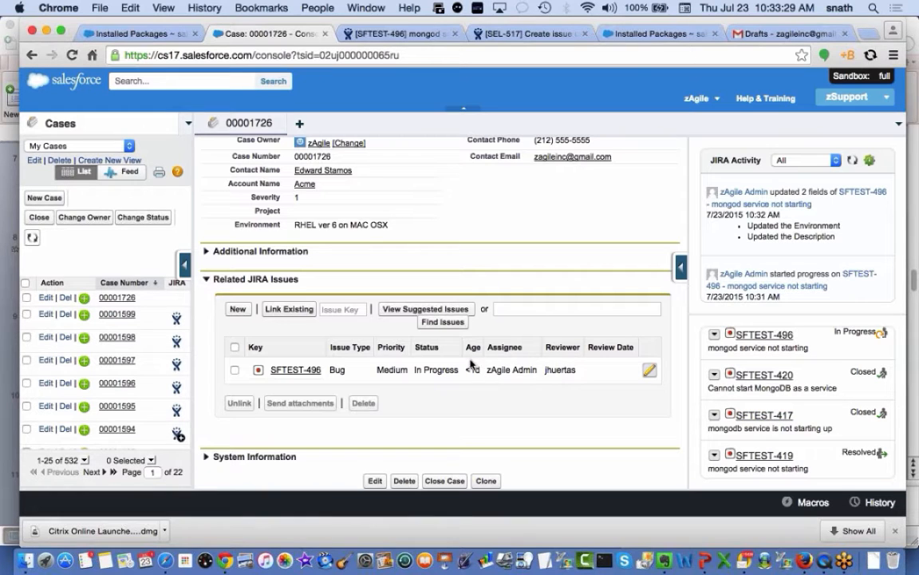
pyautogui.moveTo(766, 415); pyautogui.dragTo(468, 354)
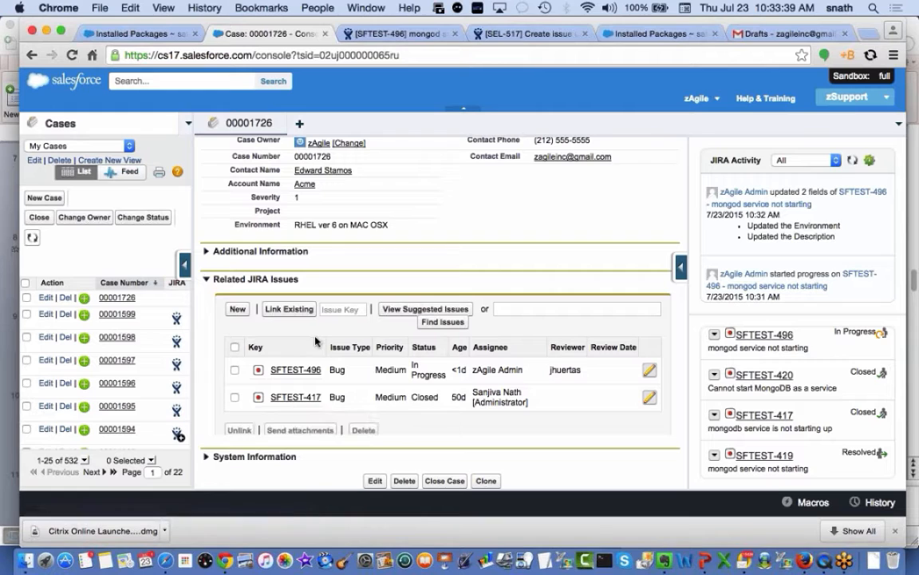
pyautogui.click(297, 397)
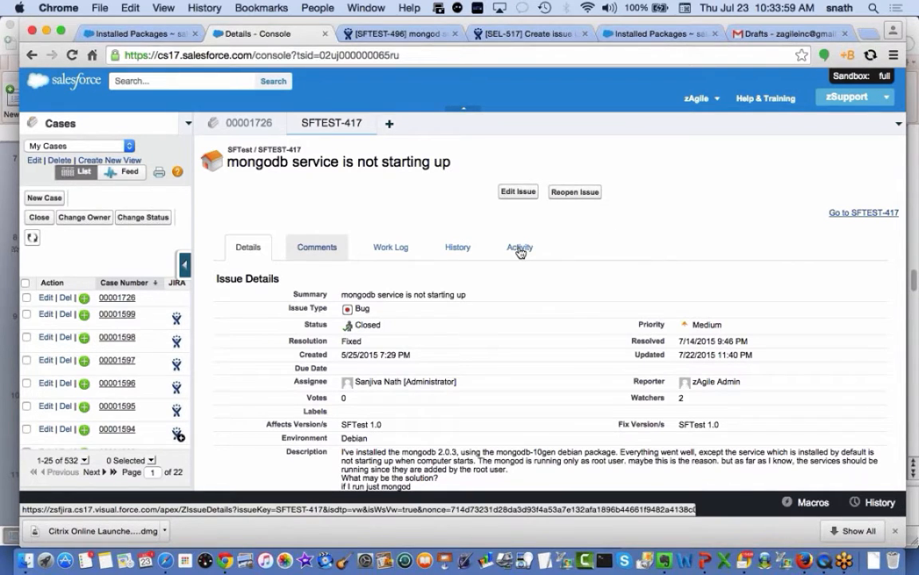
pyautogui.click(247, 246)
pyautogui.scroll(-2, 452, 381)
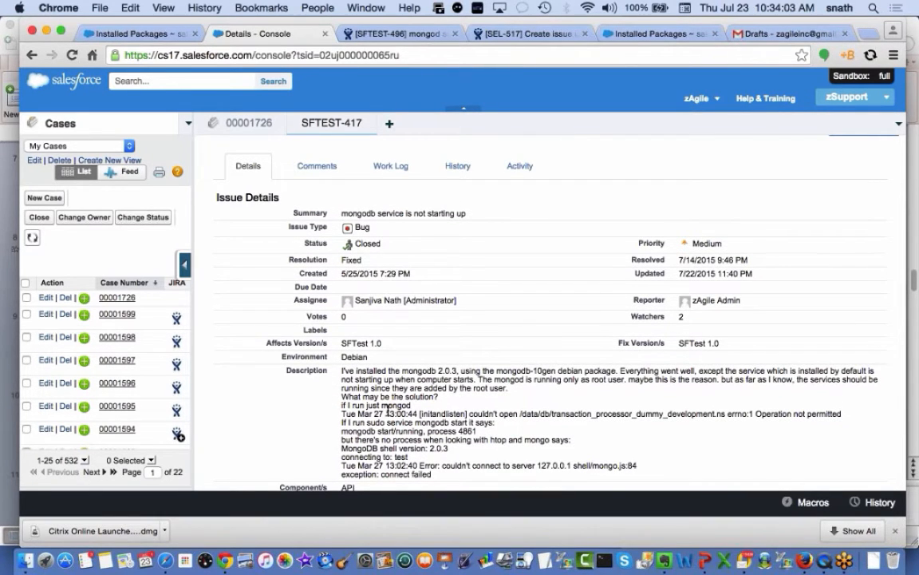
pyautogui.scroll(-2, 350, 369)
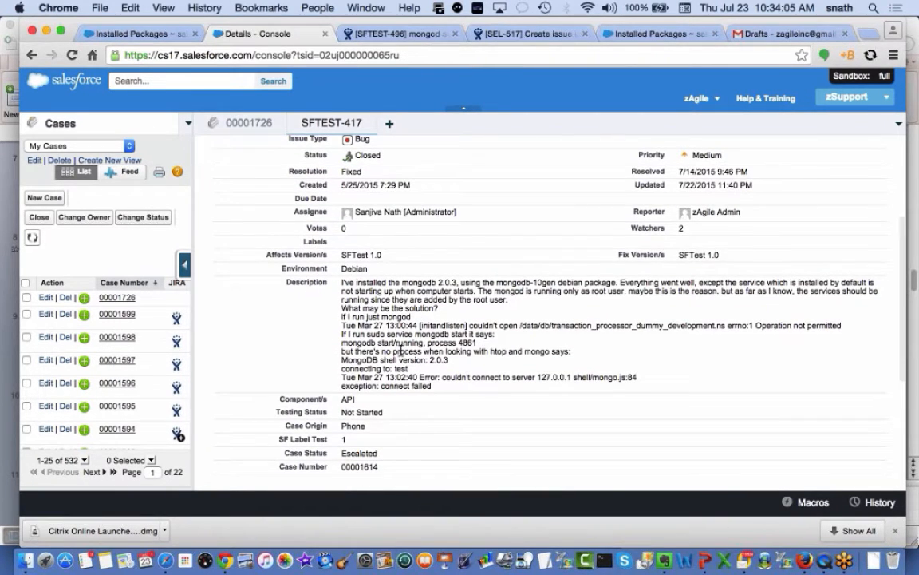
pyautogui.scroll(1, 375, 383)
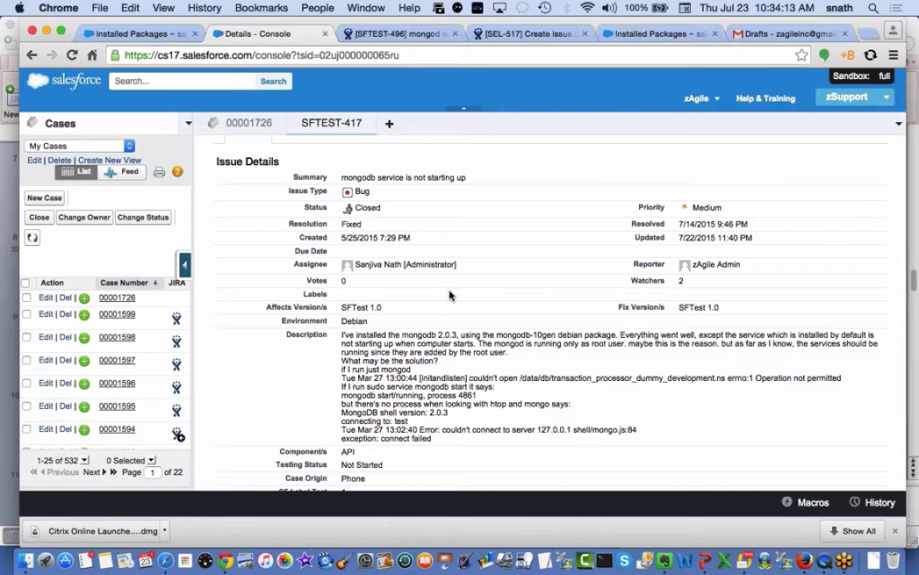
pyautogui.scroll(-3, 449, 295)
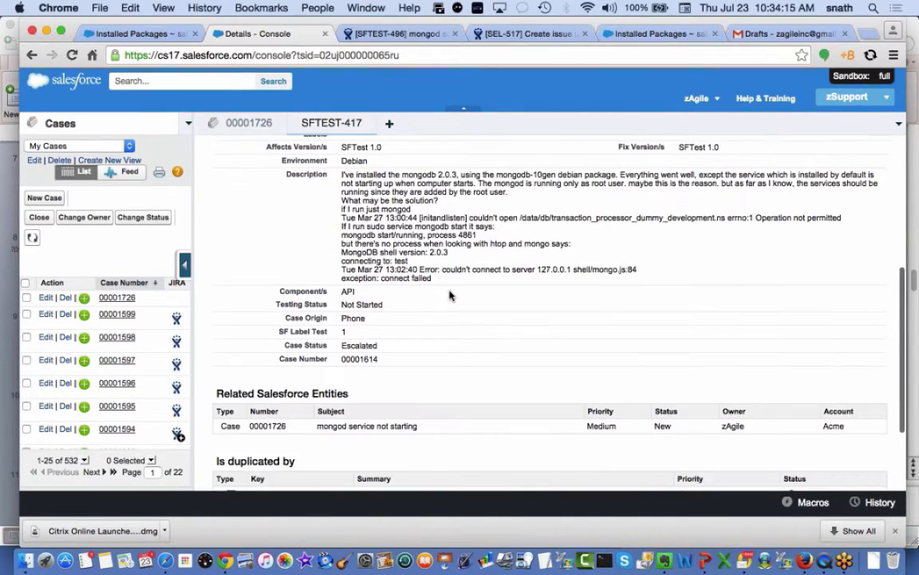
pyautogui.scroll(3, 474, 240)
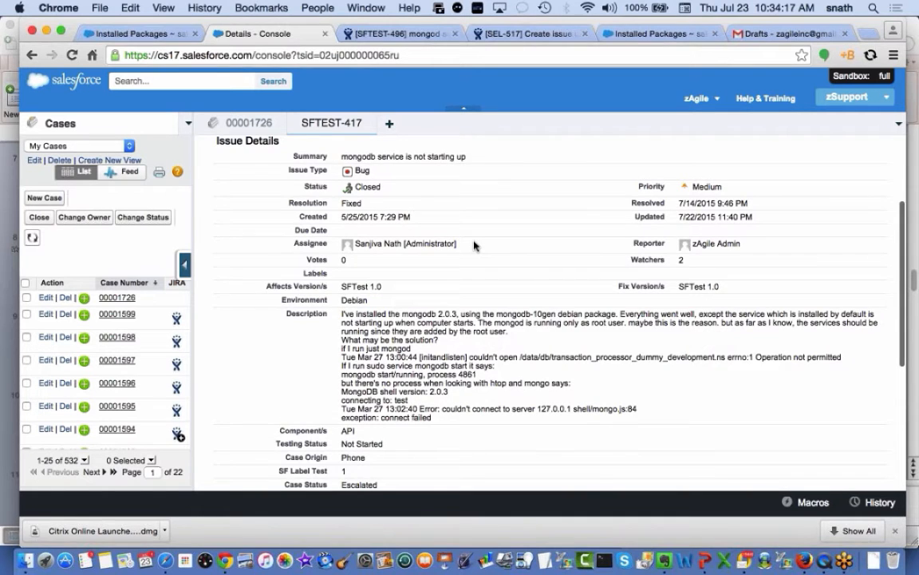
pyautogui.scroll(-3, 474, 245)
pyautogui.scroll(-2, 474, 245)
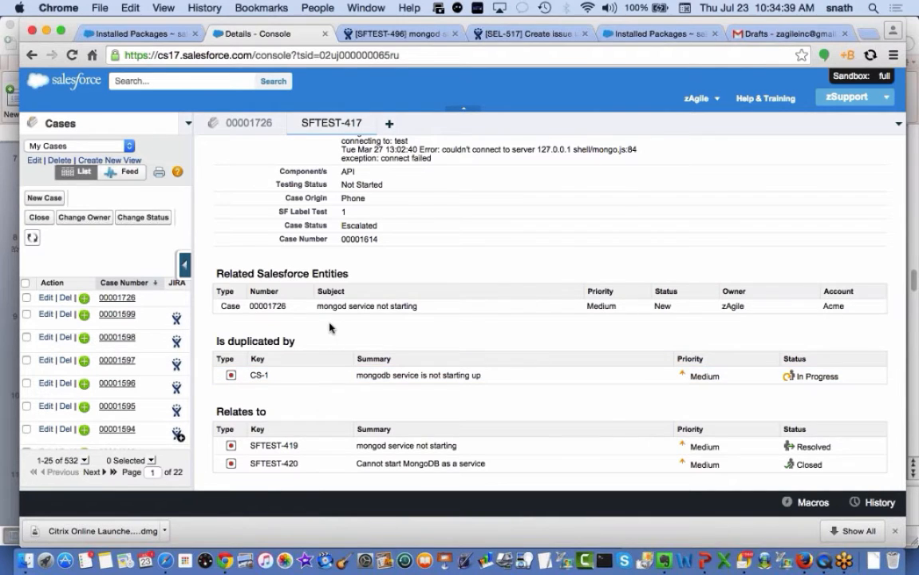
pyautogui.scroll(4, 296, 290)
pyautogui.scroll(-4, 296, 290)
pyautogui.scroll(5, 376, 212)
pyautogui.scroll(-5, 378, 216)
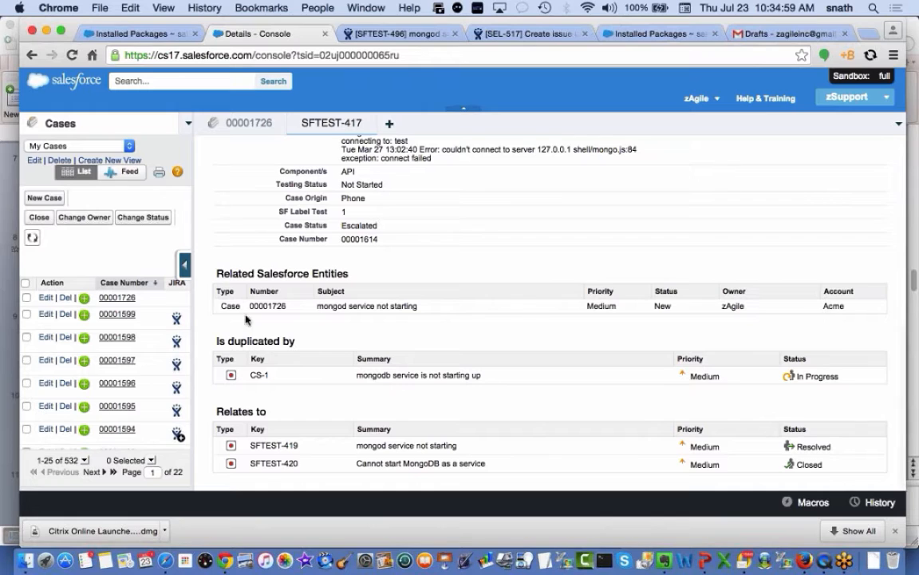
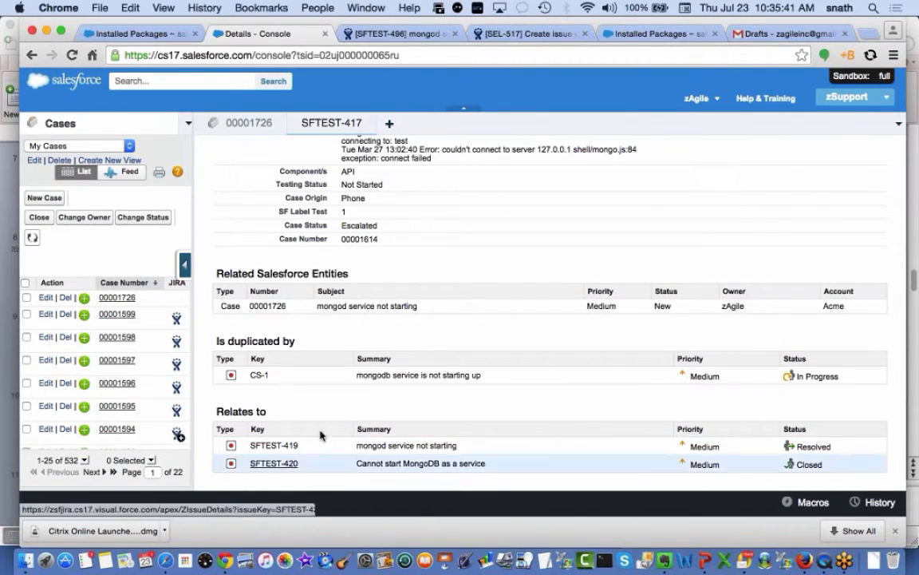
# Close the SFTEST-417 console subtab to get back to case 00001726
pyautogui.scroll(5, 320, 435)
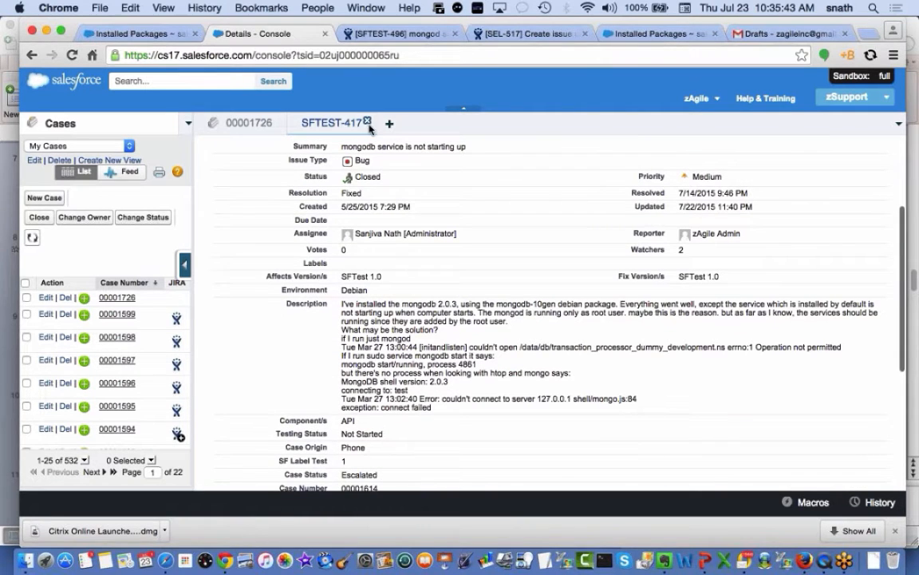
pyautogui.scroll(3, 398, 205)
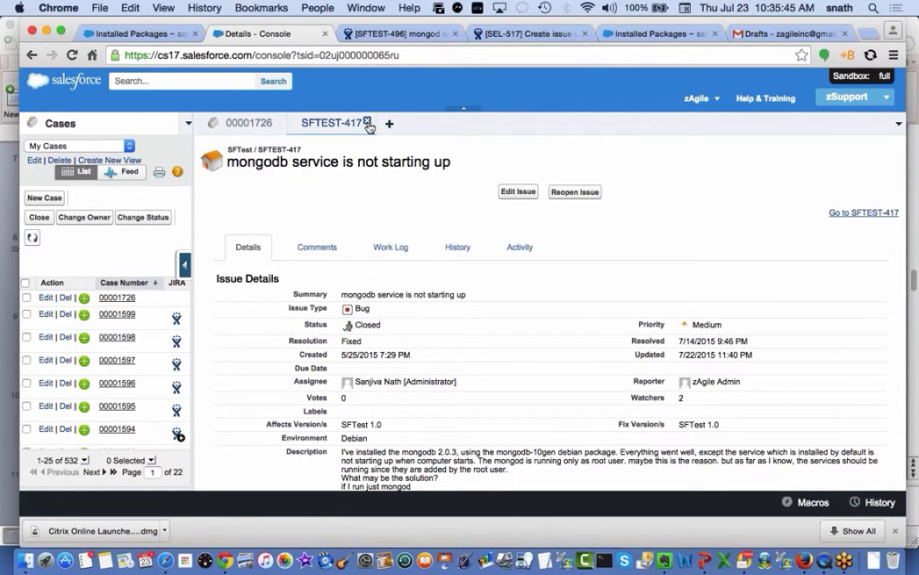
pyautogui.click(333, 116)
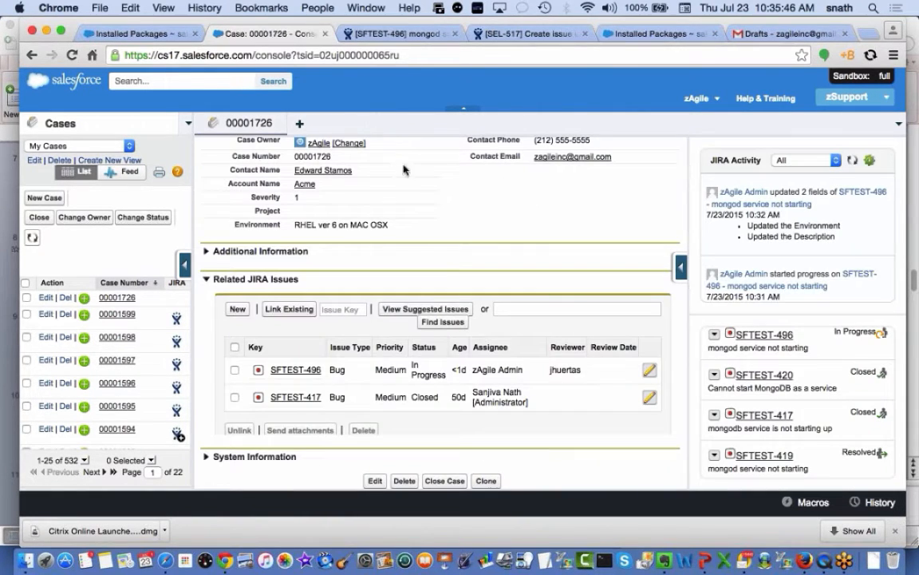
# Open linked issue SFTEST-496 and review its Comments, Work Log, History and Activity tabs
pyautogui.click(288, 372)
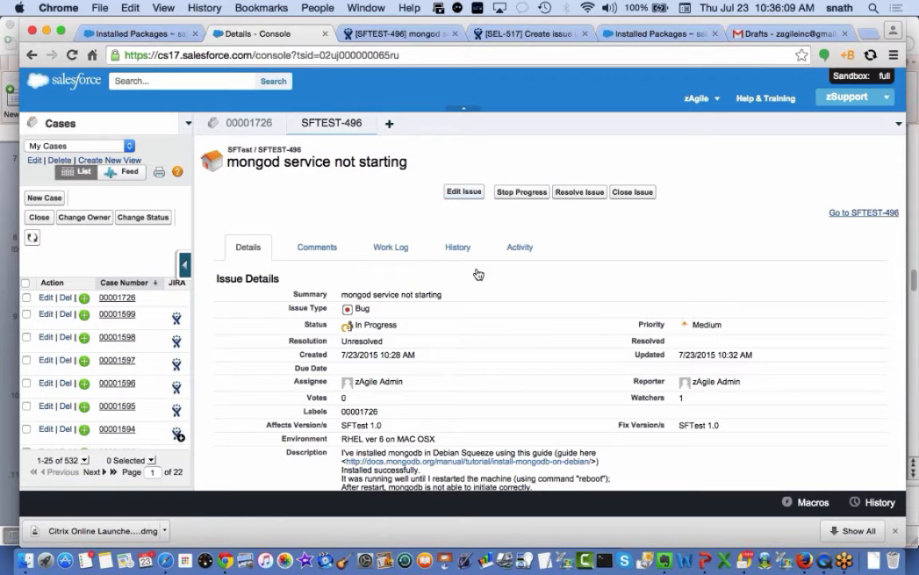
pyautogui.scroll(-3, 525, 345)
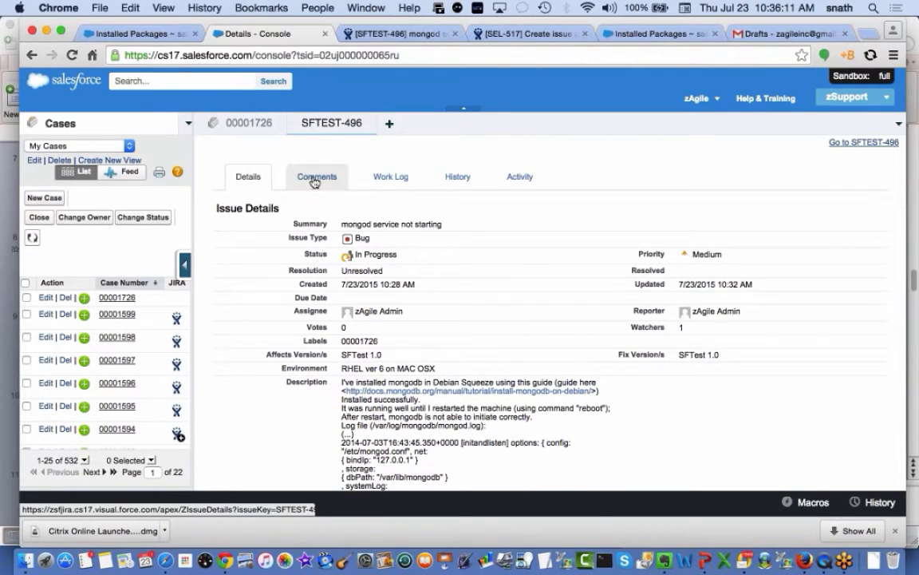
pyautogui.click(311, 177)
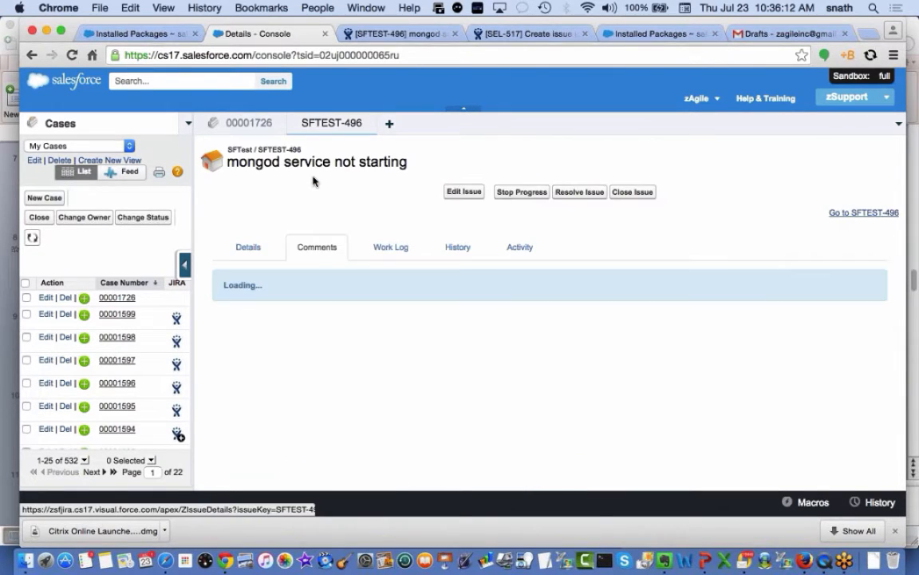
pyautogui.click(381, 253)
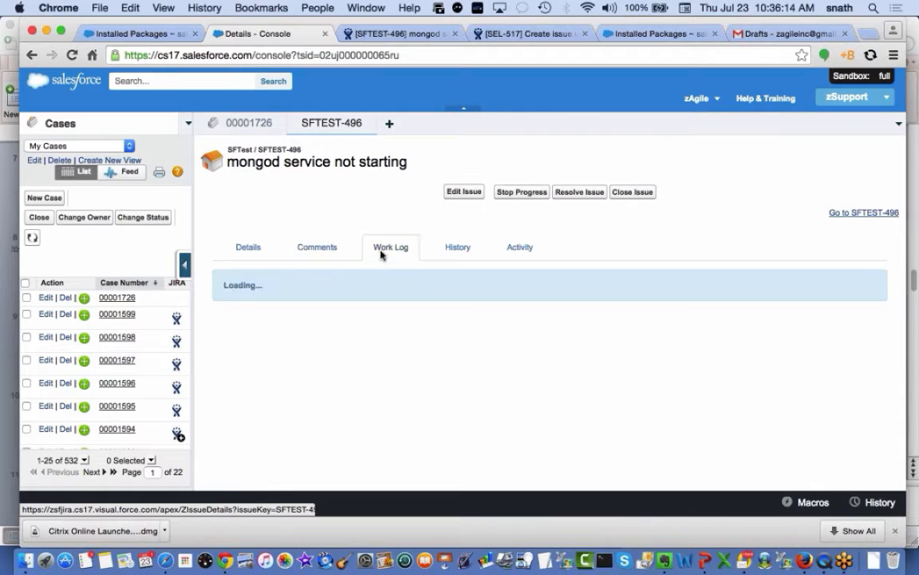
pyautogui.click(456, 250)
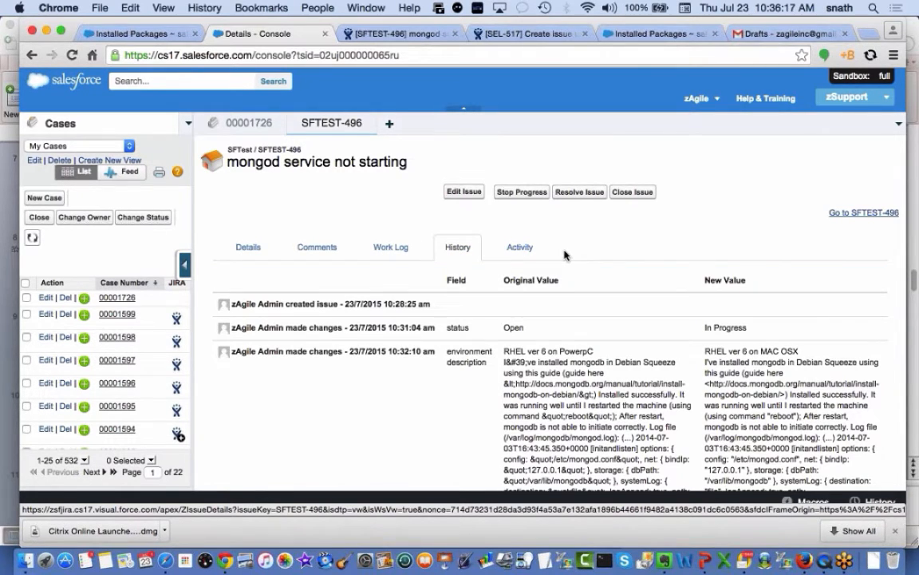
pyautogui.click(529, 249)
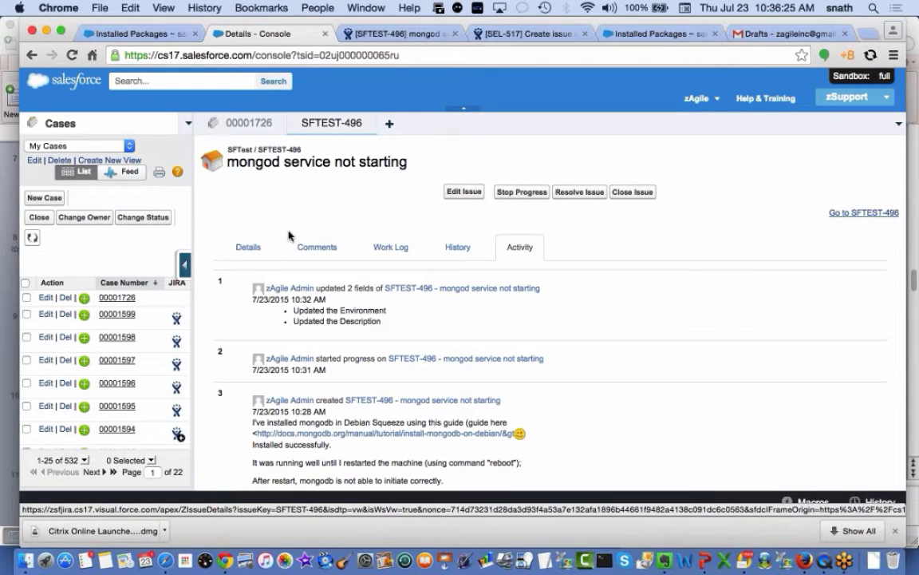
# Look through SFTEST-496's edit form, cancel without saving, close it, and open SFTEST-417
pyautogui.click(456, 192)
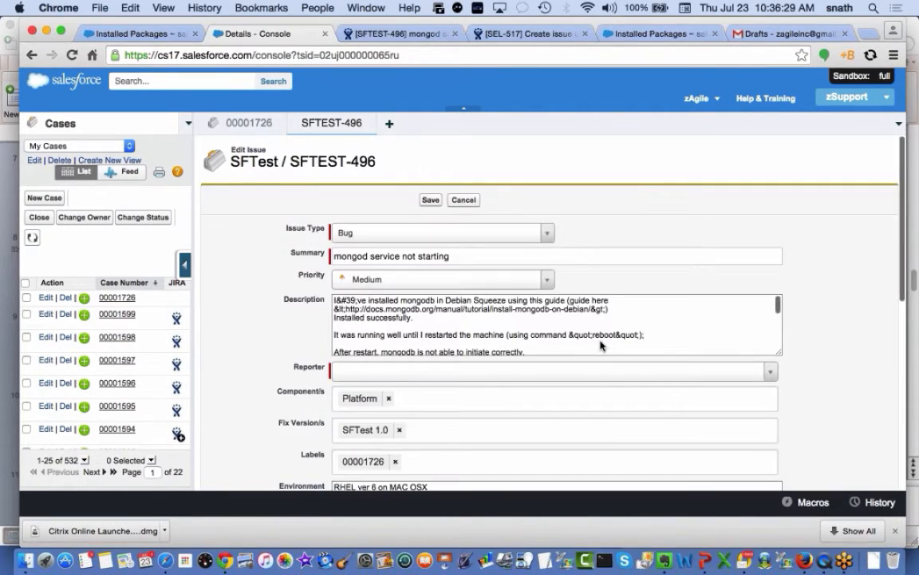
pyautogui.scroll(-3, 601, 345)
pyautogui.scroll(-10, 813, 372)
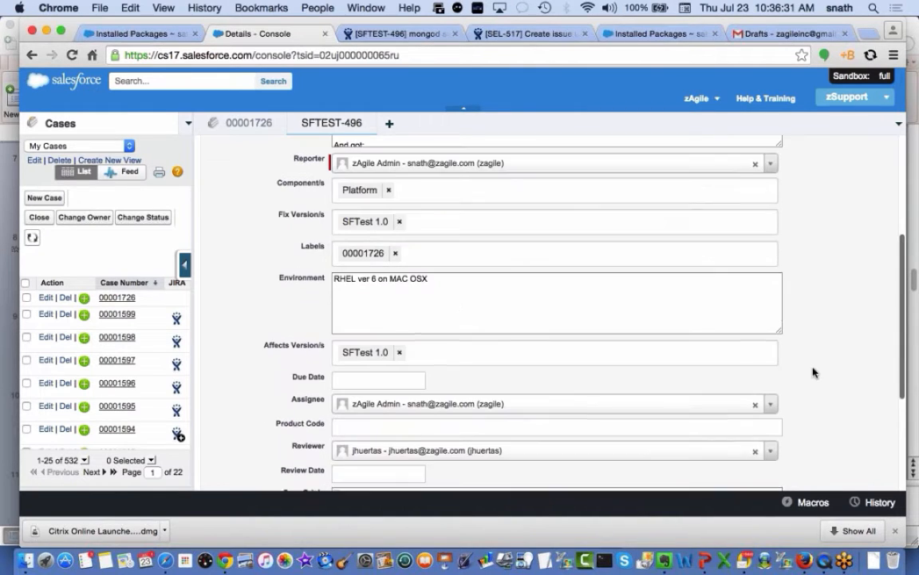
pyautogui.scroll(-1, 813, 372)
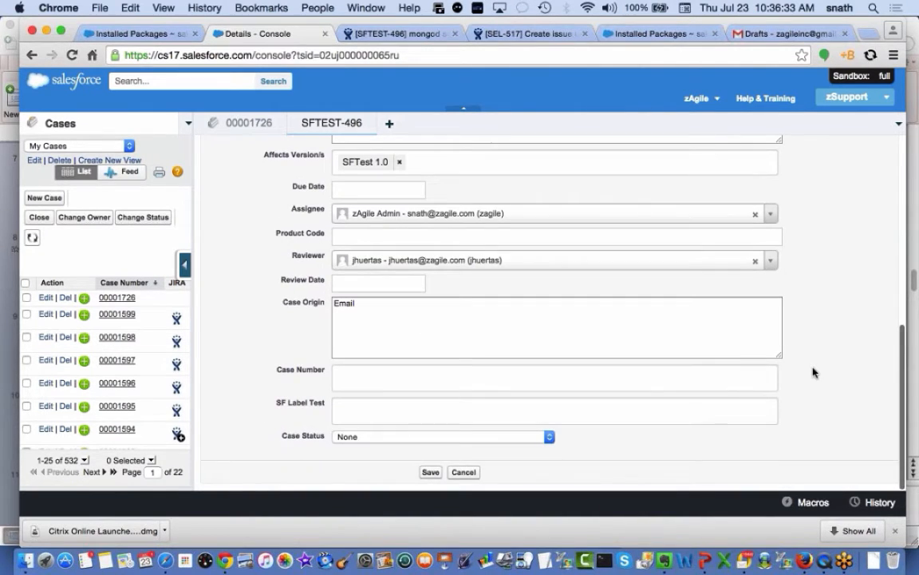
pyautogui.scroll(8, 814, 372)
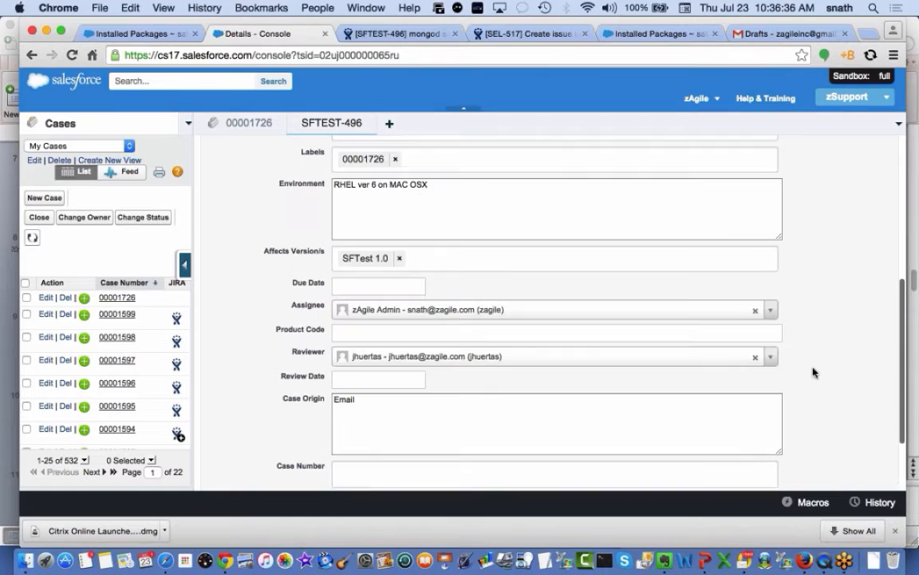
pyautogui.scroll(-10, 814, 372)
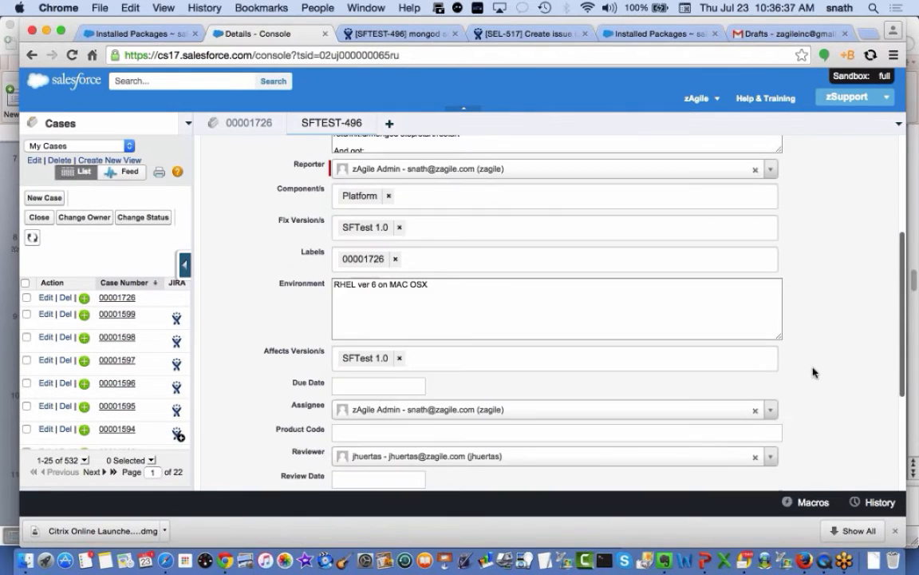
pyautogui.click(463, 473)
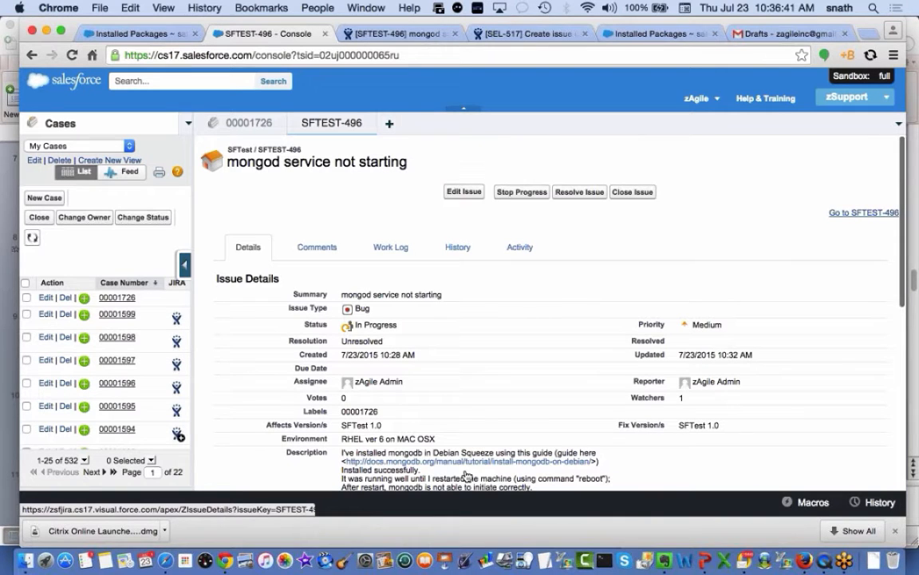
pyautogui.click(369, 123)
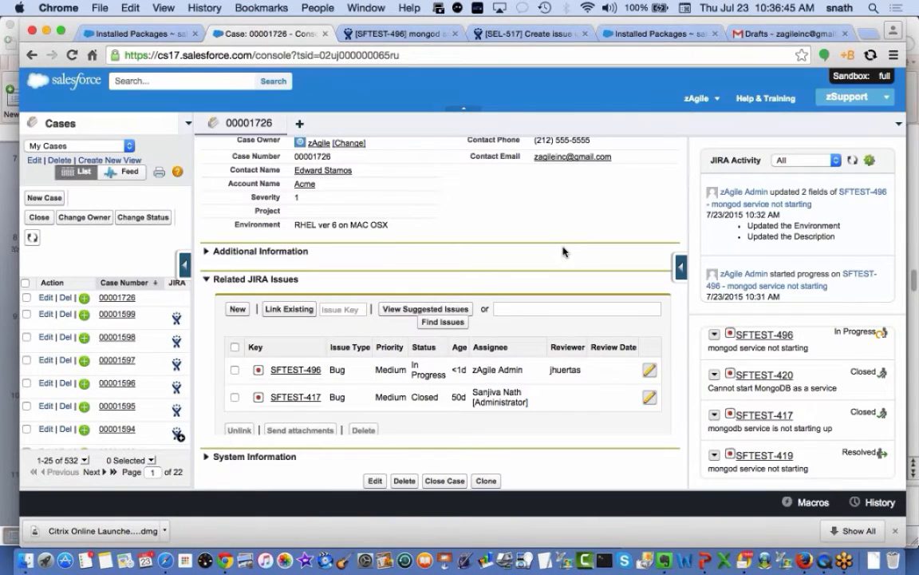
pyautogui.click(305, 399)
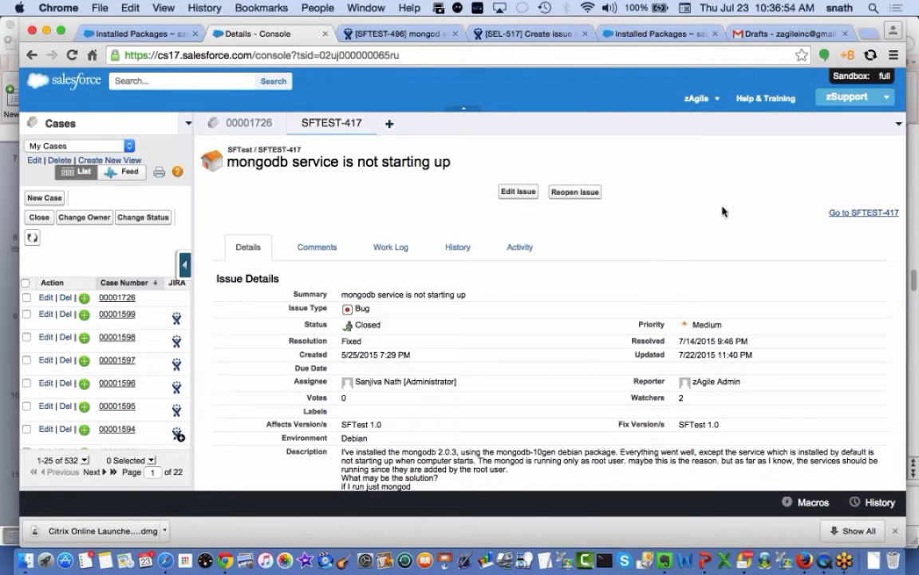
# Open SFTEST-417 in JIRA and find case 00001726 under Salesforce Properties
pyautogui.click(851, 214)
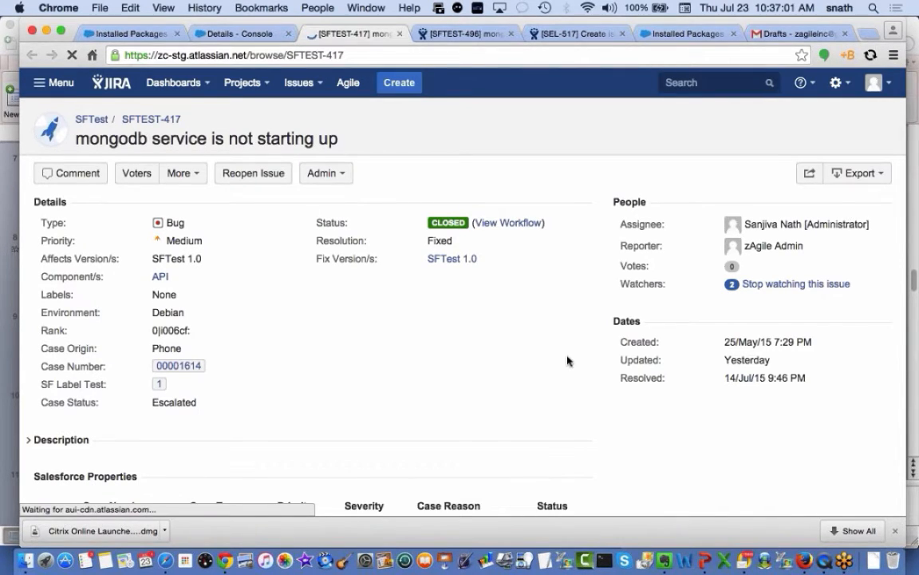
pyautogui.scroll(-5, 567, 361)
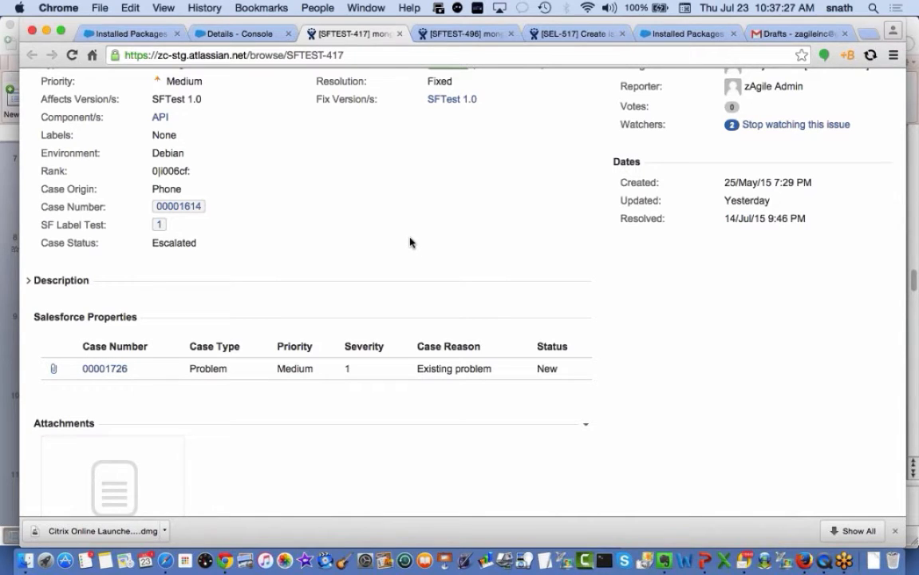
pyautogui.scroll(3, 410, 242)
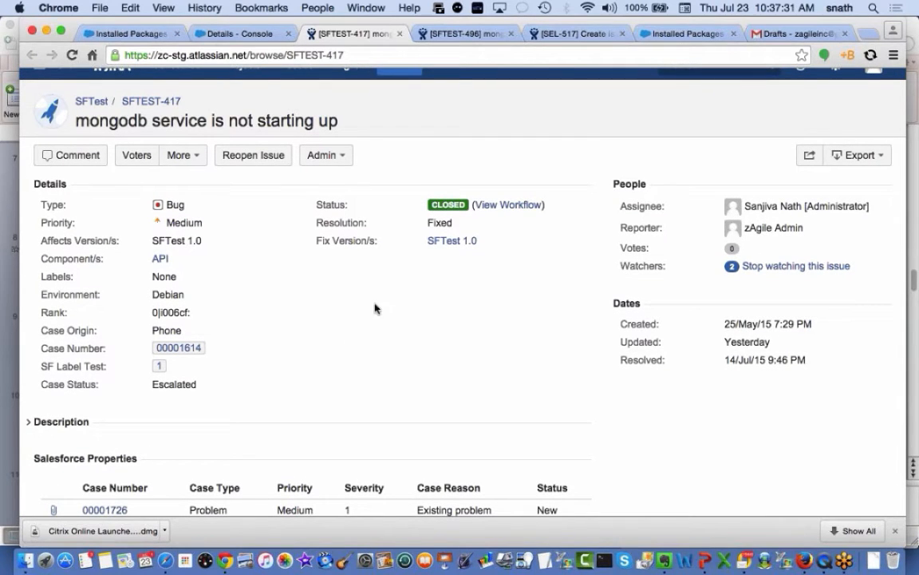
pyautogui.scroll(-2, 416, 391)
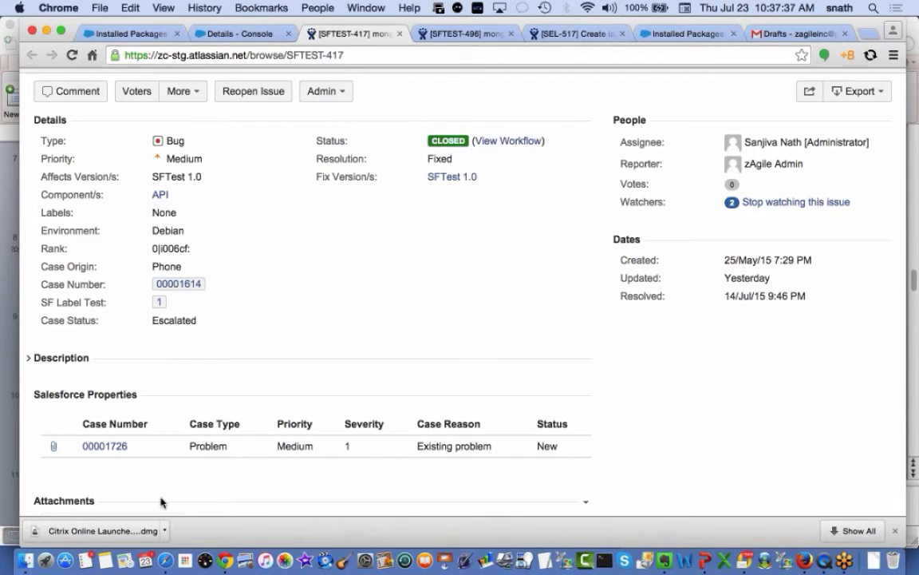
# Return to the Salesforce console, close the SFTEST-417 subtab, and click into the Issue Key box
pyautogui.click(245, 33)
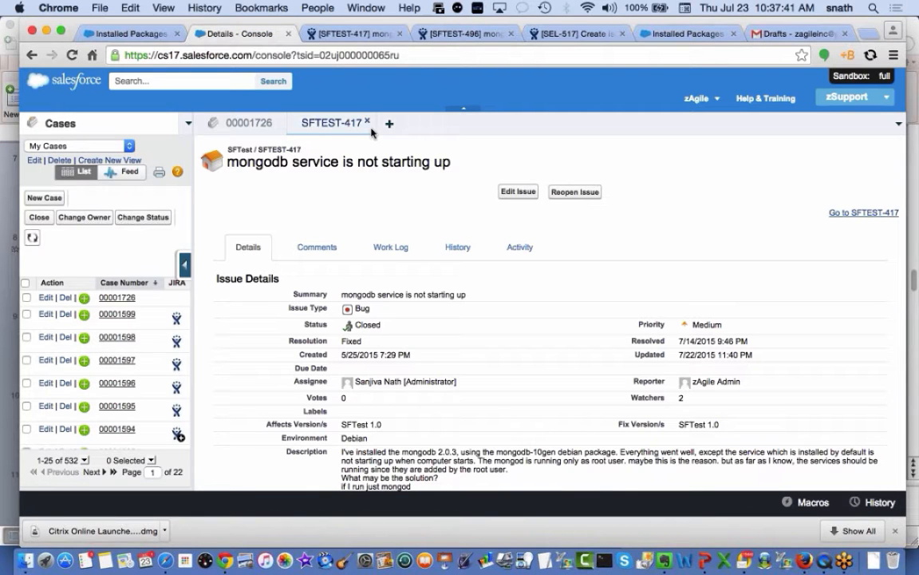
pyautogui.click(367, 123)
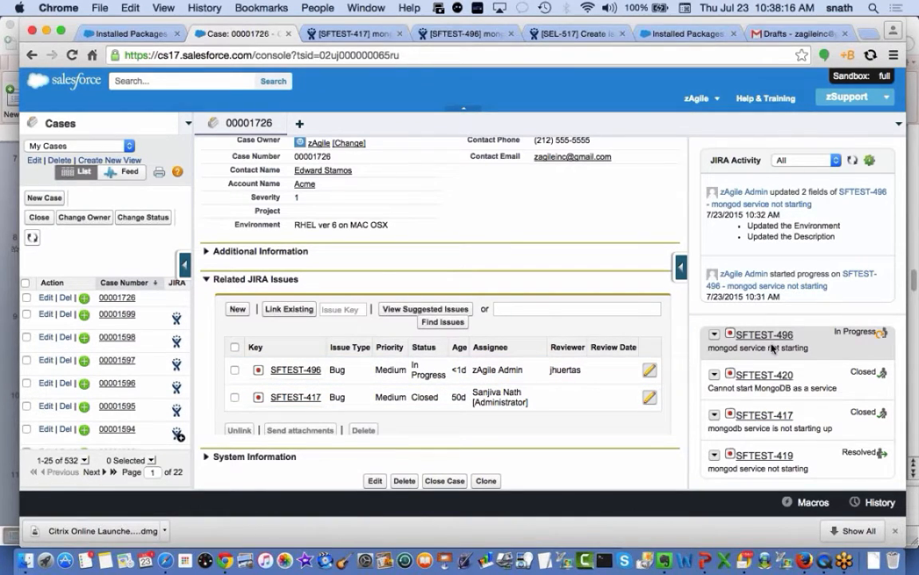
pyautogui.click(335, 309)
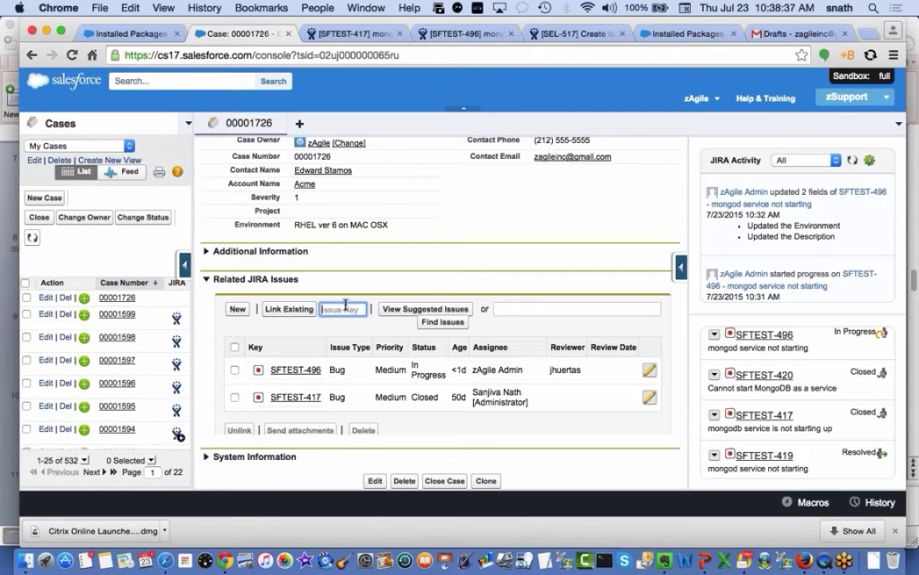
pyautogui.scroll(2, 344, 305)
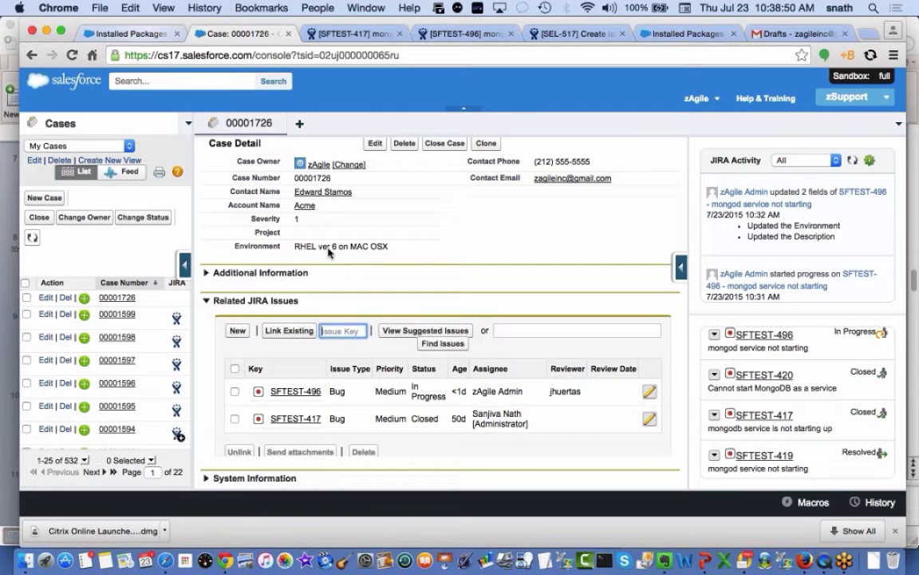
# From installed packages, reach zAgileConnect's 'Select Case-related properties to send to JIRA' settings
pyautogui.click(127, 34)
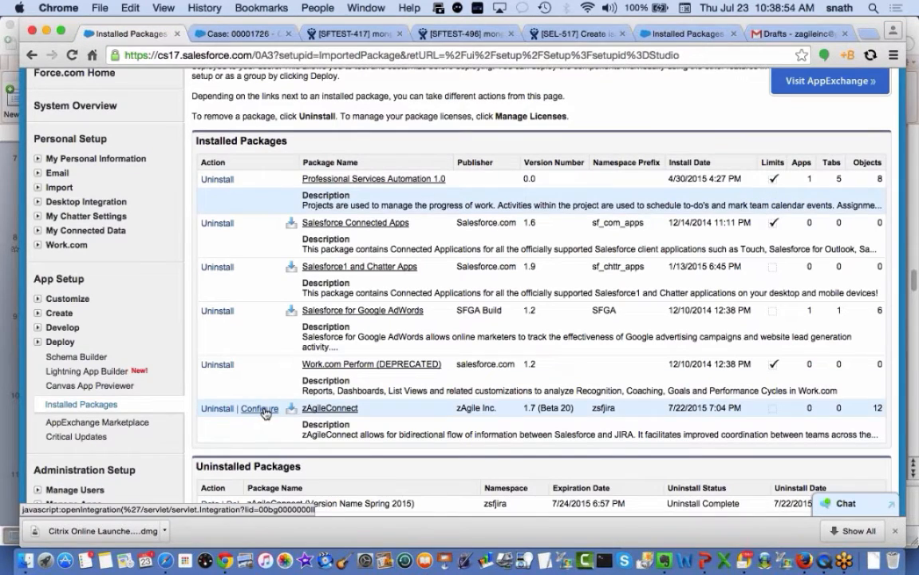
pyautogui.click(261, 409)
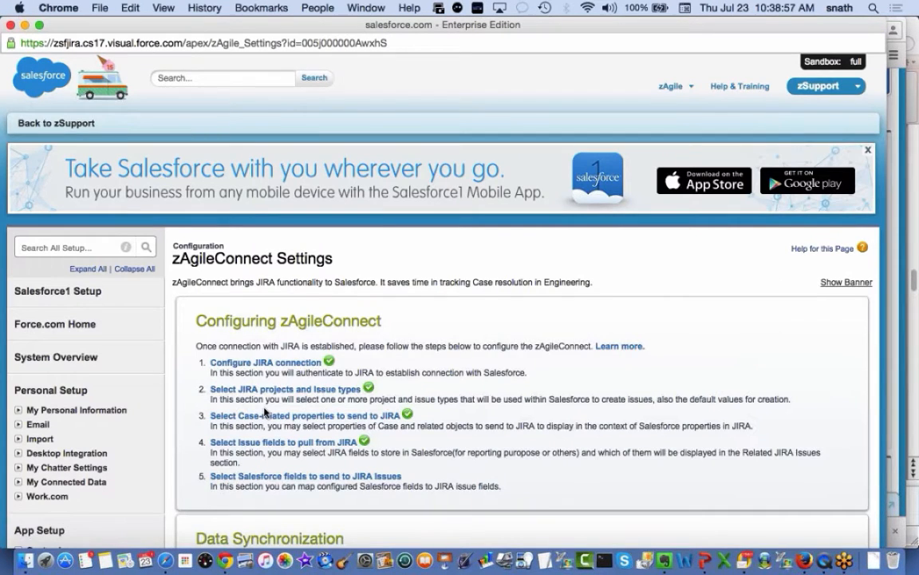
pyautogui.scroll(-4, 264, 412)
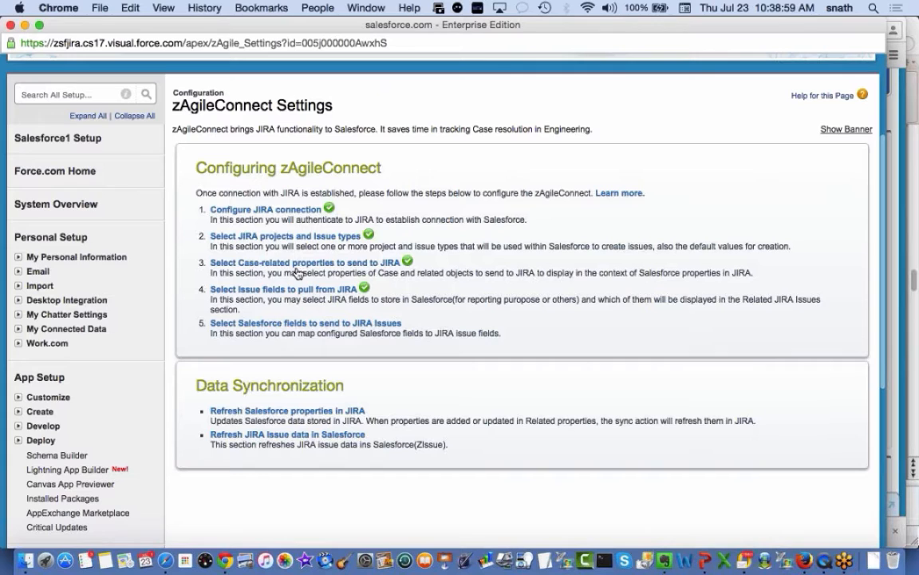
pyautogui.click(284, 264)
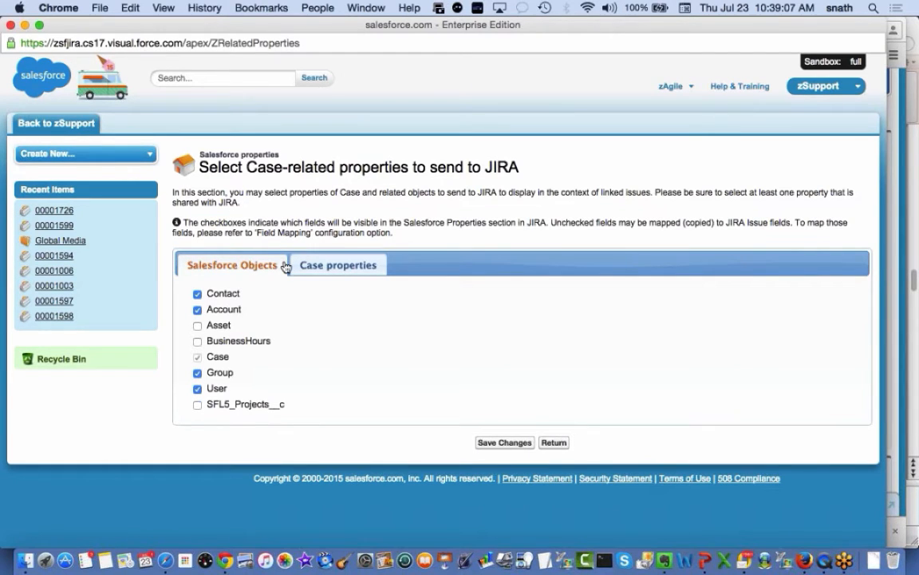
# Display the Case properties currently shared with JIRA
pyautogui.click(349, 267)
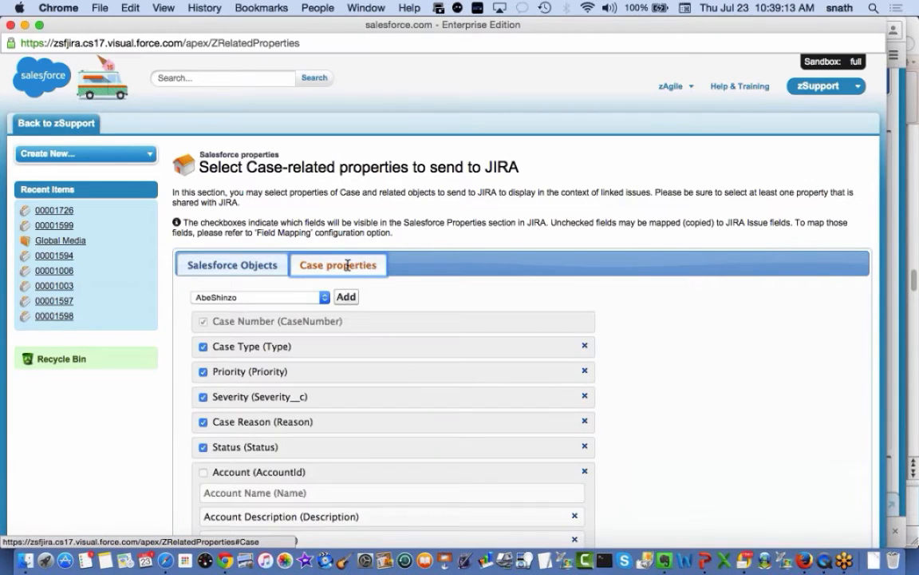
pyautogui.scroll(-5, 745, 378)
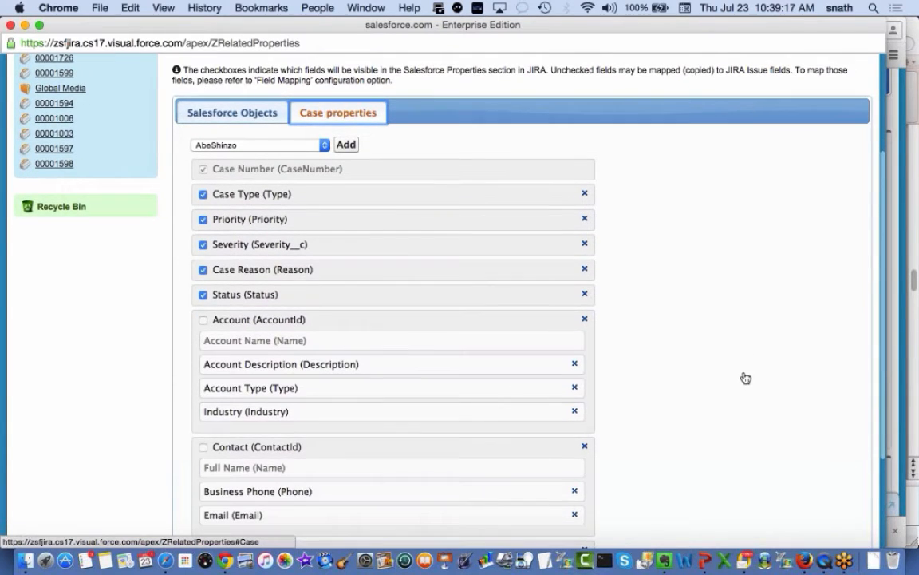
pyautogui.scroll(-2, 745, 378)
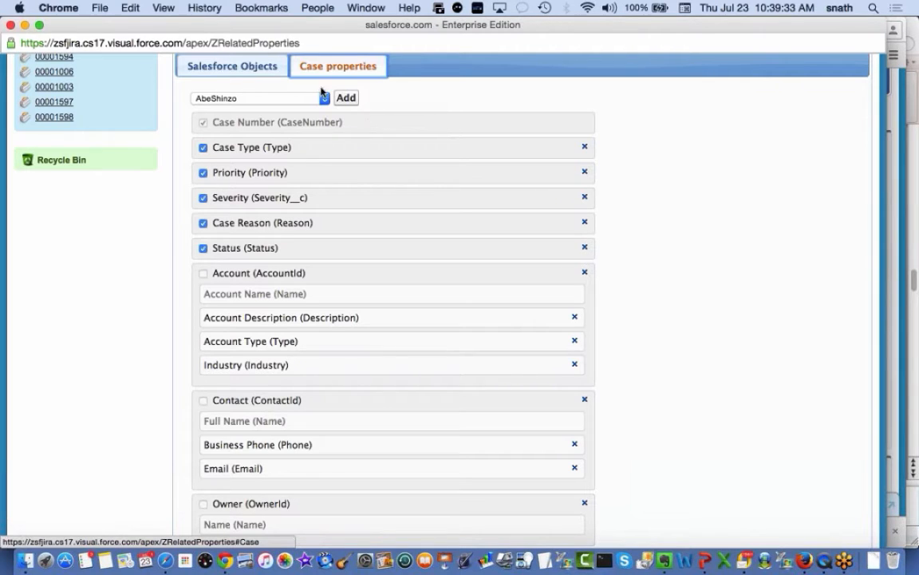
# Browse the available Account and Contact fields without adding any
pyautogui.click(291, 93)
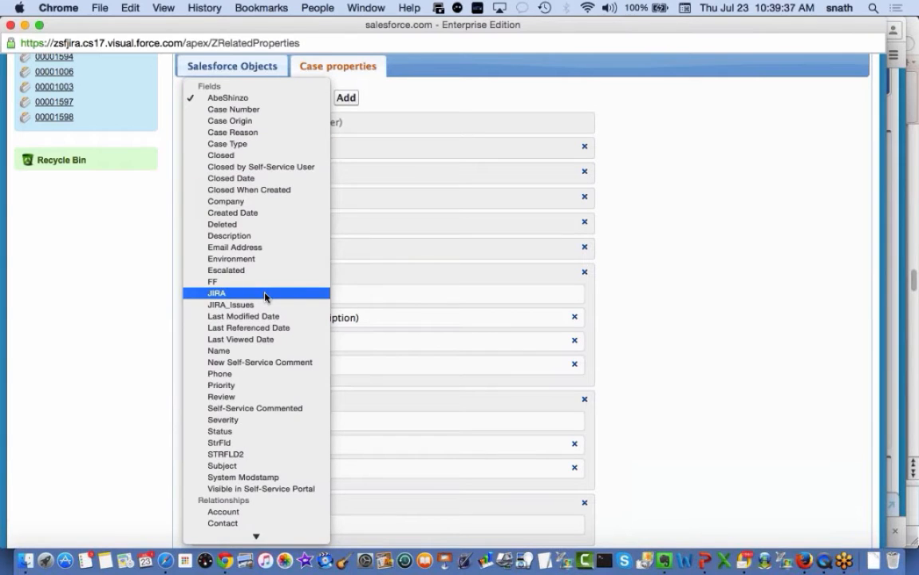
pyautogui.scroll(-3, 265, 297)
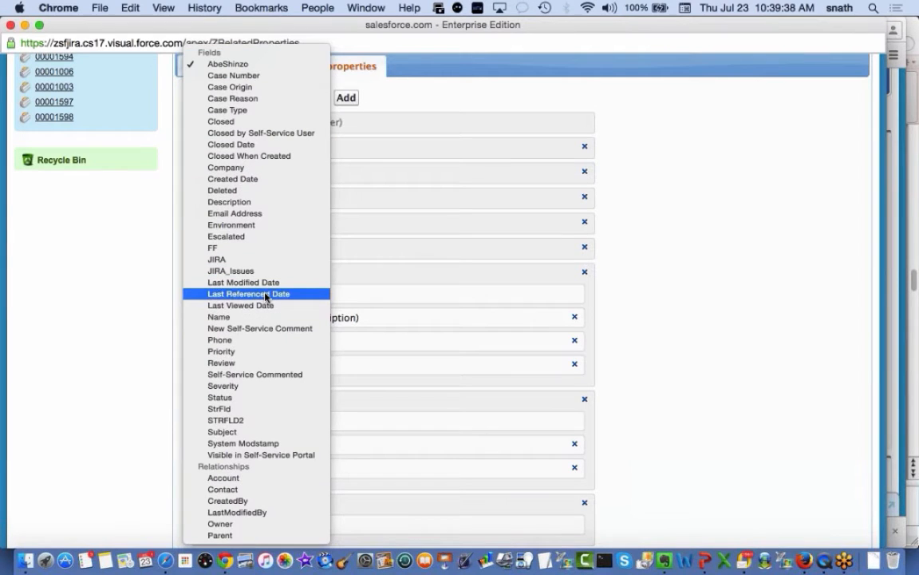
pyautogui.click(261, 482)
pyautogui.click(375, 98)
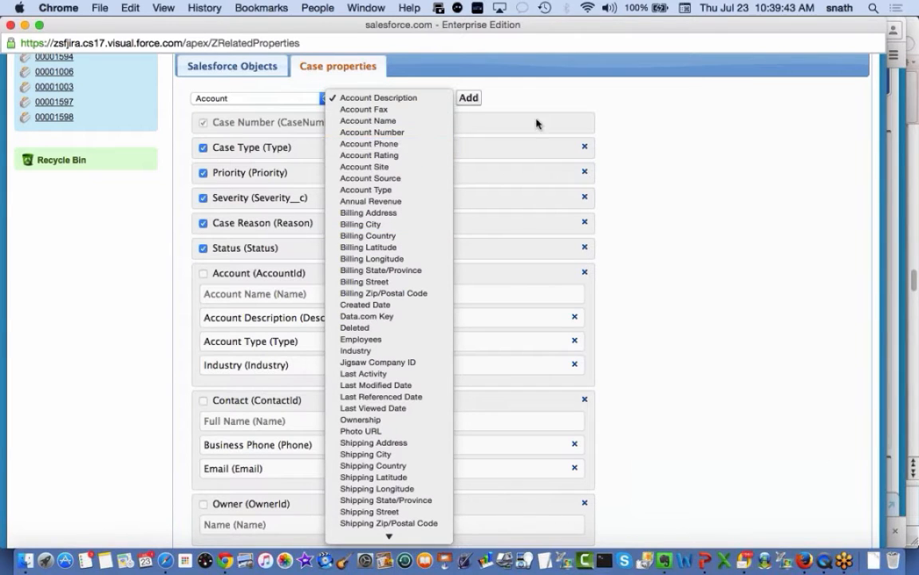
pyautogui.click(477, 84)
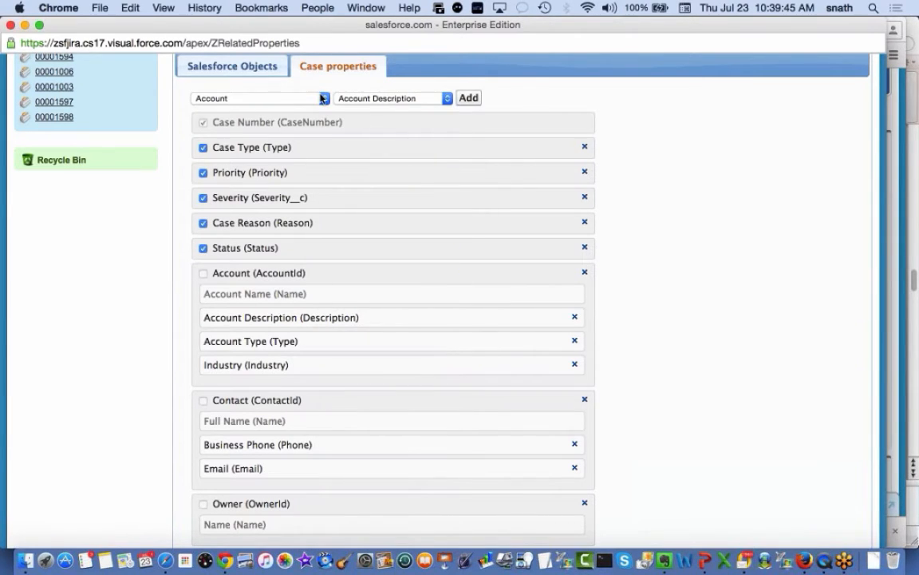
pyautogui.click(322, 98)
pyautogui.click(308, 109)
pyautogui.click(432, 100)
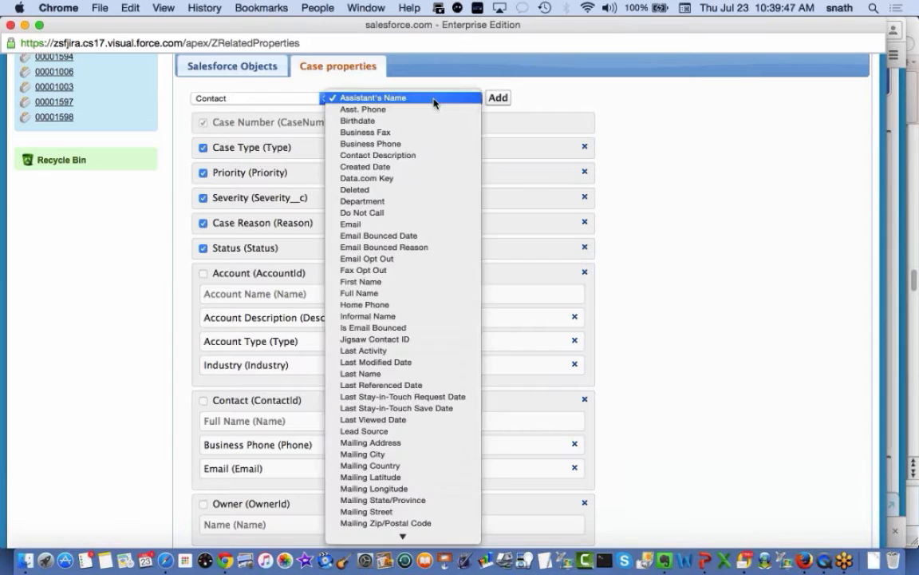
pyautogui.click(688, 173)
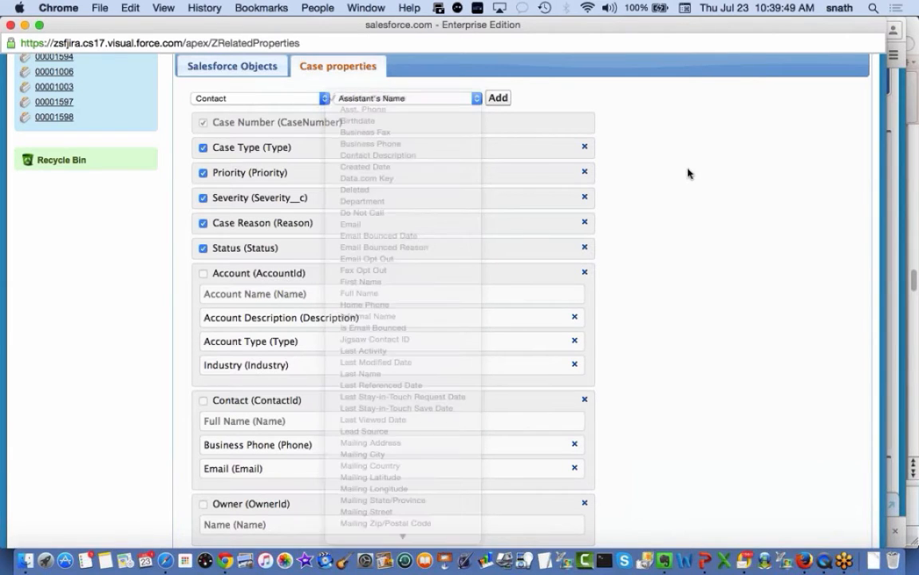
# Scroll through the properties page and return to the main zAgile settings
pyautogui.scroll(-1, 691, 281)
pyautogui.scroll(-2, 691, 281)
pyautogui.scroll(2, 691, 281)
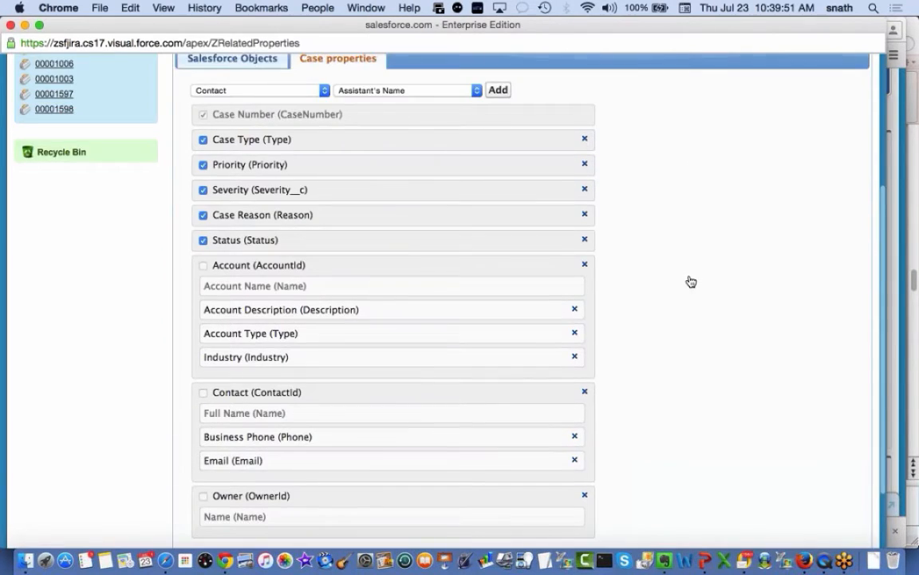
pyautogui.scroll(-1, 692, 281)
pyautogui.scroll(-2, 691, 281)
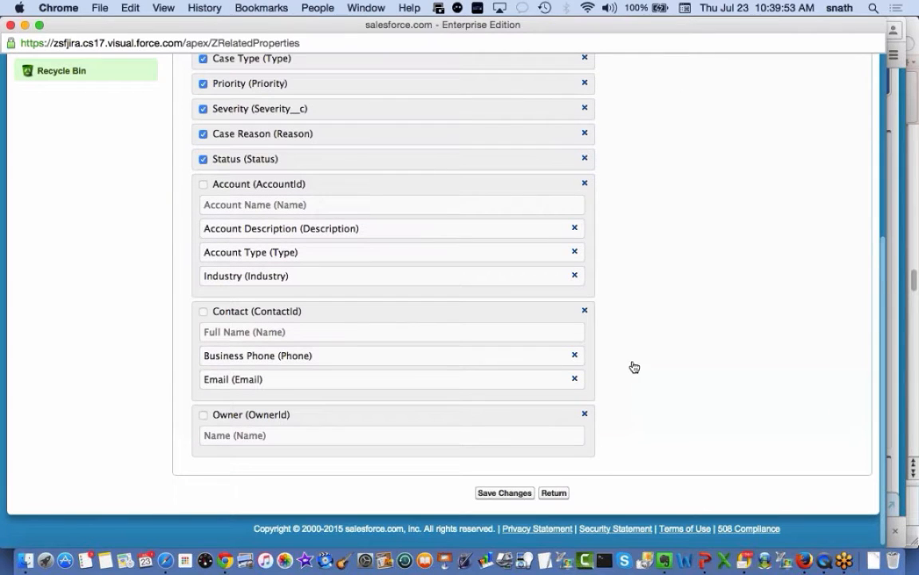
pyautogui.click(560, 493)
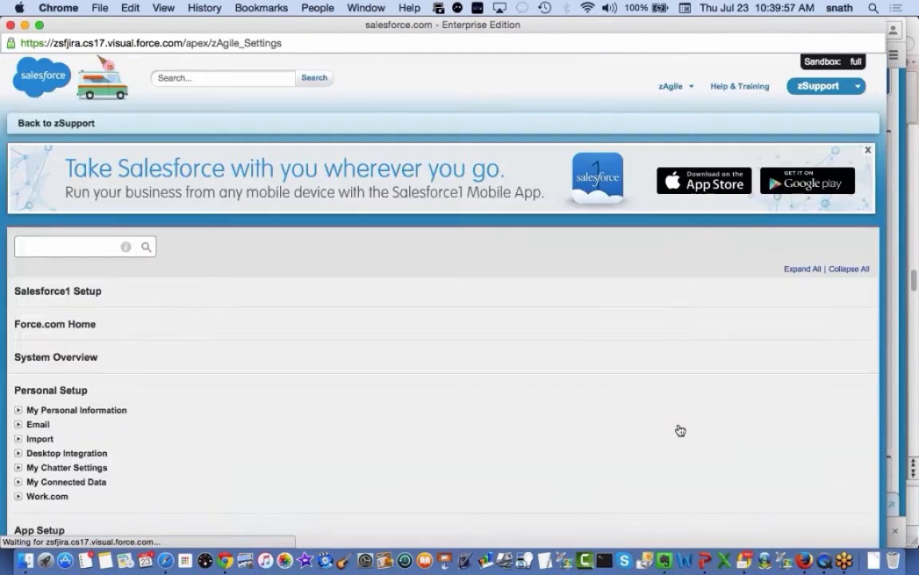
pyautogui.scroll(-5, 678, 424)
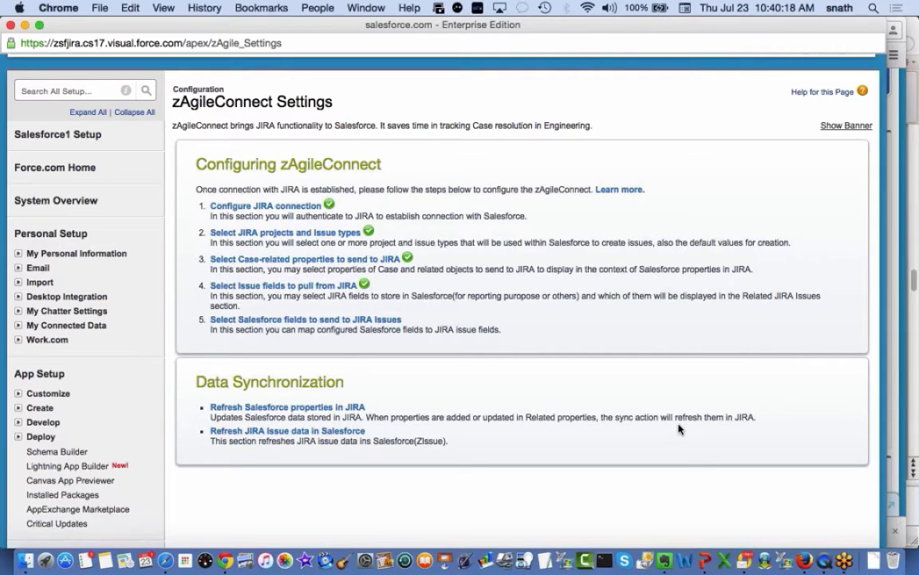
pyautogui.click(334, 287)
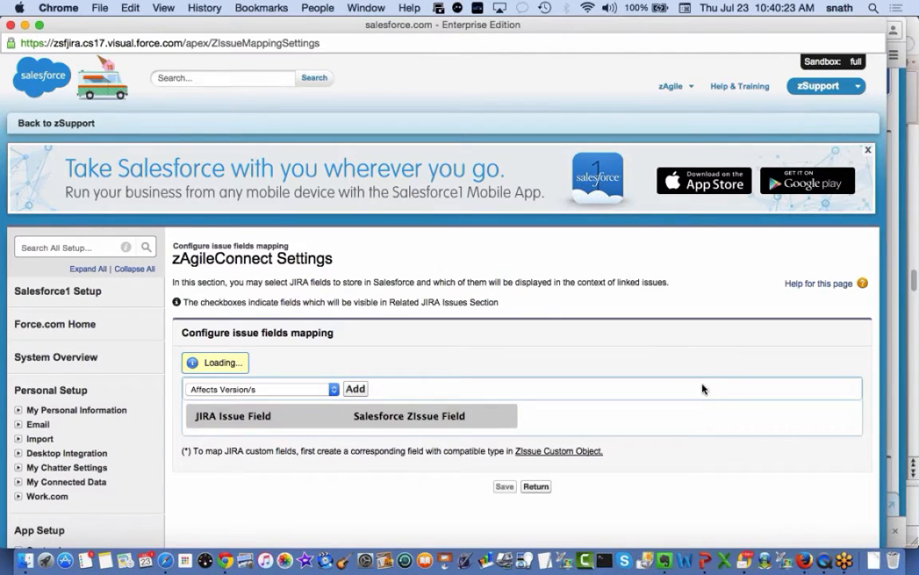
pyautogui.scroll(-3, 691, 370)
pyautogui.scroll(-3, 691, 370)
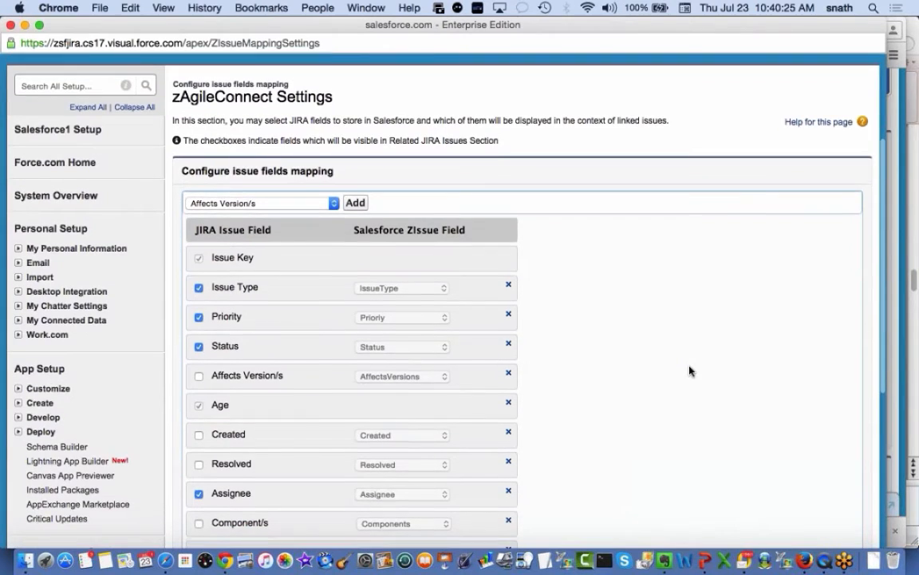
pyautogui.scroll(-2, 691, 370)
pyautogui.scroll(-1, 691, 370)
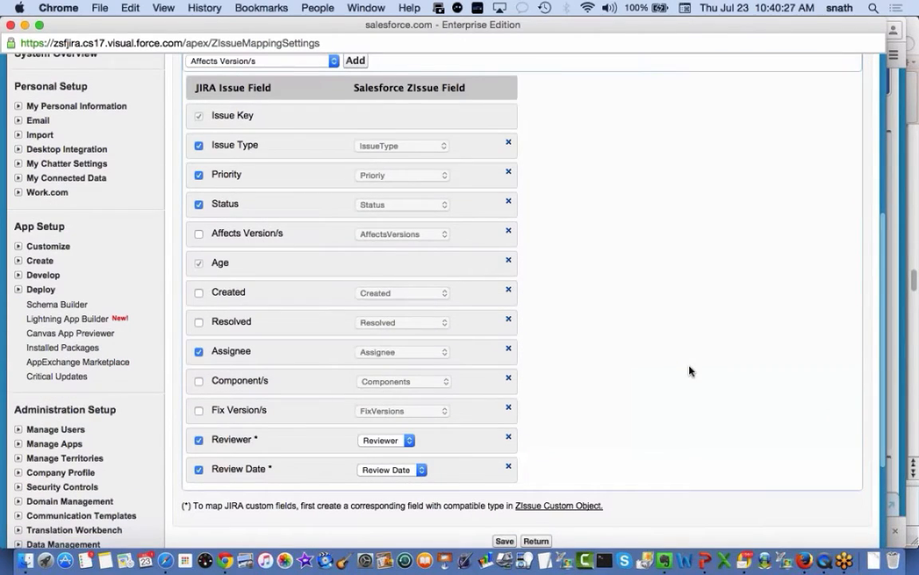
pyautogui.click(332, 63)
pyautogui.scroll(-3, 270, 359)
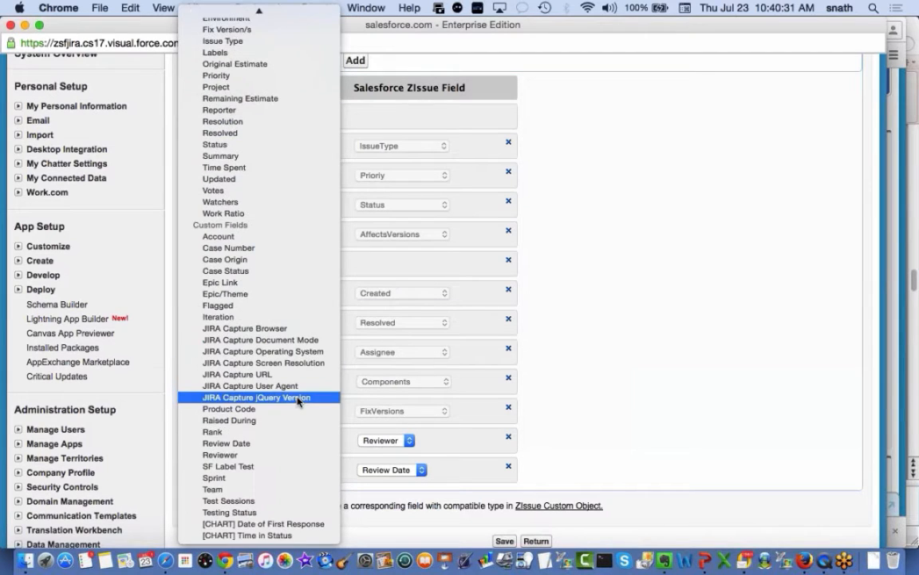
pyautogui.click(640, 321)
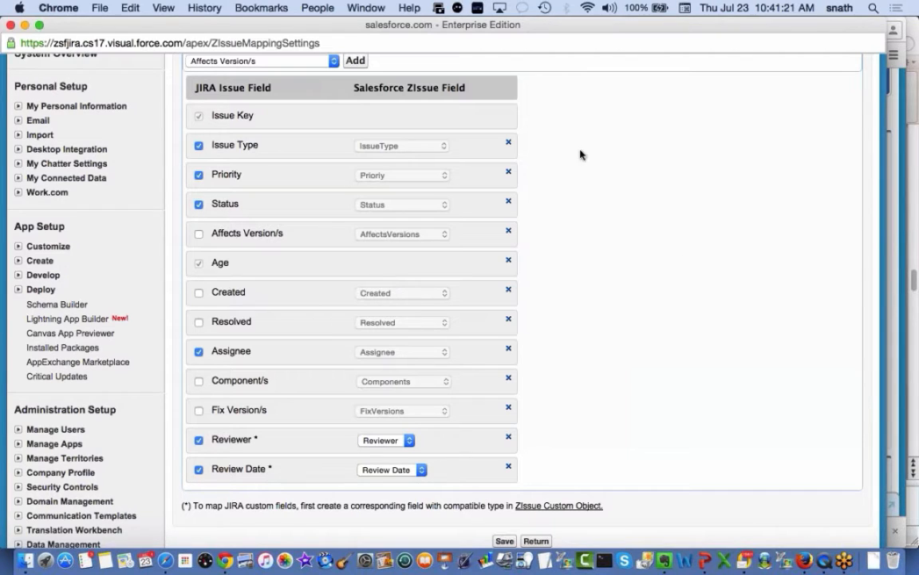
pyautogui.scroll(-3, 669, 376)
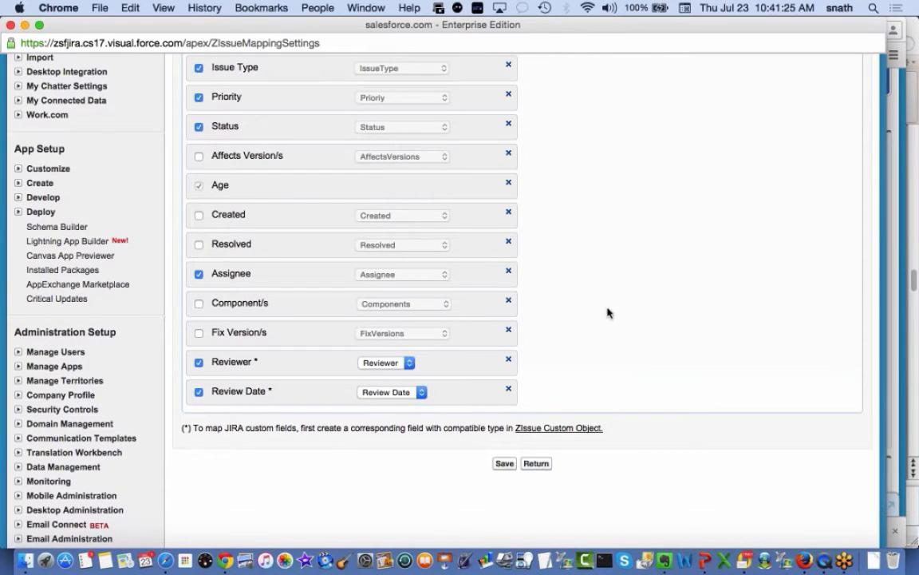
pyautogui.scroll(2, 615, 297)
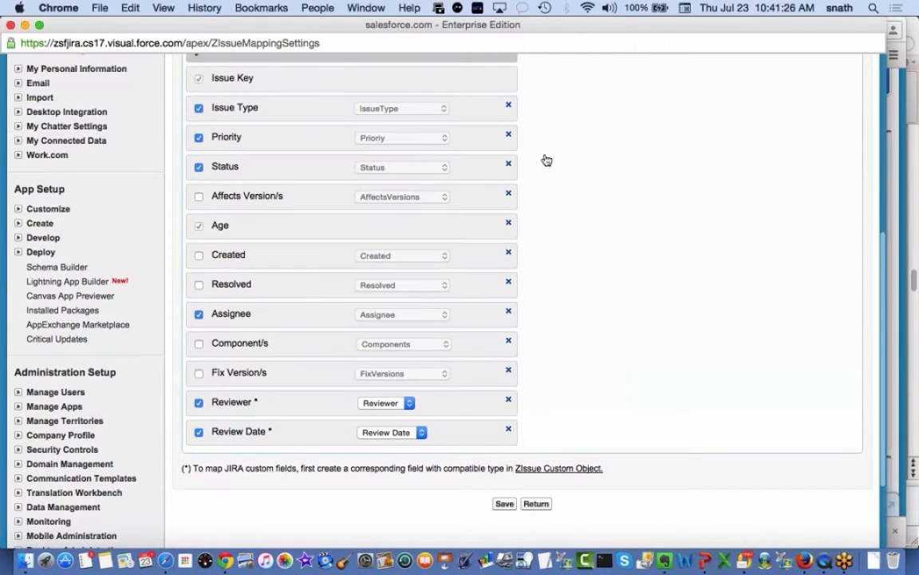
pyautogui.click(539, 505)
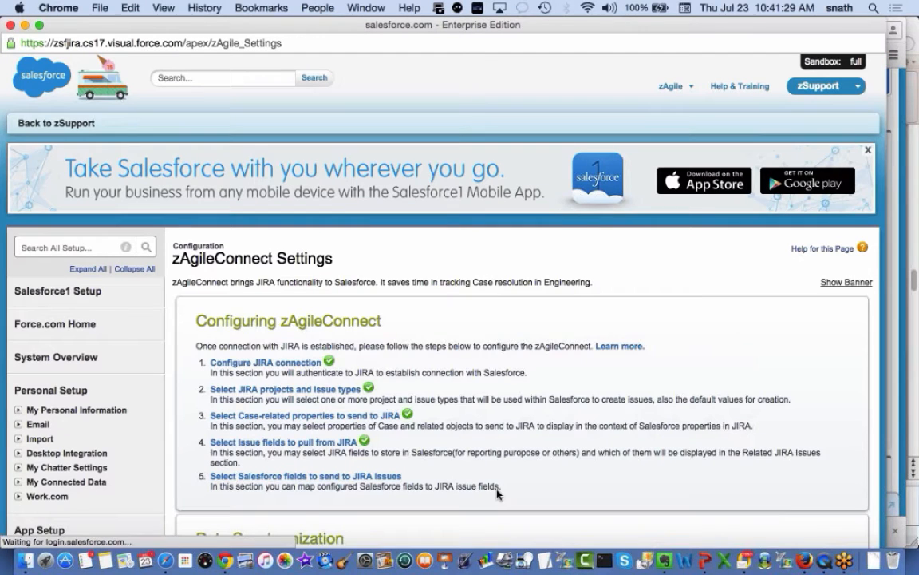
# Close the setup popup and go back to Case 00001726, scrolling down to Case Comments
pyautogui.click(10, 26)
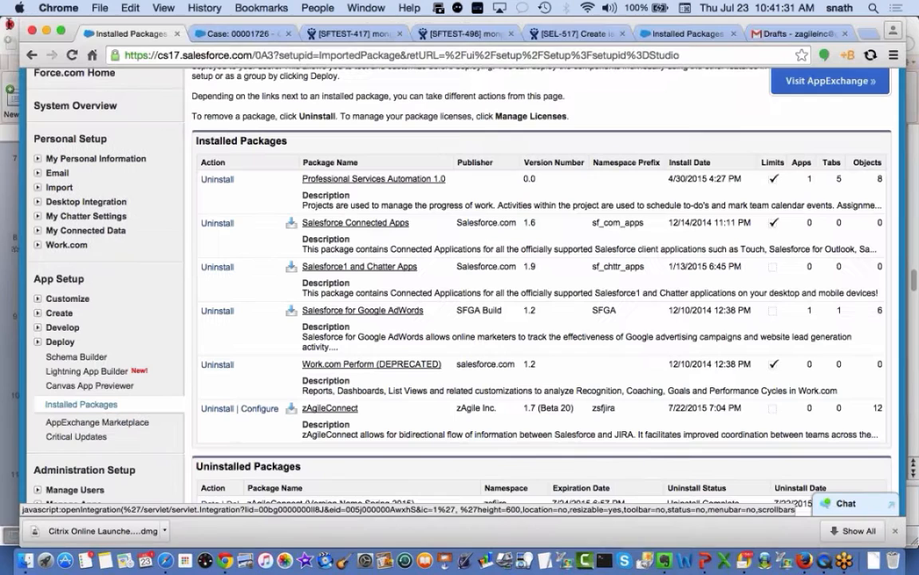
pyautogui.click(239, 33)
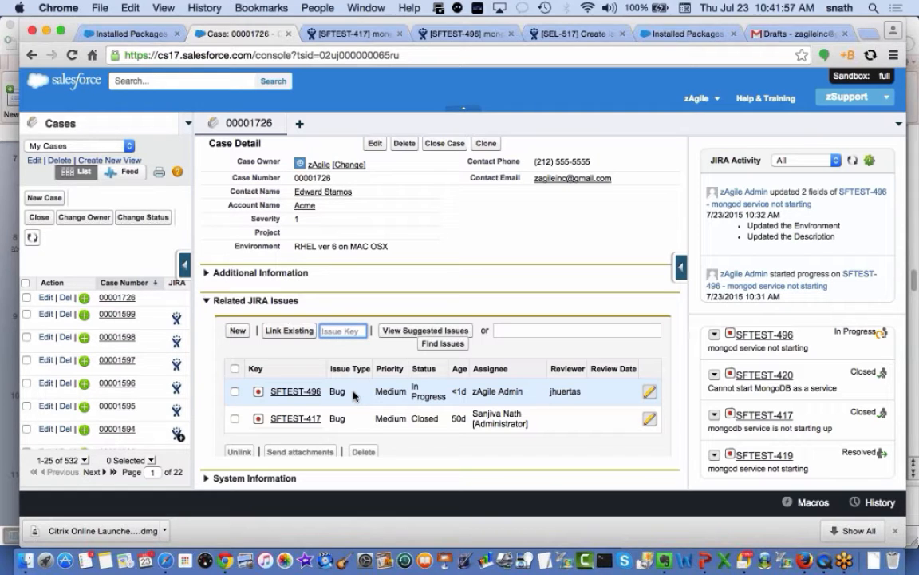
pyautogui.scroll(-5, 354, 395)
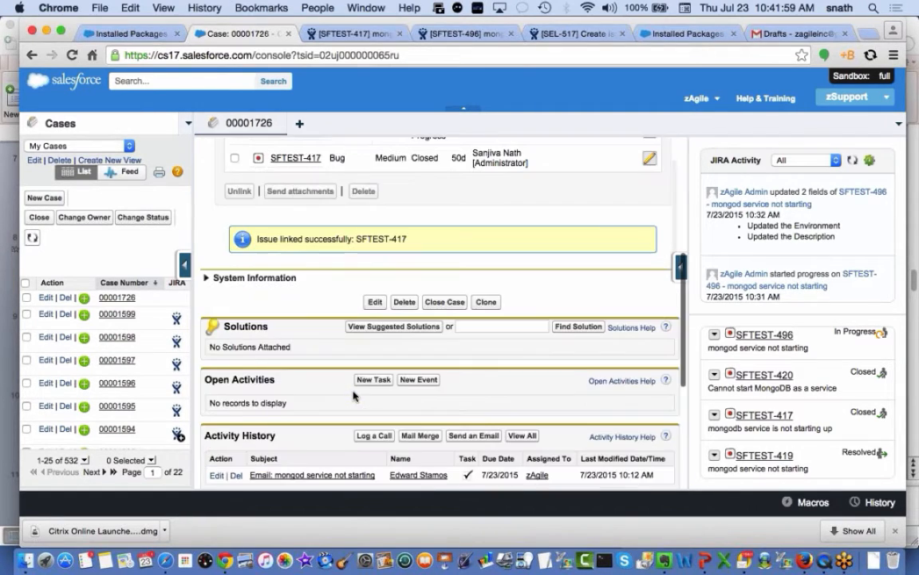
pyautogui.scroll(-5, 353, 395)
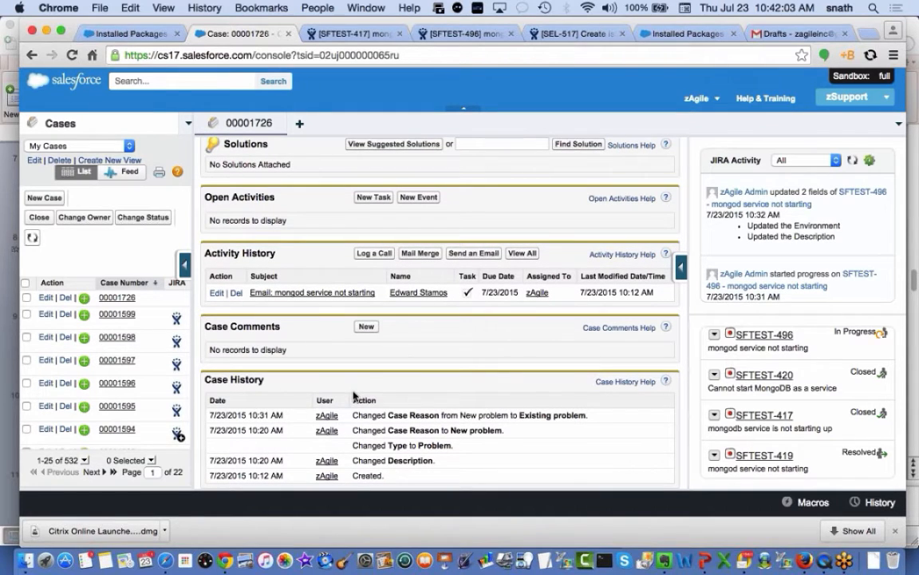
# Add and save the case comment '#JIRA Customer is requesting an update'
pyautogui.click(367, 328)
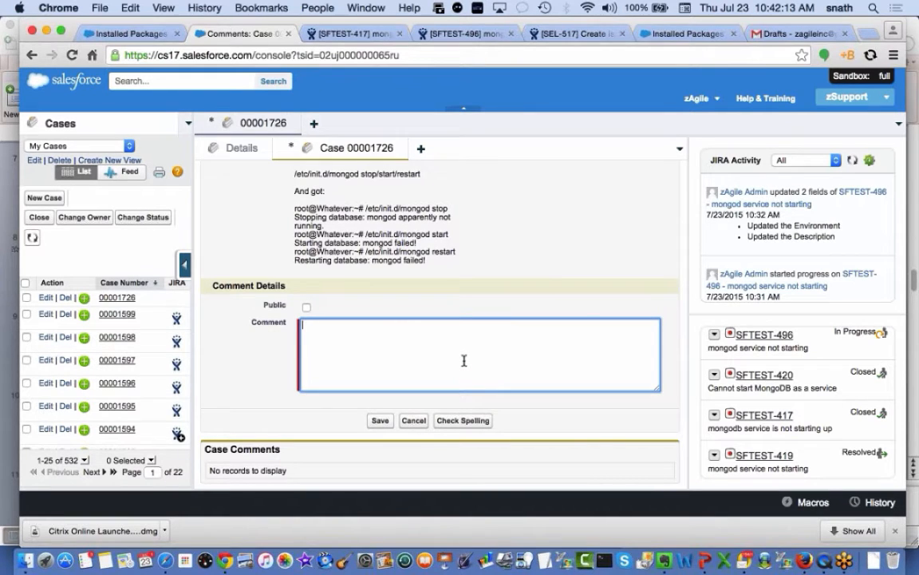
pyautogui.write('#JIRA')
pyautogui.scroll(10, 515, 243)
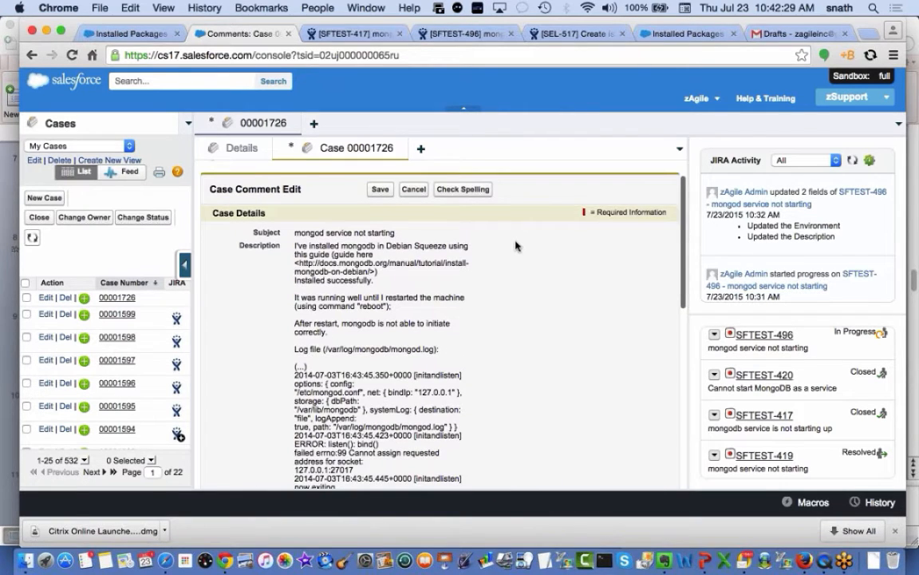
pyautogui.scroll(-5, 527, 368)
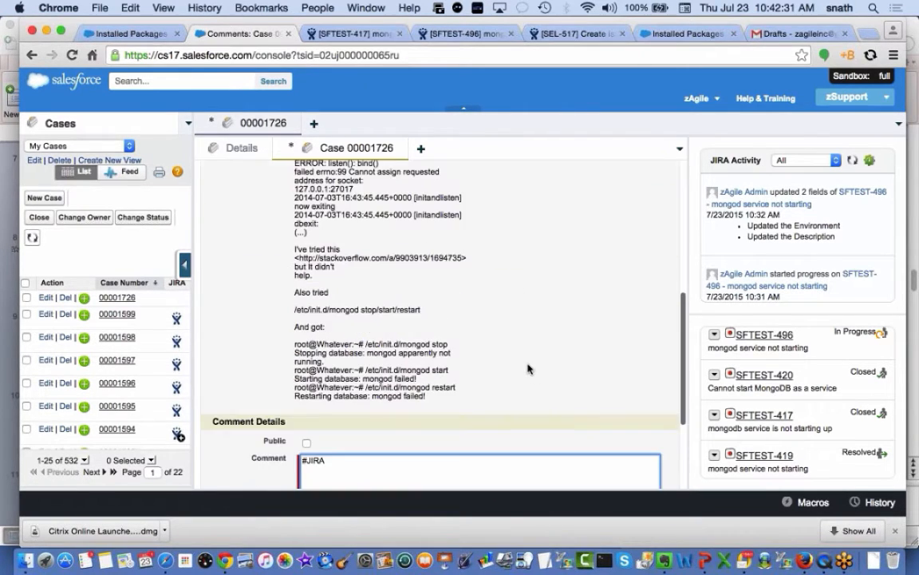
pyautogui.scroll(-5, 526, 368)
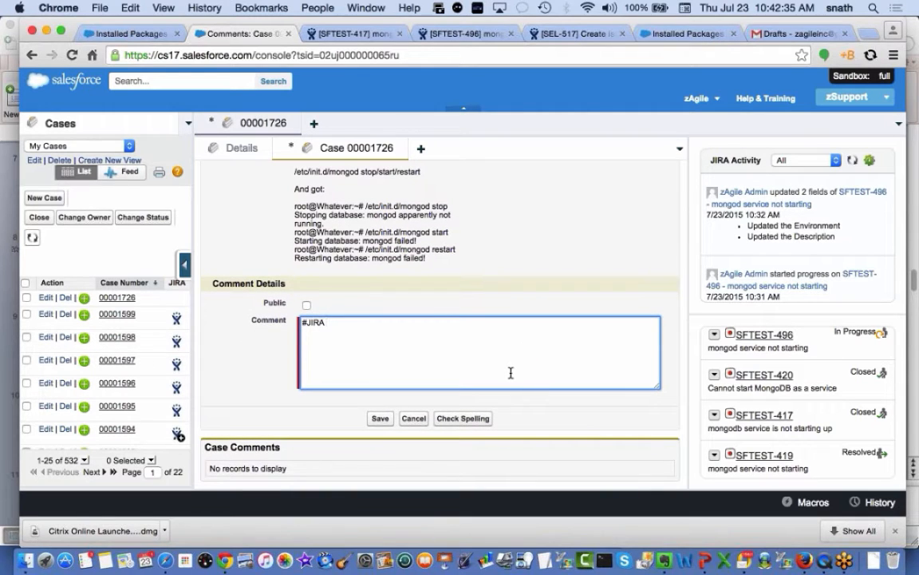
pyautogui.write('Customer is requesting an update.')
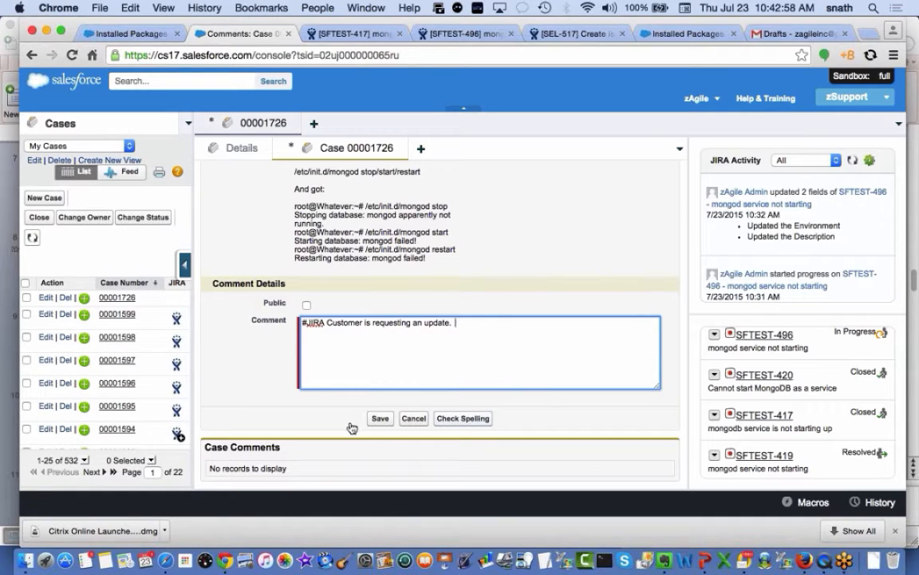
pyautogui.click(379, 418)
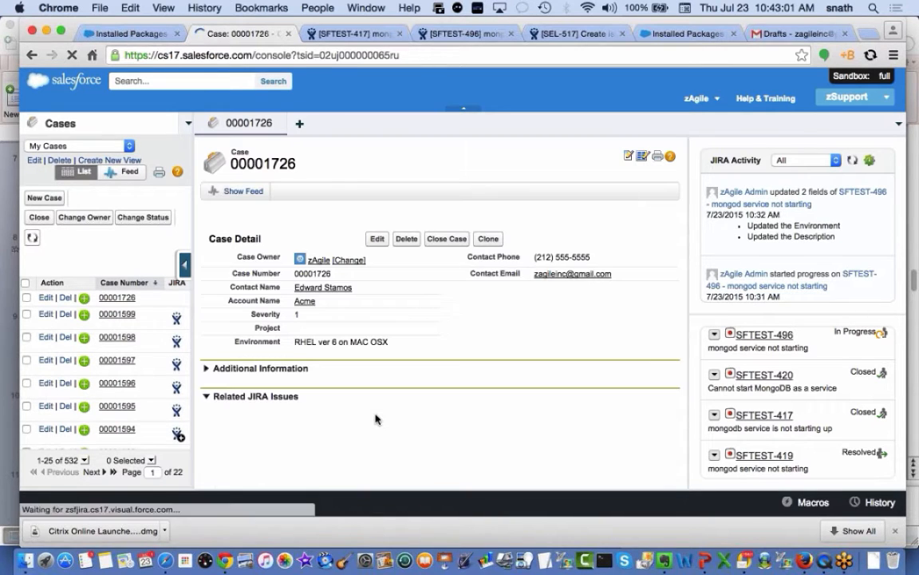
# Scroll the case page, then switch to SFTEST-496's page in JIRA
pyautogui.scroll(-3, 423, 431)
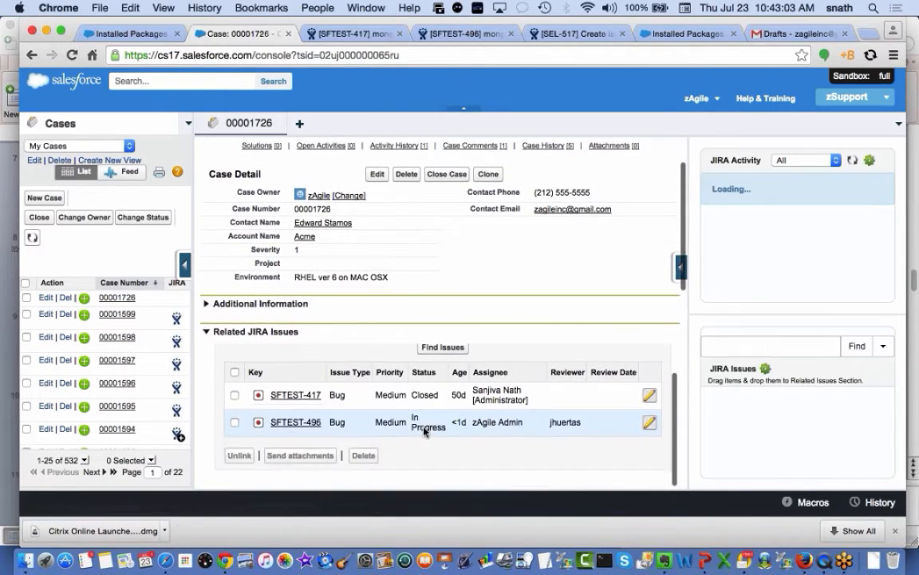
pyautogui.scroll(-1, 424, 431)
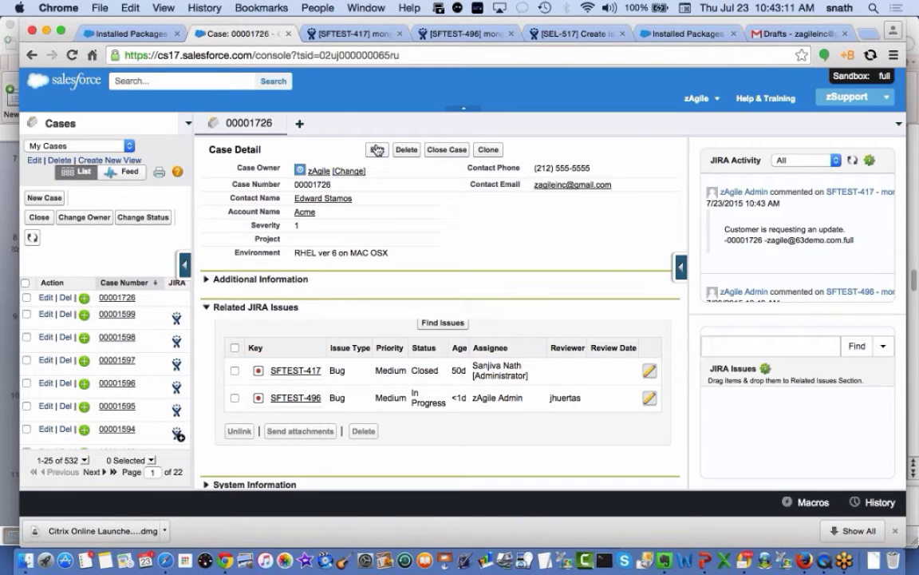
pyautogui.click(452, 38)
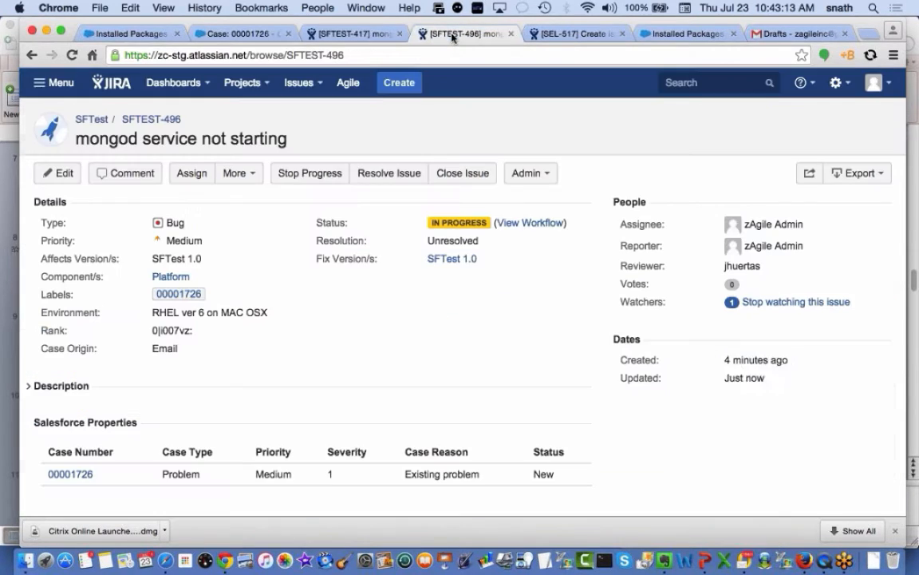
pyautogui.press('super+r')
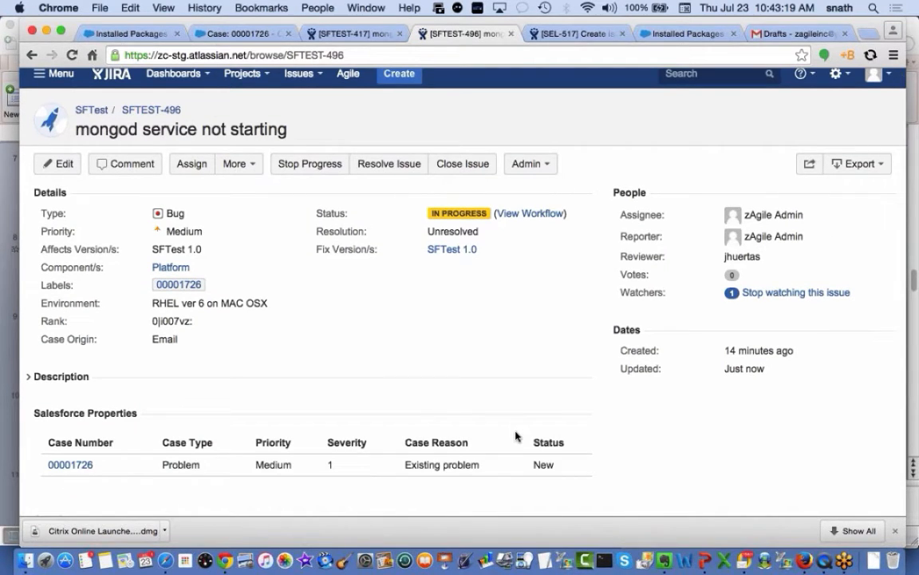
pyautogui.scroll(-8, 513, 435)
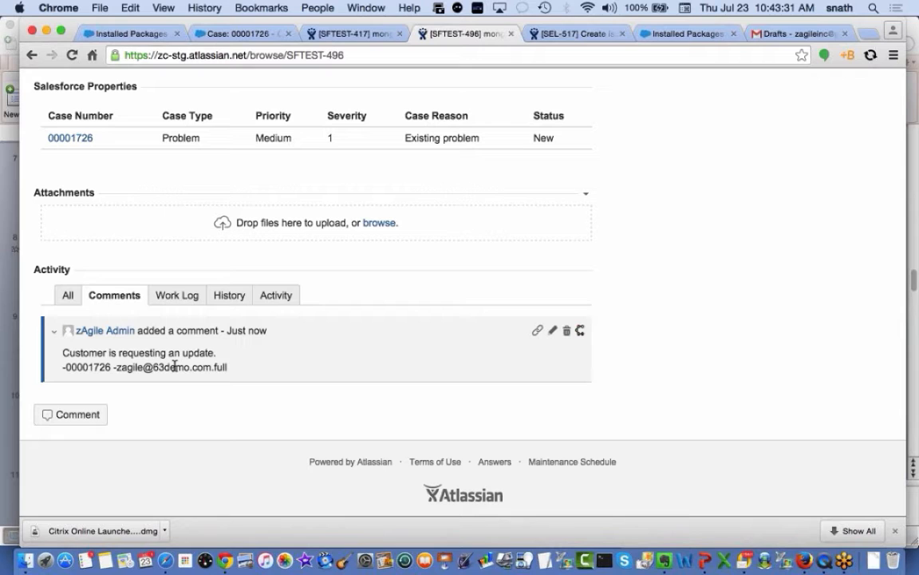
pyautogui.click(343, 34)
pyautogui.press('super+r')
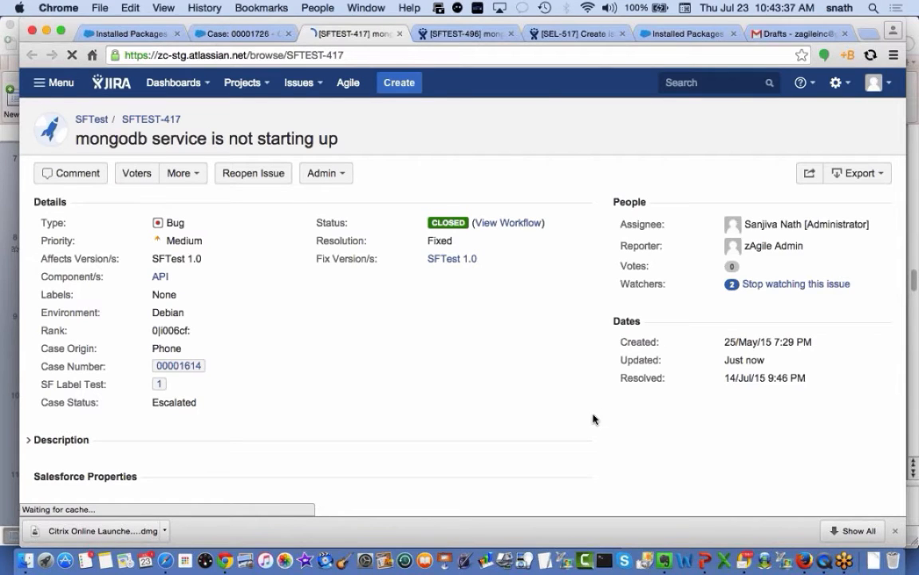
pyautogui.scroll(-9, 593, 420)
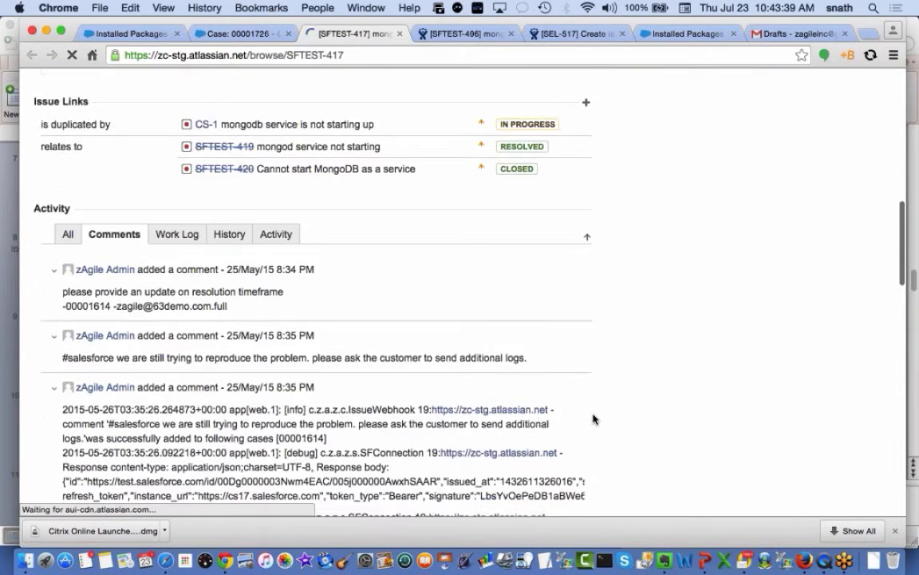
pyautogui.scroll(-1, 591, 417)
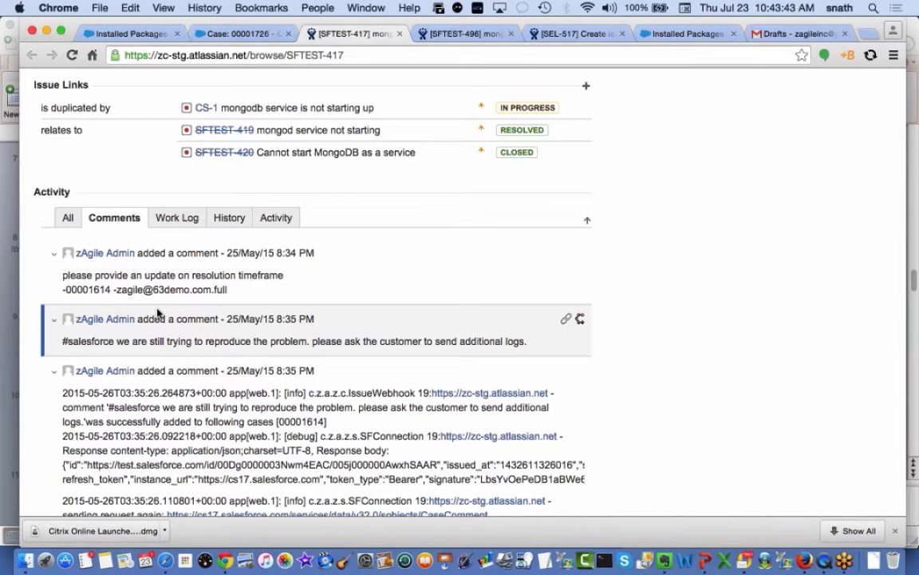
pyautogui.scroll(-1, 157, 314)
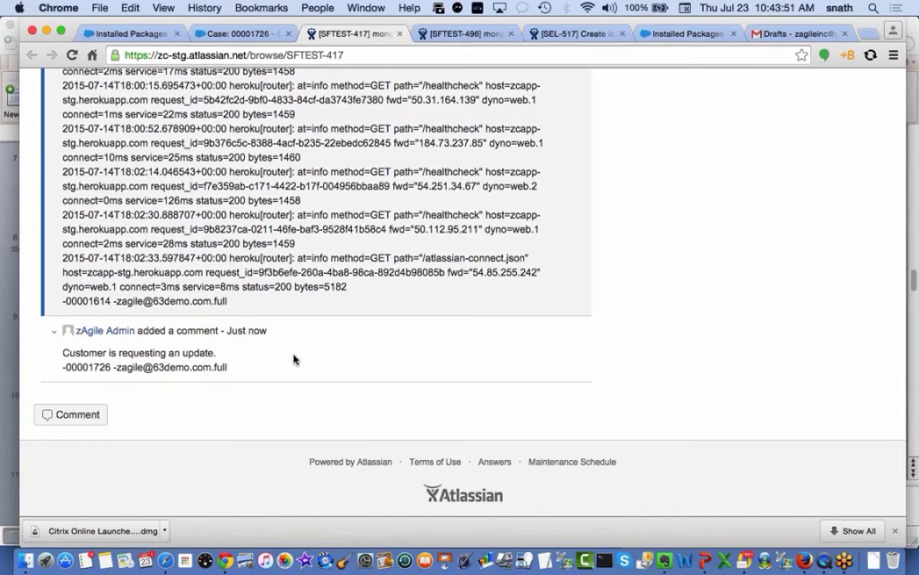
pyautogui.scroll(10, 294, 359)
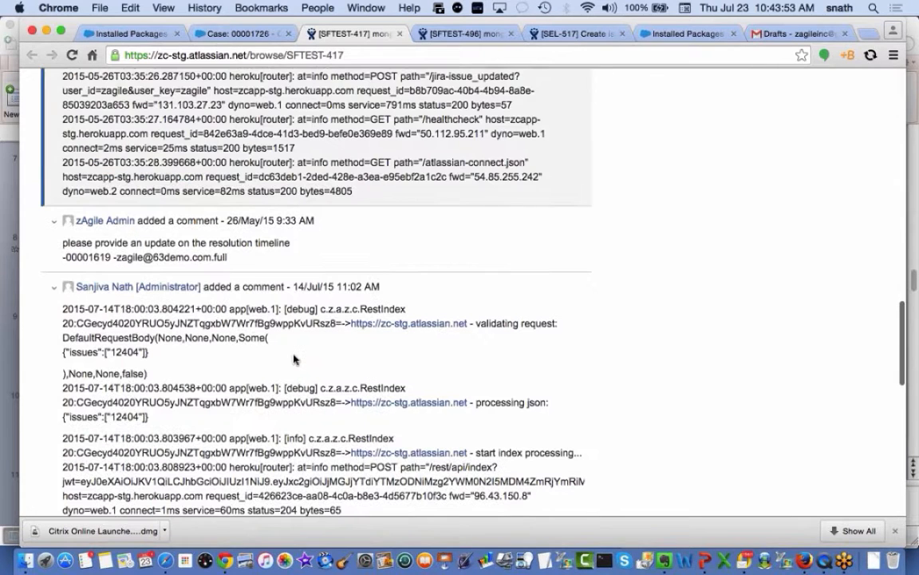
pyautogui.click(460, 36)
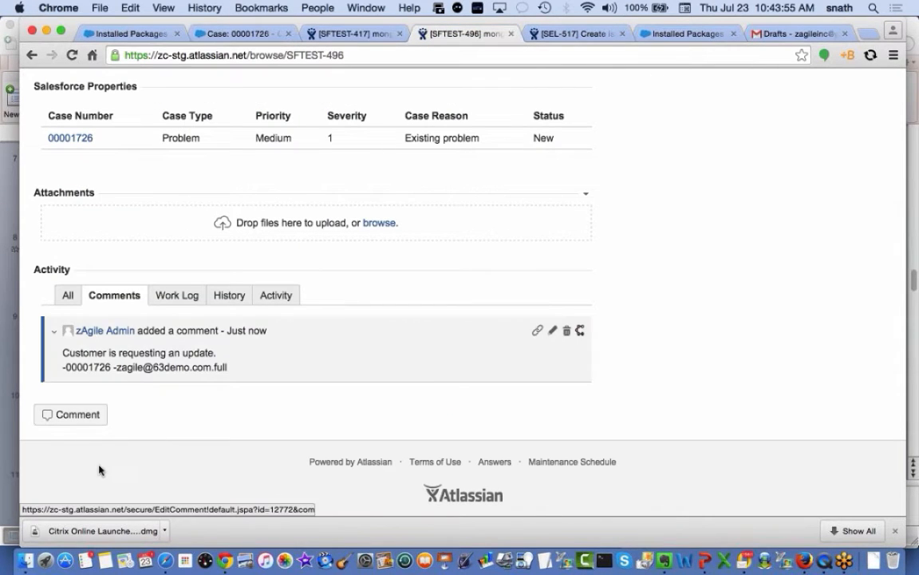
# Post the comment '#salesforce yes, we expect to have some update by eod.' and return to case 00001726
pyautogui.click(95, 423)
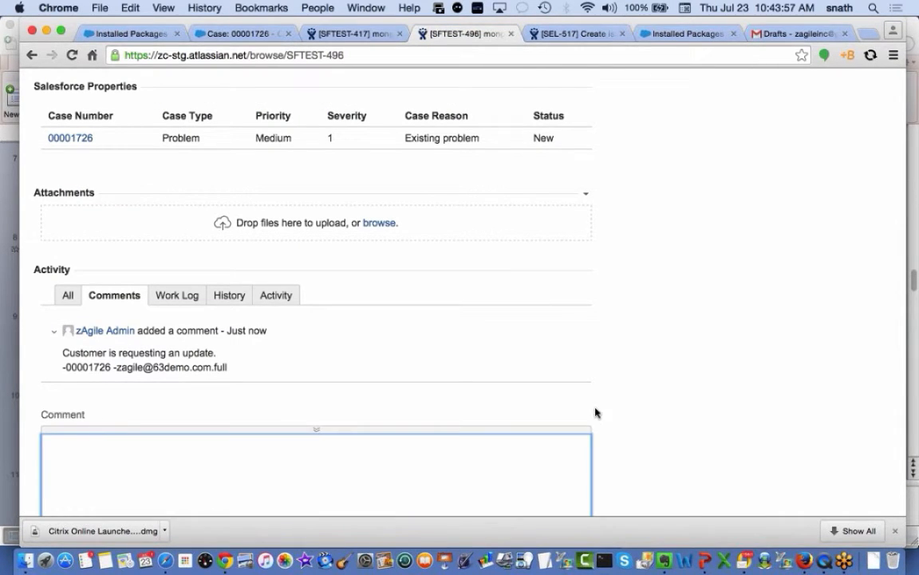
pyautogui.scroll(-3, 683, 413)
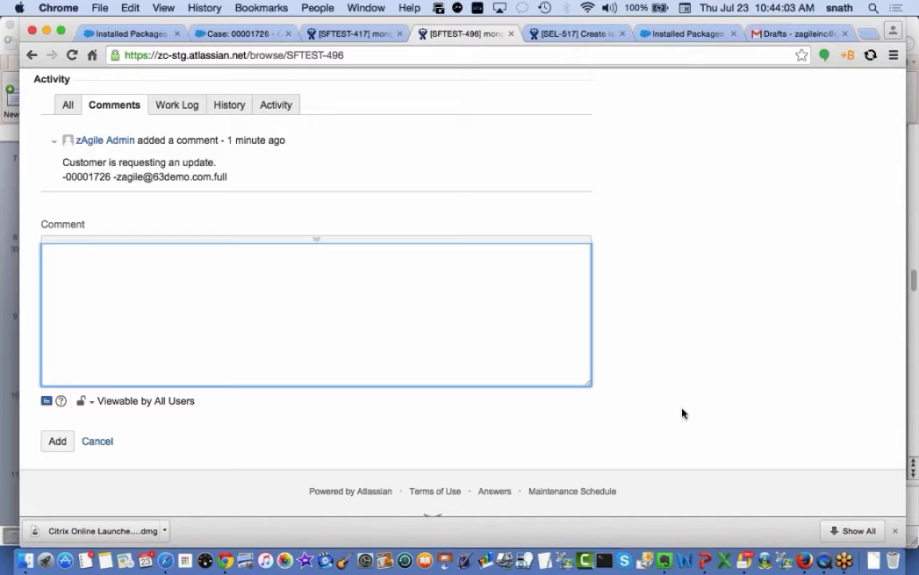
pyautogui.write('#salesforce')
pyautogui.scroll(4, 743, 238)
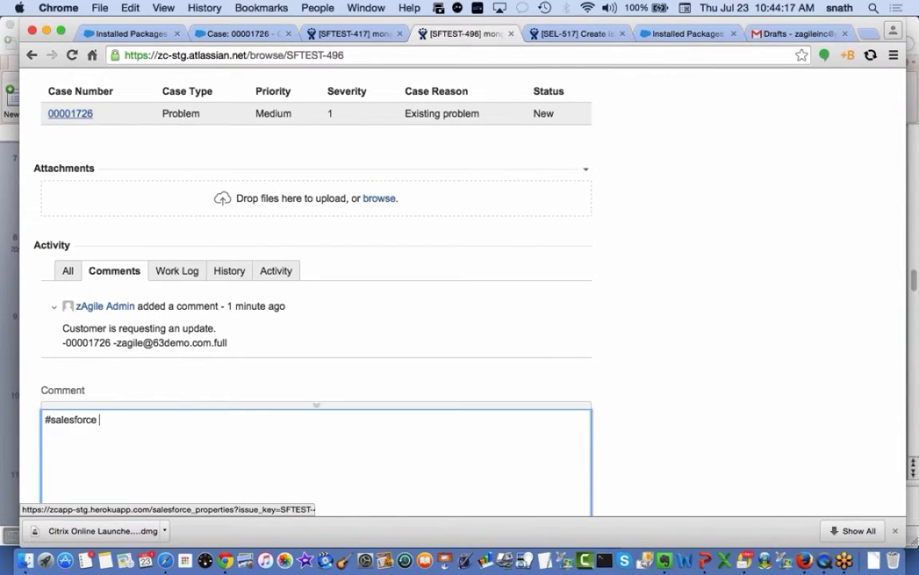
pyautogui.scroll(-5, 667, 310)
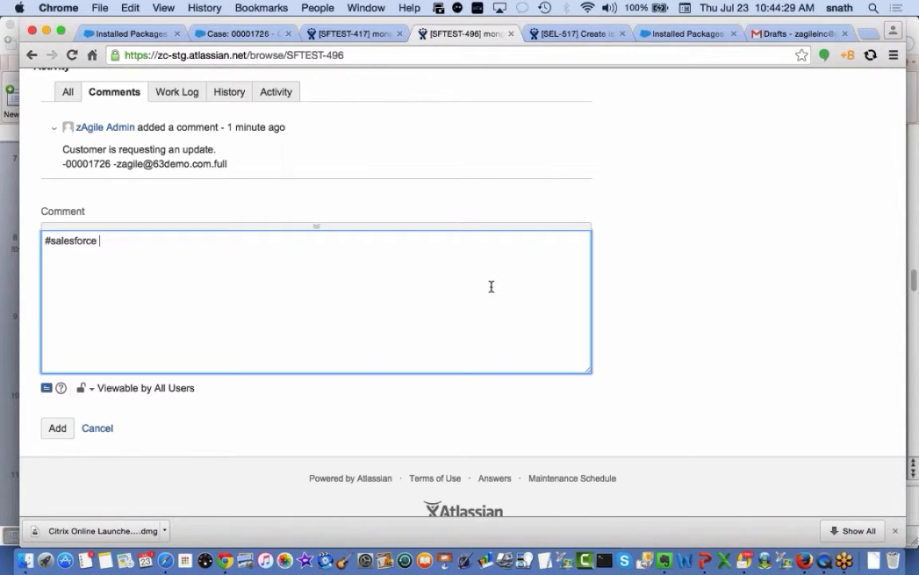
pyautogui.write('yes, we expect to have so')
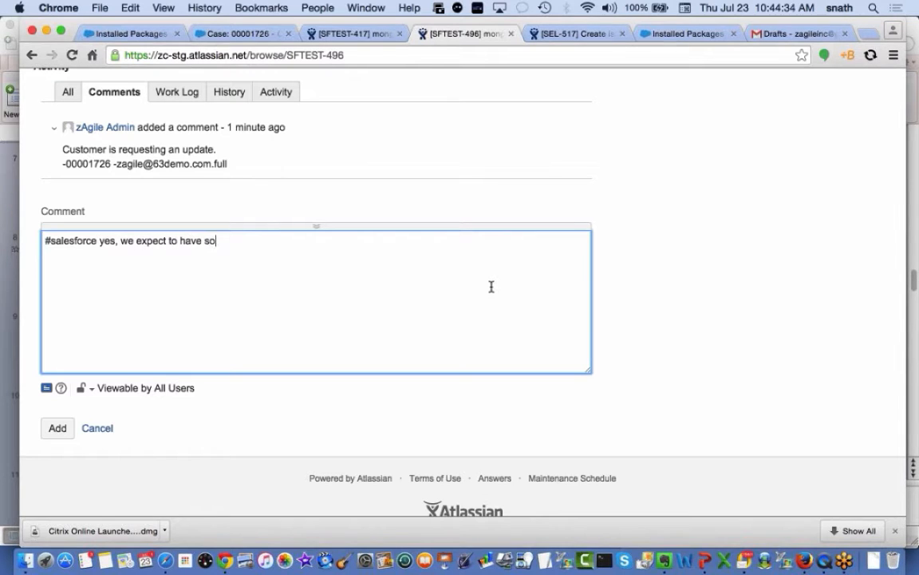
pyautogui.write('me update by eod.')
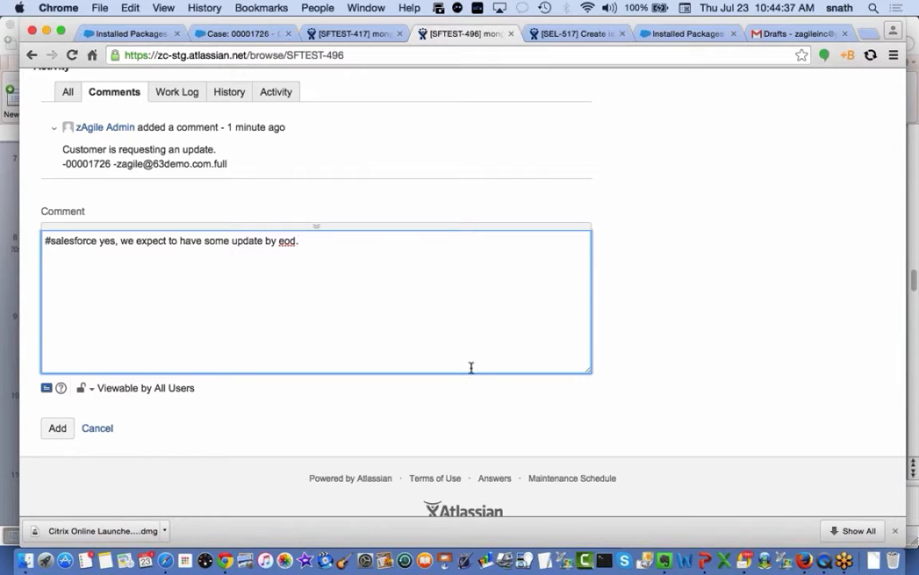
pyautogui.click(57, 427)
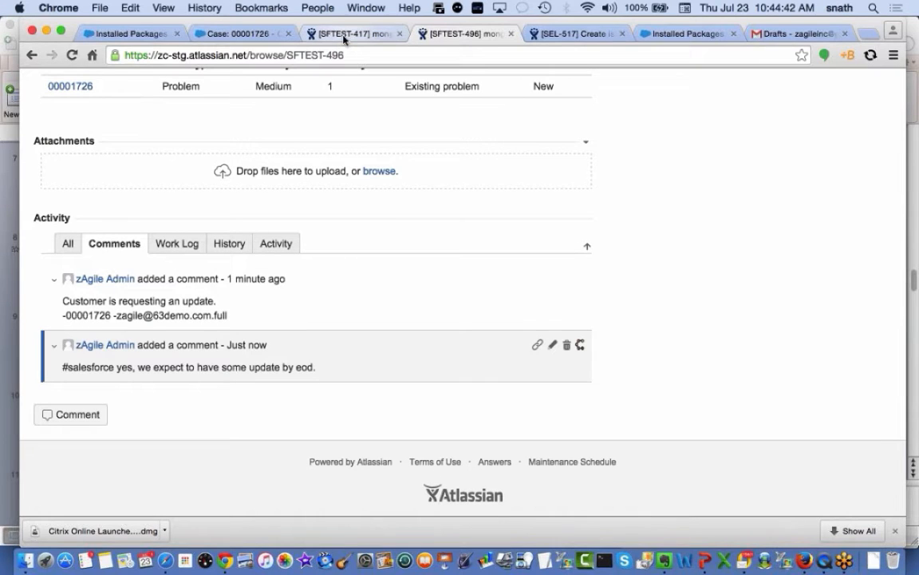
pyautogui.click(260, 36)
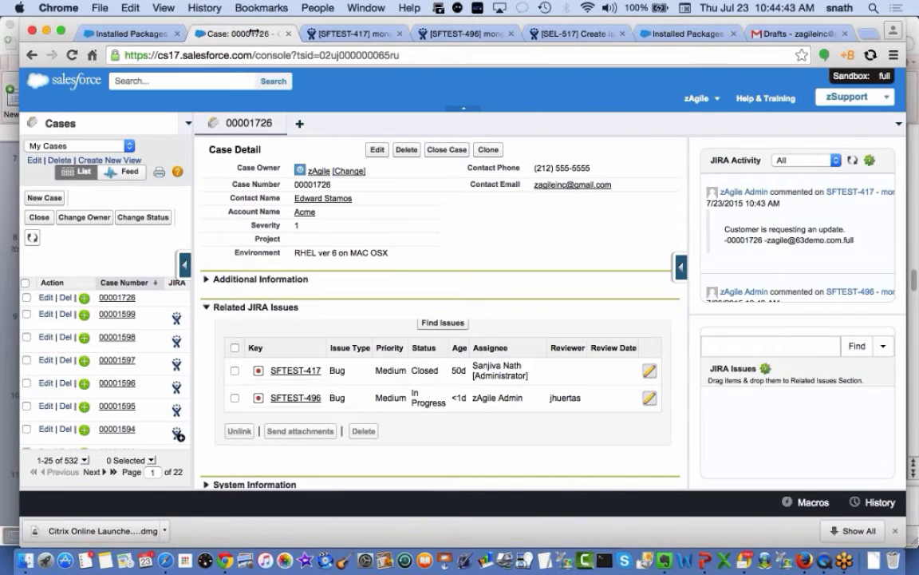
# Refresh all case tabs and find SFTEST-496's reply 'yes, we expect to have some update by eod.' in Case Comments
pyautogui.click(900, 127)
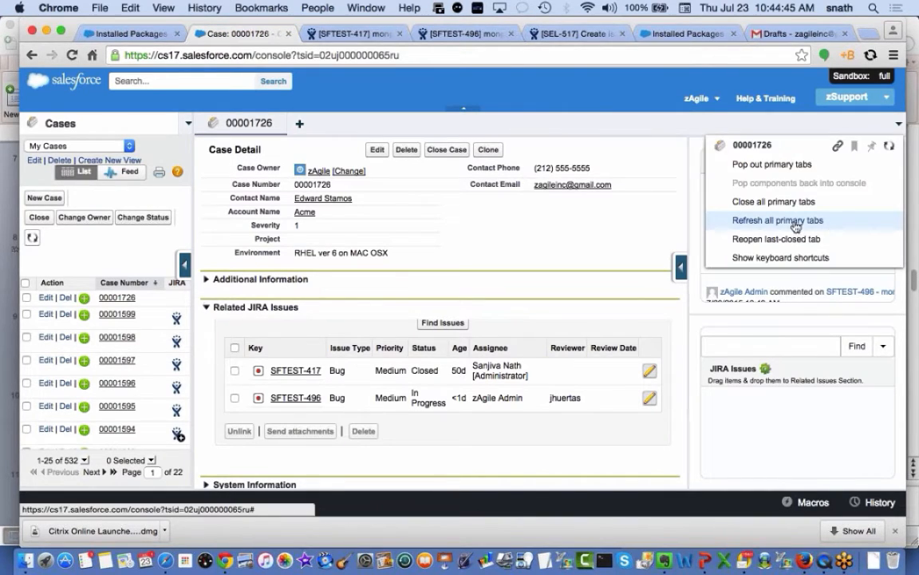
pyautogui.click(766, 221)
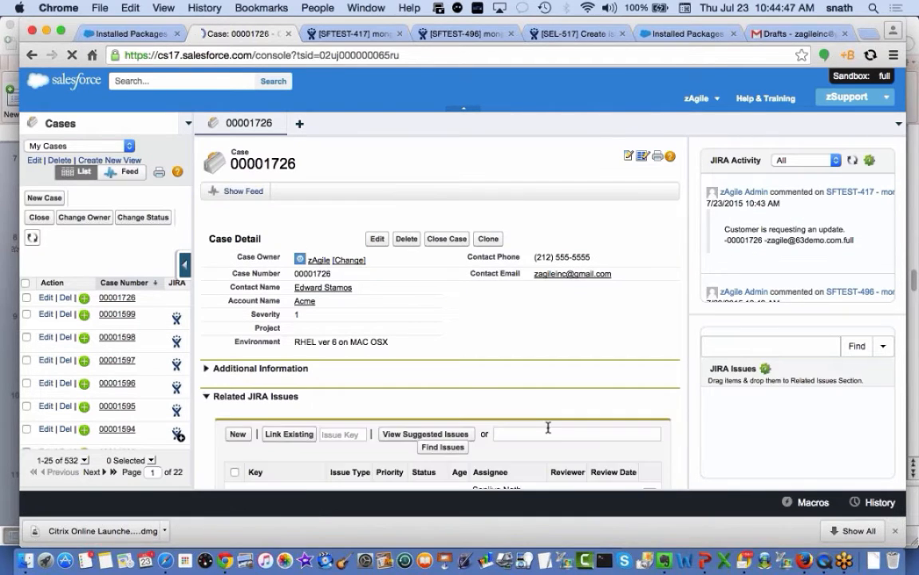
pyautogui.scroll(-10, 548, 431)
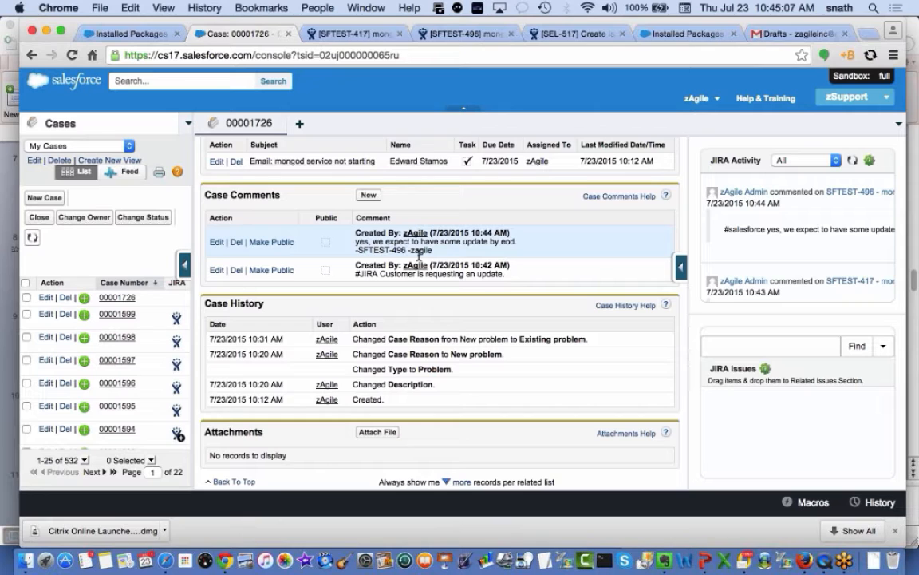
pyautogui.scroll(2, 419, 253)
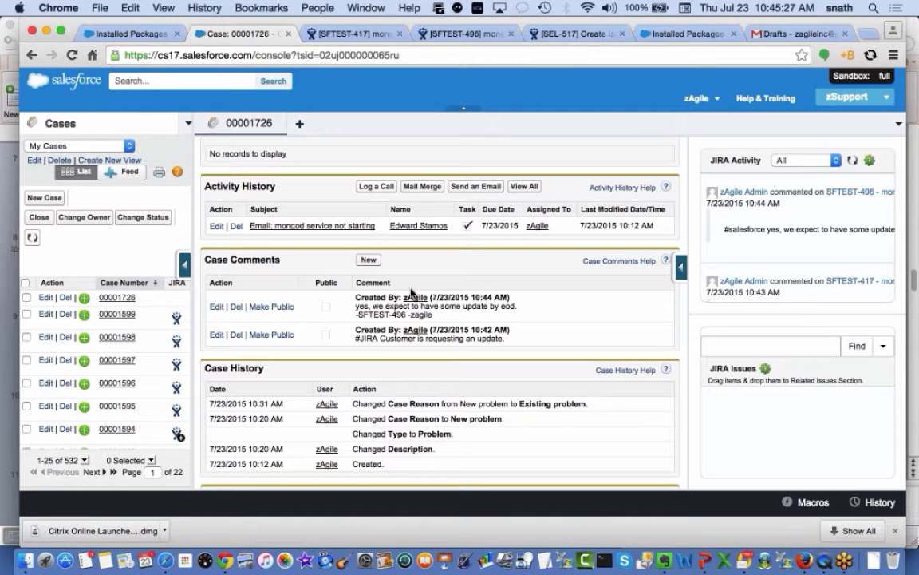
pyautogui.scroll(3, 421, 290)
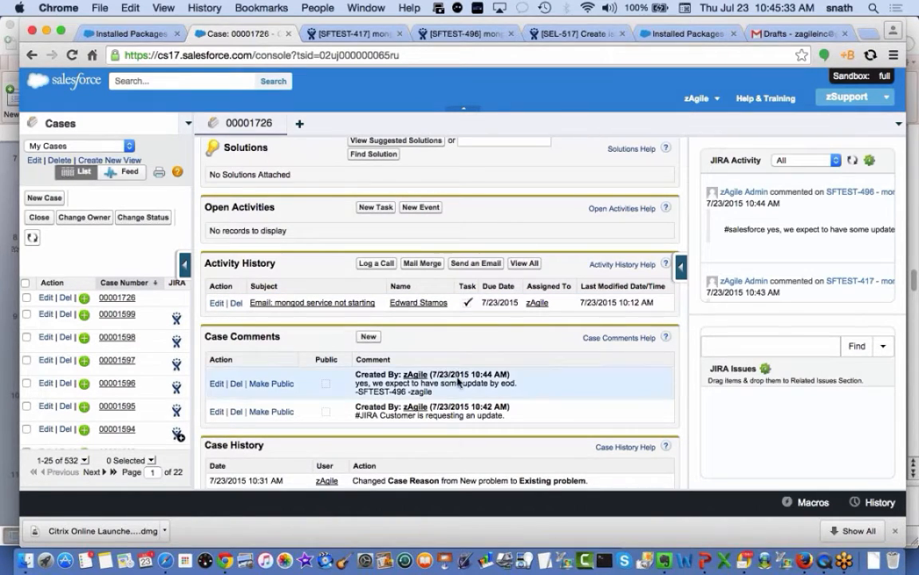
pyautogui.scroll(-3, 542, 345)
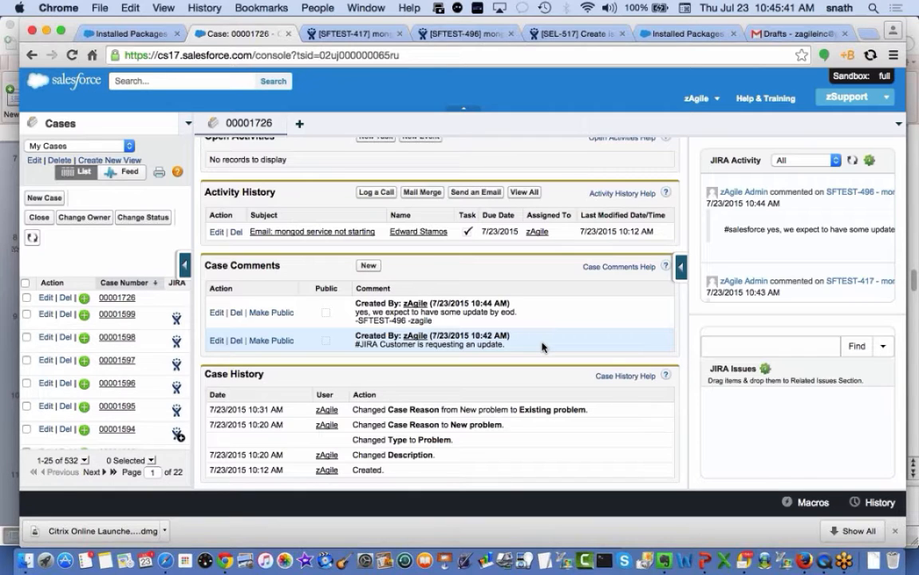
pyautogui.scroll(1, 543, 346)
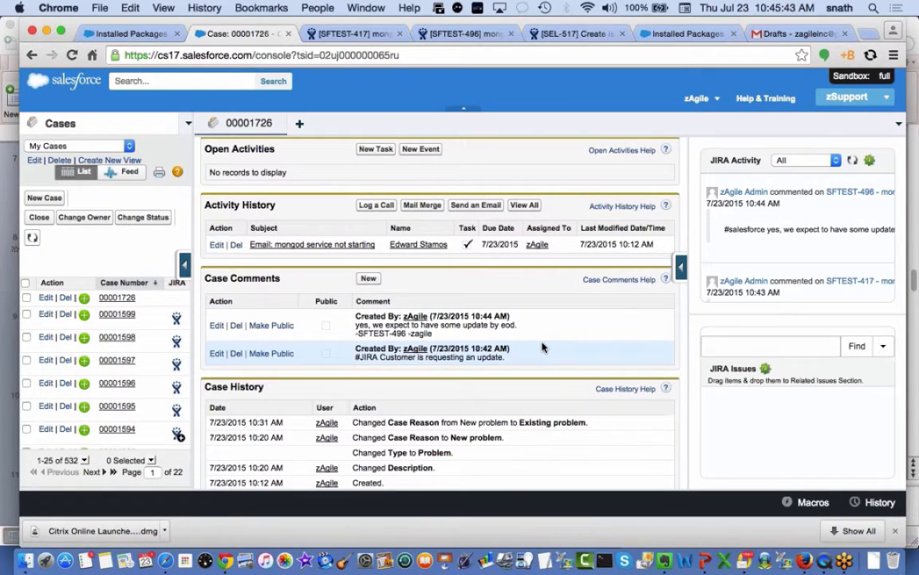
pyautogui.scroll(5, 542, 345)
pyautogui.scroll(5, 543, 346)
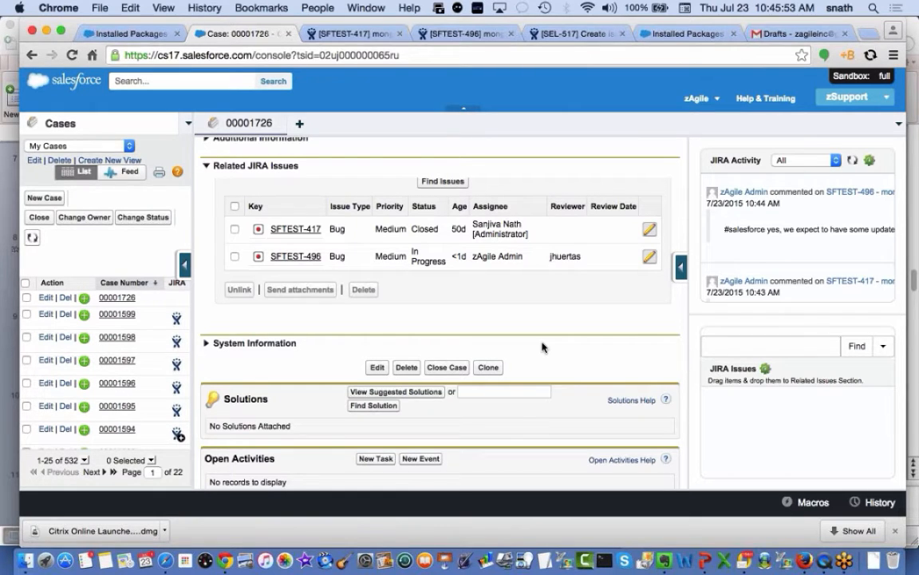
pyautogui.scroll(3, 542, 347)
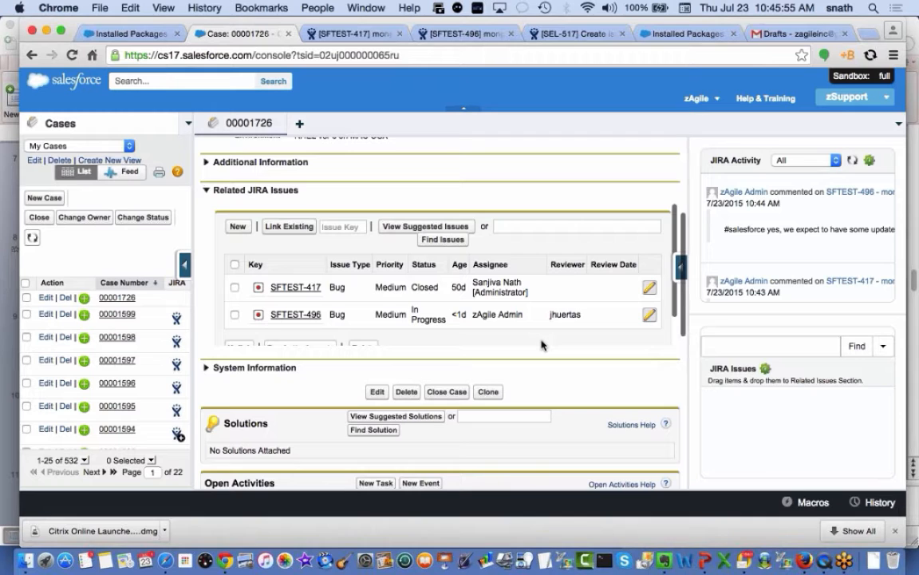
pyautogui.scroll(-10, 542, 345)
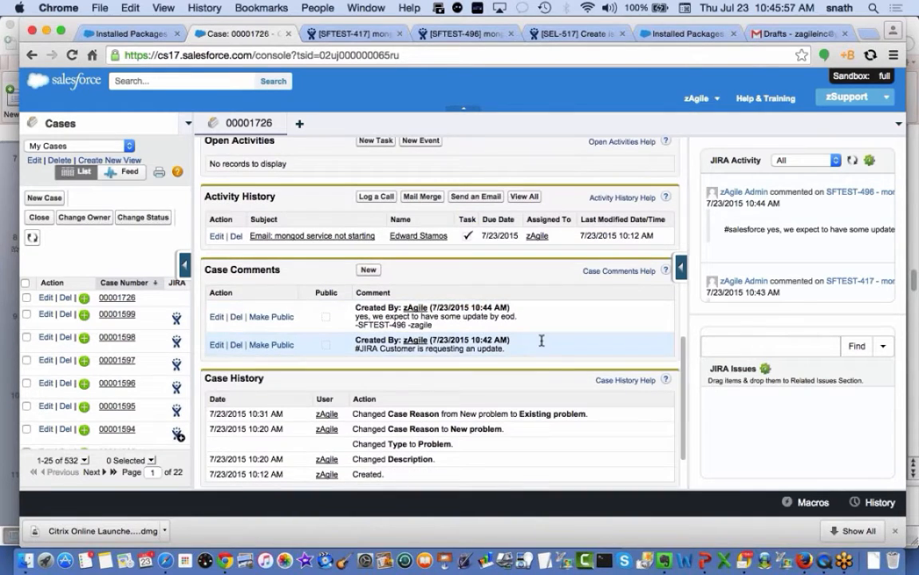
pyautogui.scroll(-2, 542, 341)
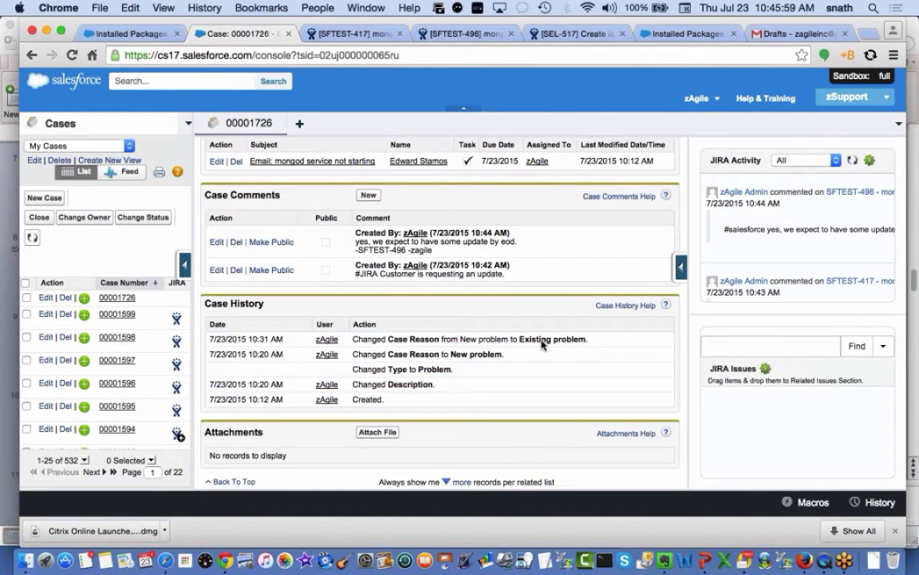
# Attach 'Screen Shot 2015-06-01 at 5.32.14 PM.png' from the Desktop to case 00001726
pyautogui.click(376, 431)
pyautogui.click(244, 245)
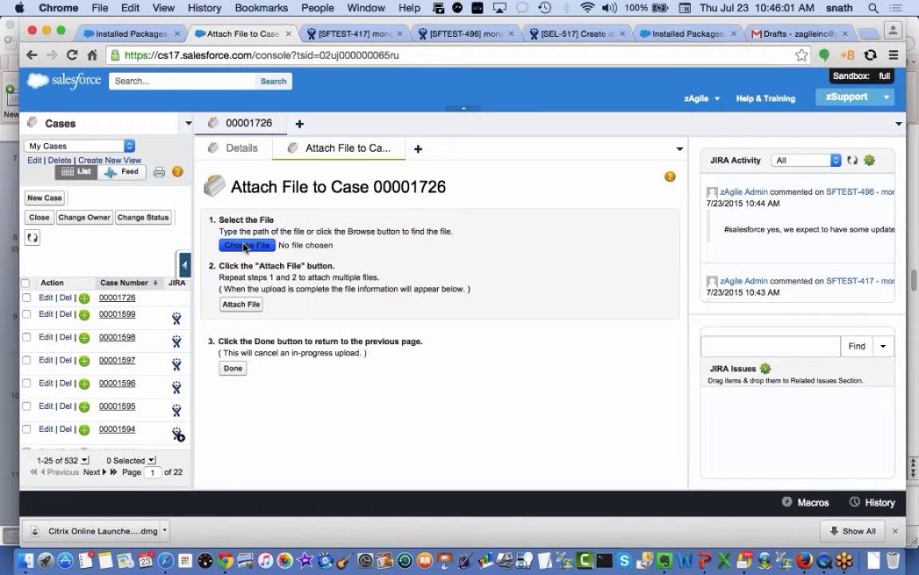
pyautogui.click(48, 182)
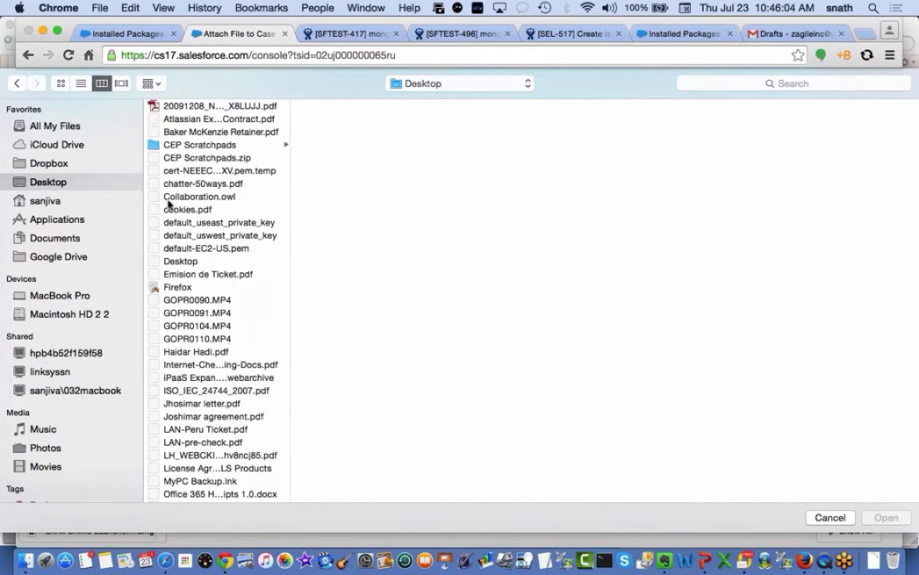
pyautogui.scroll(-15, 265, 289)
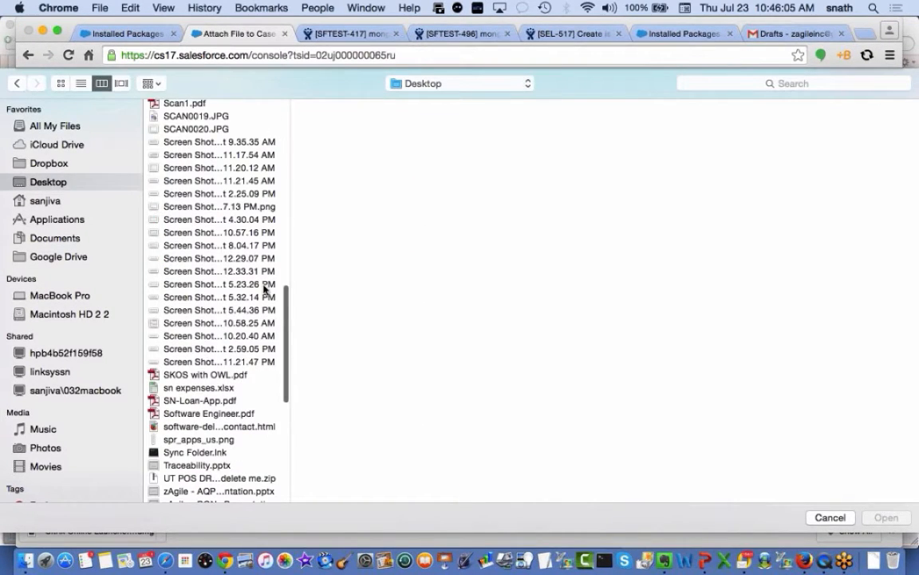
pyautogui.click(240, 297)
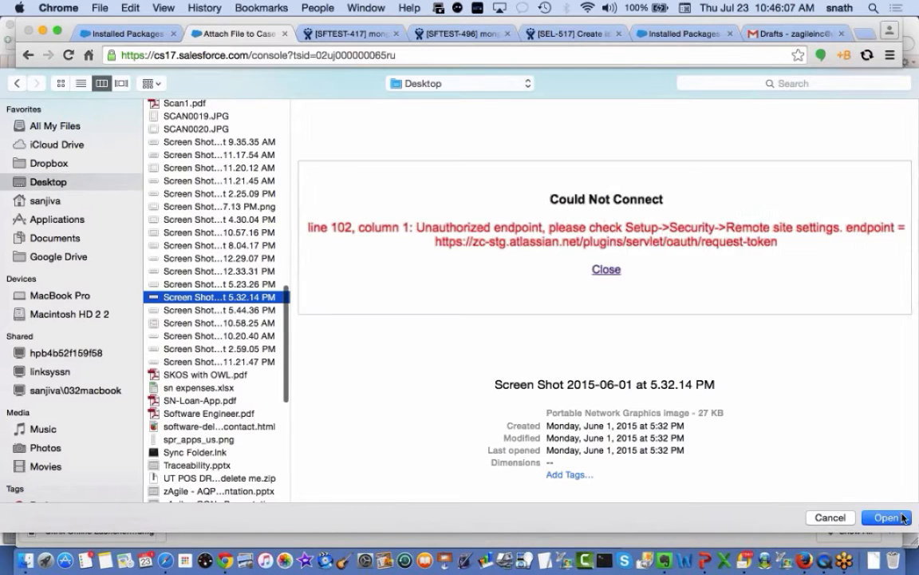
pyautogui.click(886, 517)
pyautogui.click(243, 304)
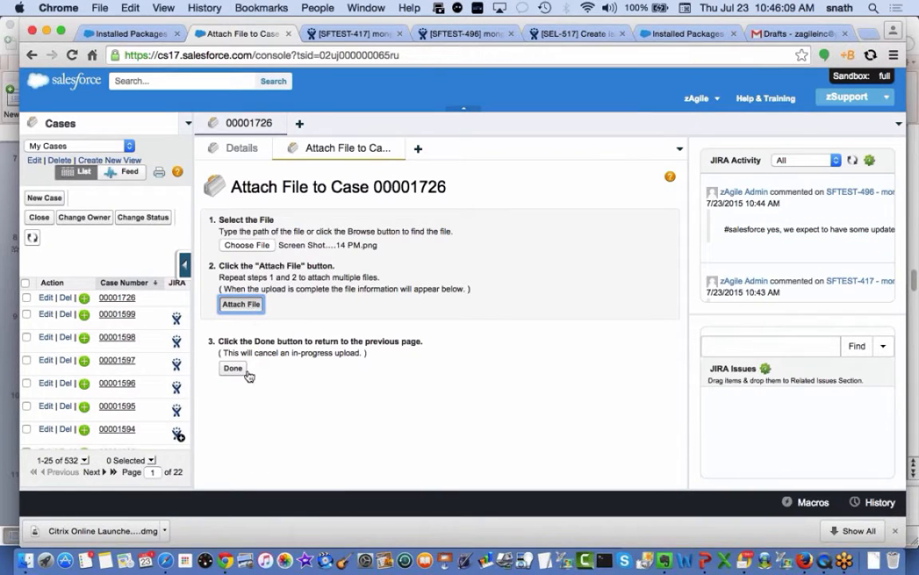
pyautogui.click(233, 369)
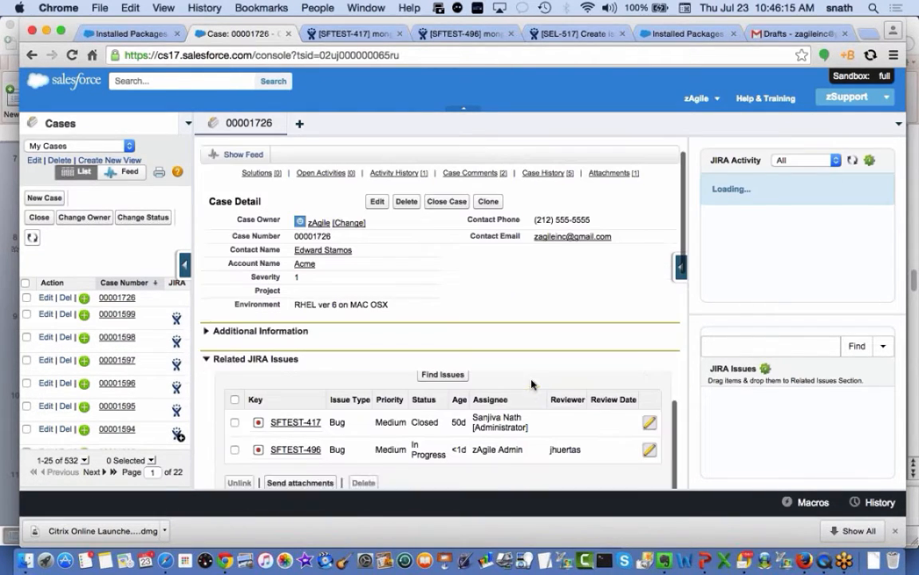
# Send the 5.32.14 PM screenshot from the case to JIRA issue SFTEST-496
pyautogui.scroll(-3, 582, 374)
pyautogui.scroll(-3, 622, 359)
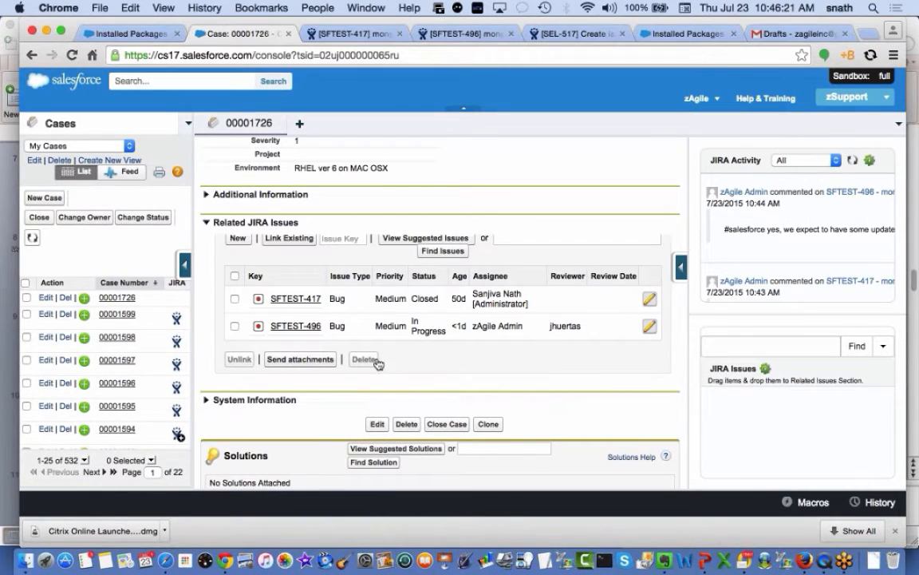
pyautogui.click(235, 326)
pyautogui.click(319, 361)
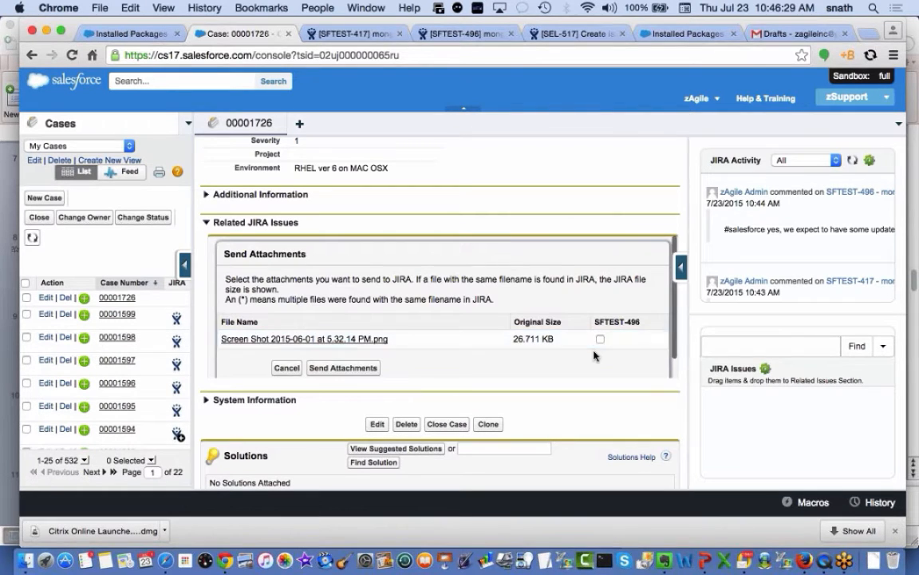
pyautogui.scroll(-3, 595, 355)
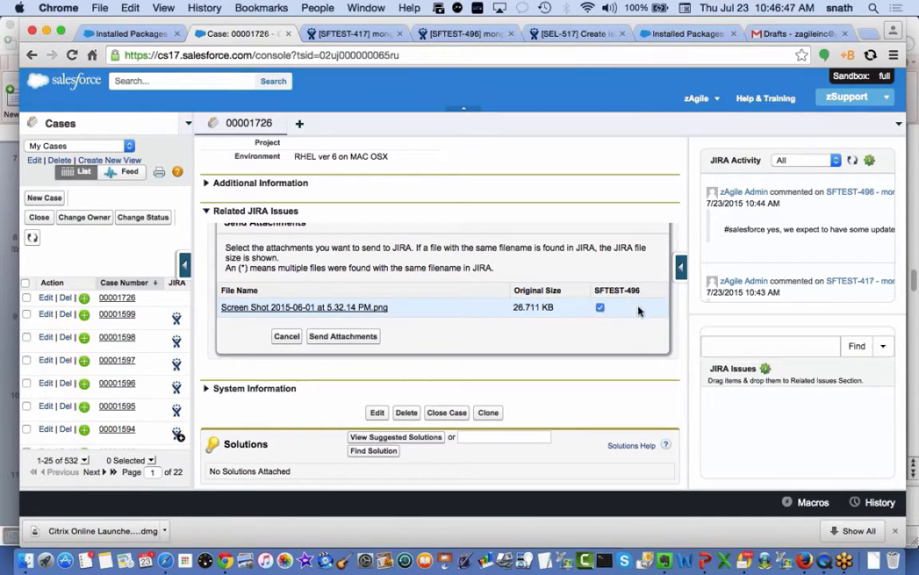
pyautogui.click(601, 308)
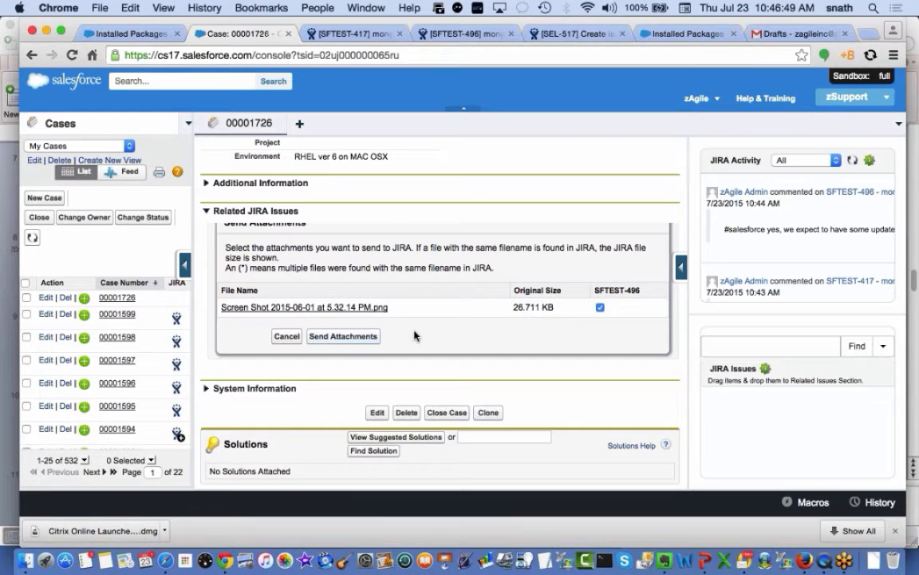
pyautogui.click(348, 337)
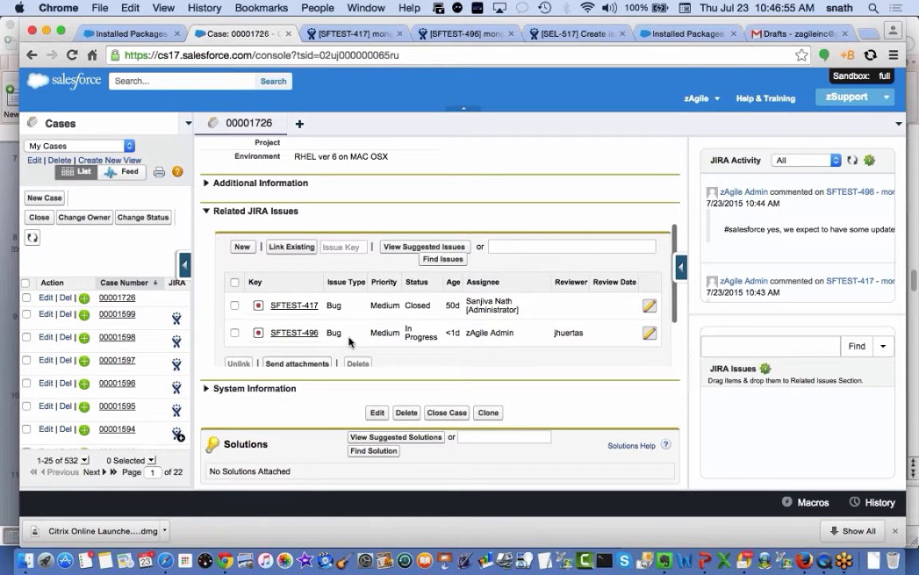
# Reload SFTEST-496 in JIRA and confirm the 27 kB 5.32.14 PM screenshot is listed under Attachments
pyautogui.click(395, 34)
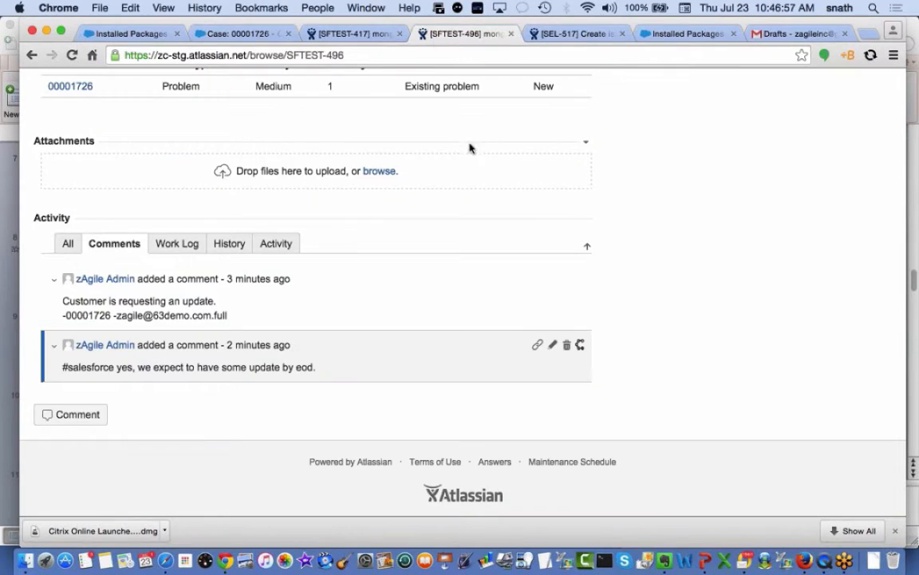
pyautogui.press('super+r')
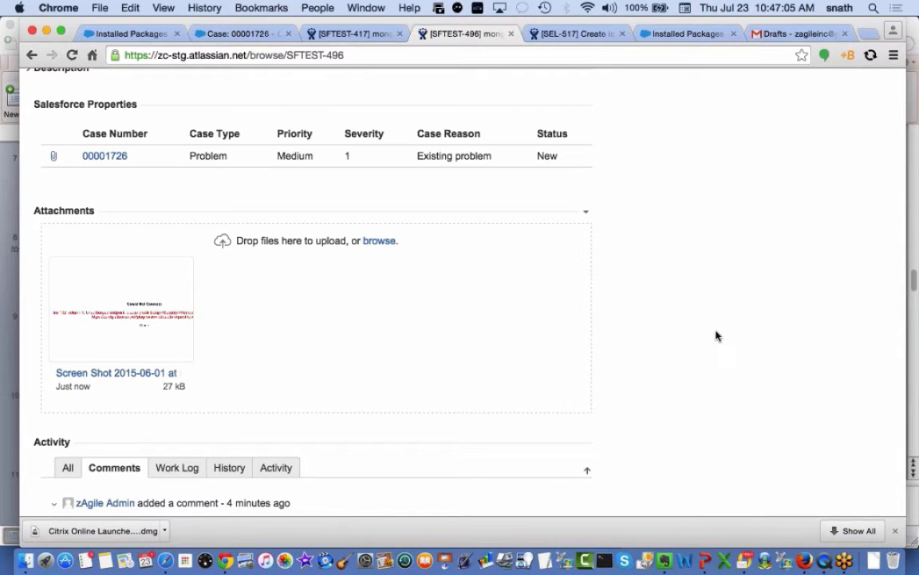
pyautogui.scroll(-3, 715, 334)
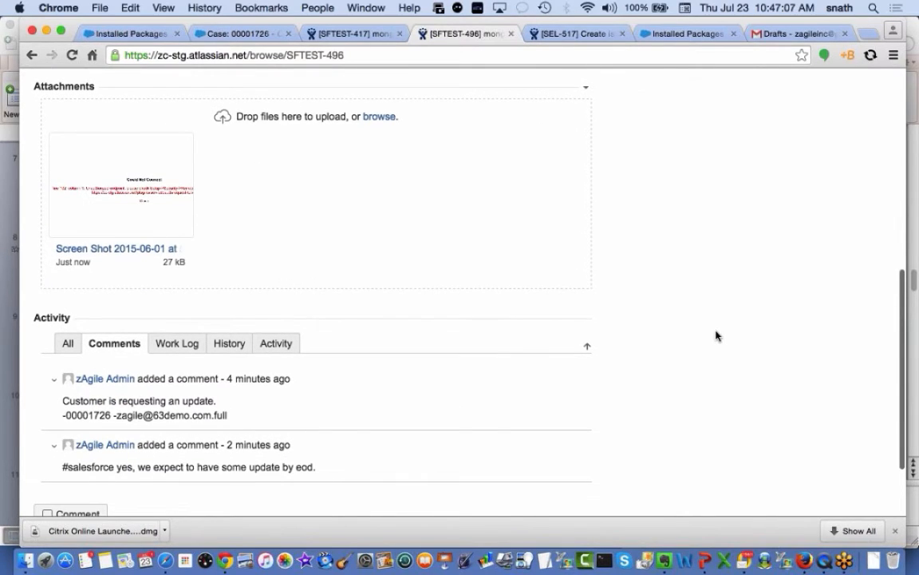
pyautogui.scroll(-2, 715, 336)
pyautogui.scroll(10, 716, 335)
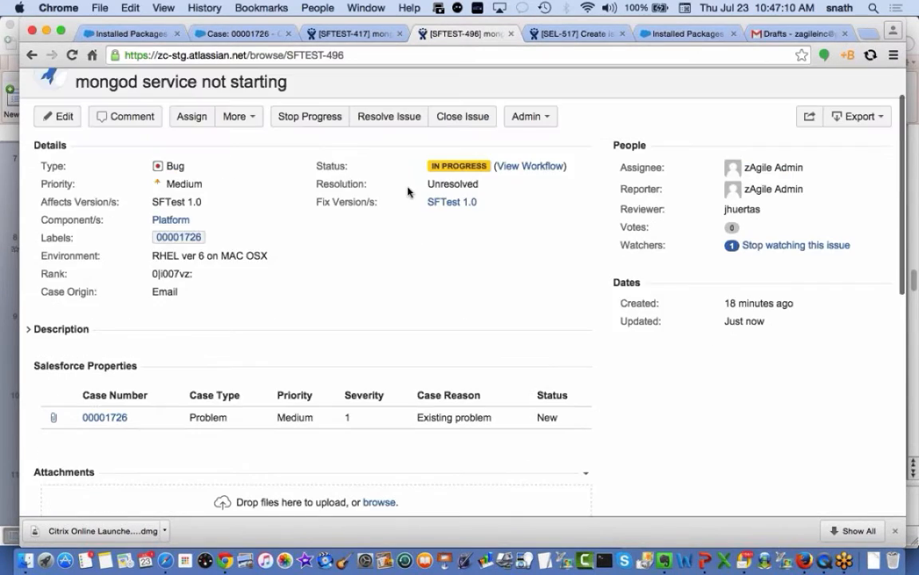
# Upload 'Screen Shot 2015-05-18 at 11.20.12 AM.png' from the Desktop in SFTEST-496's Attach Files dialog
pyautogui.click(237, 117)
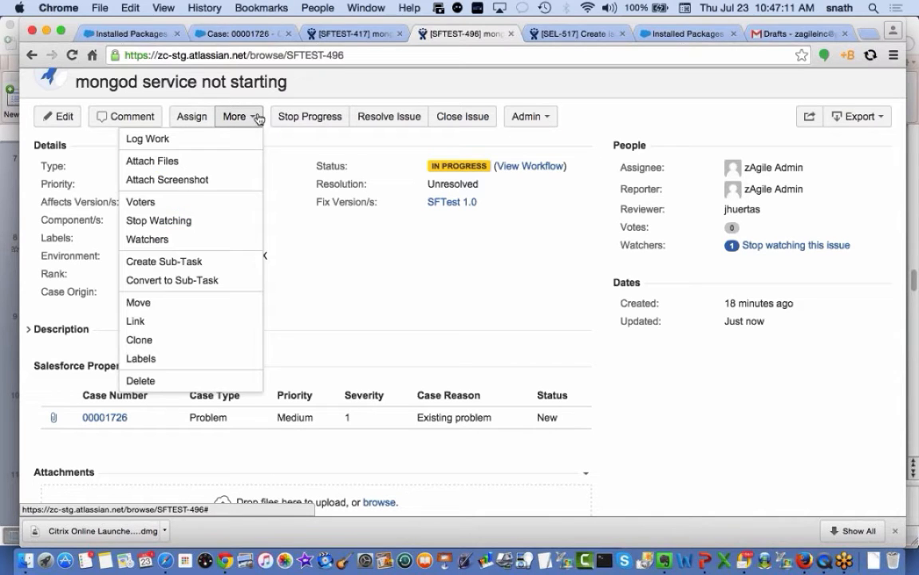
pyautogui.click(204, 163)
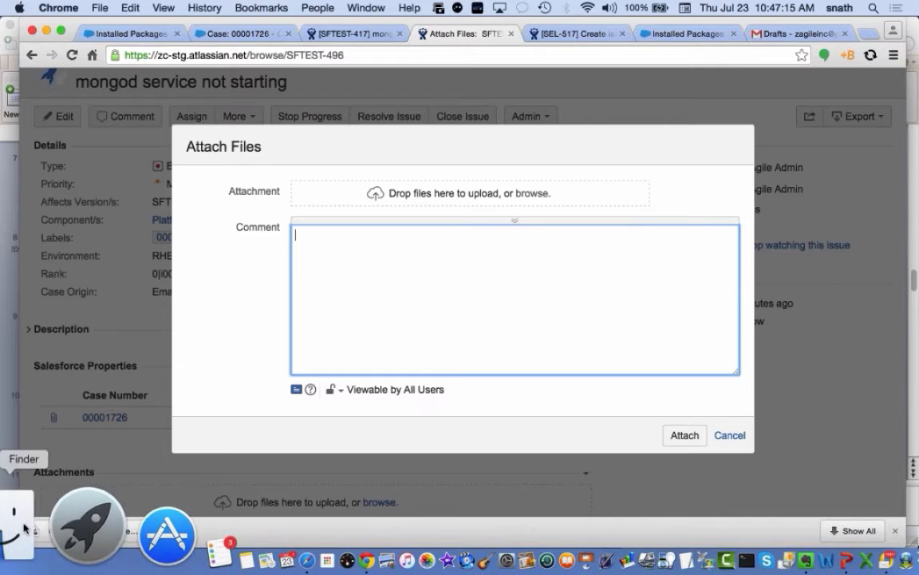
pyautogui.click(21, 523)
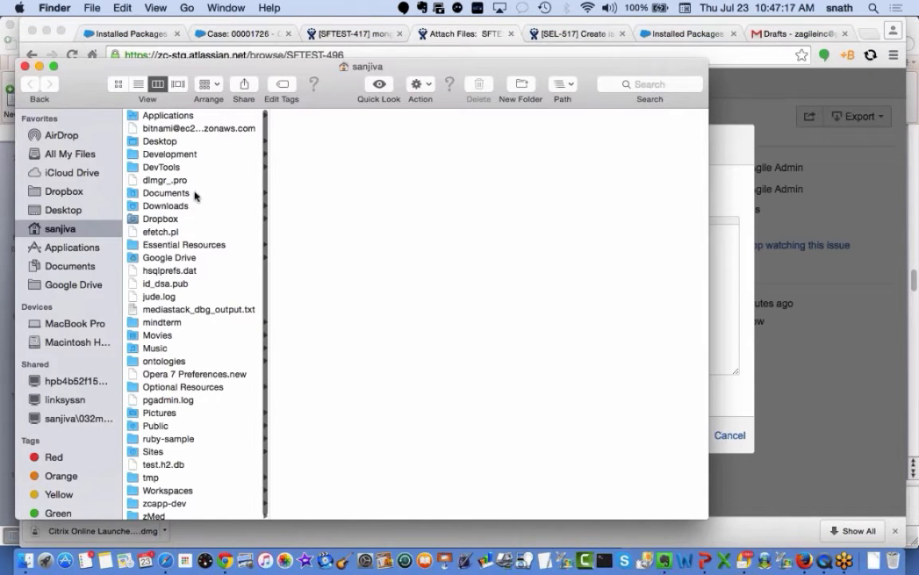
pyautogui.click(183, 140)
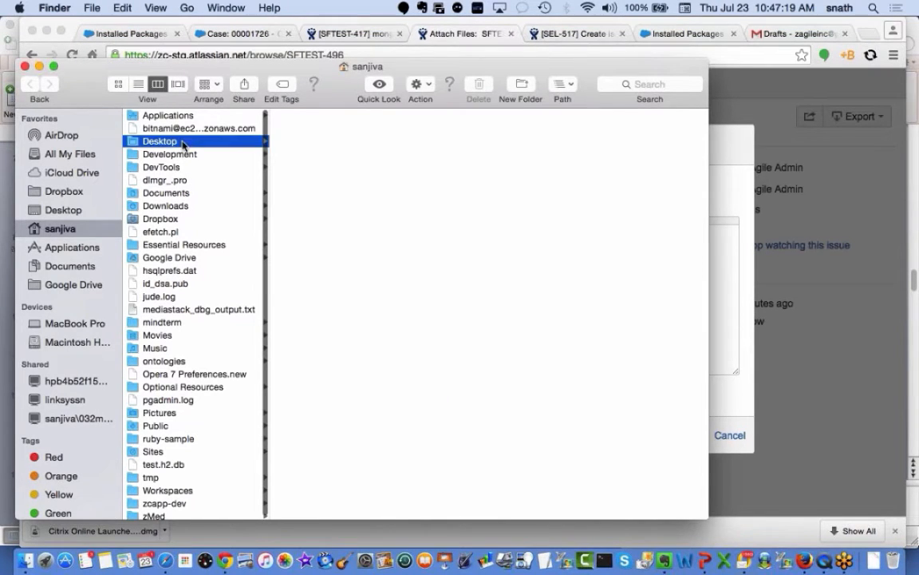
pyautogui.scroll(-15, 363, 426)
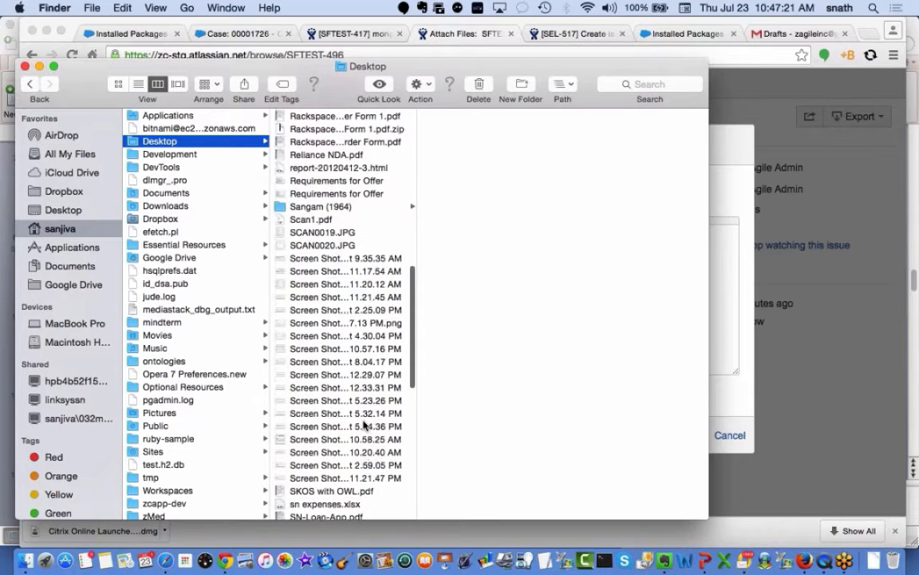
pyautogui.click(386, 251)
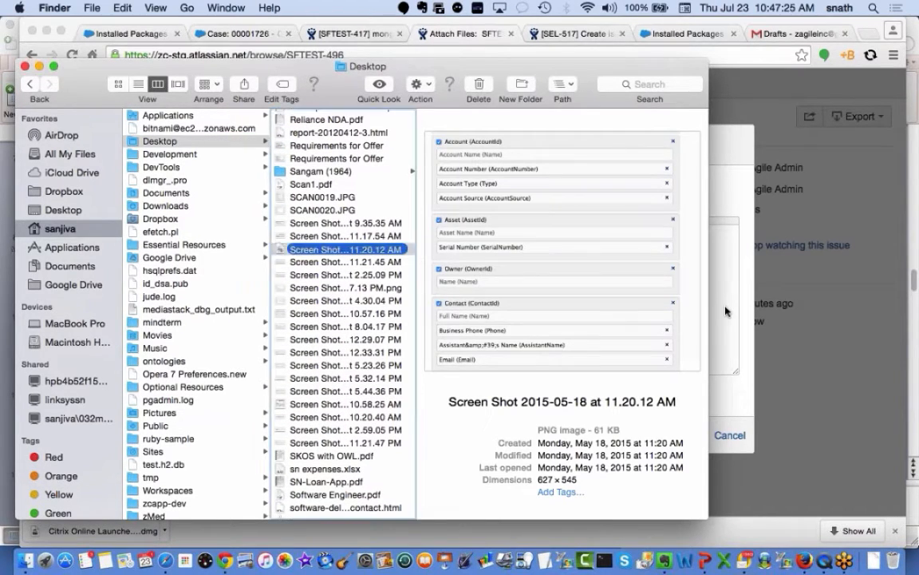
pyautogui.click(24, 67)
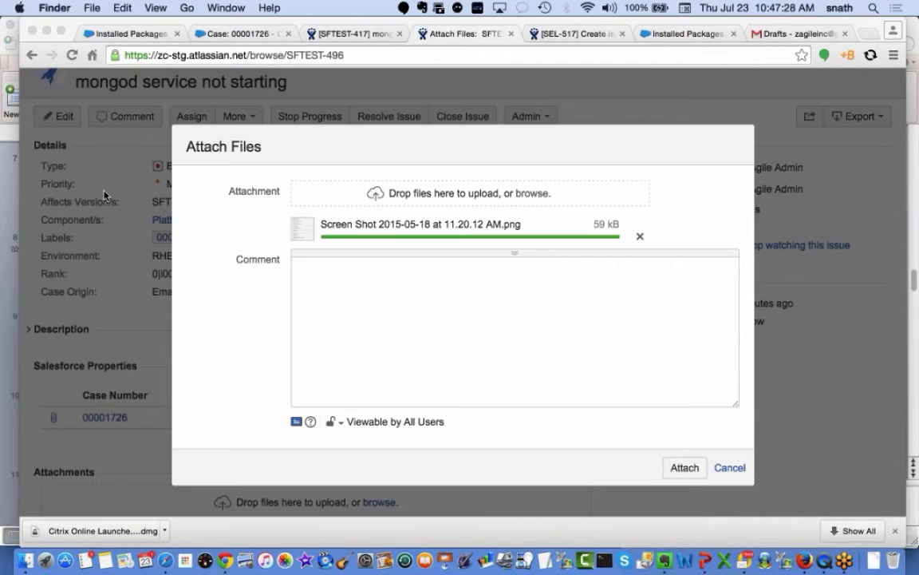
pyautogui.click(684, 469)
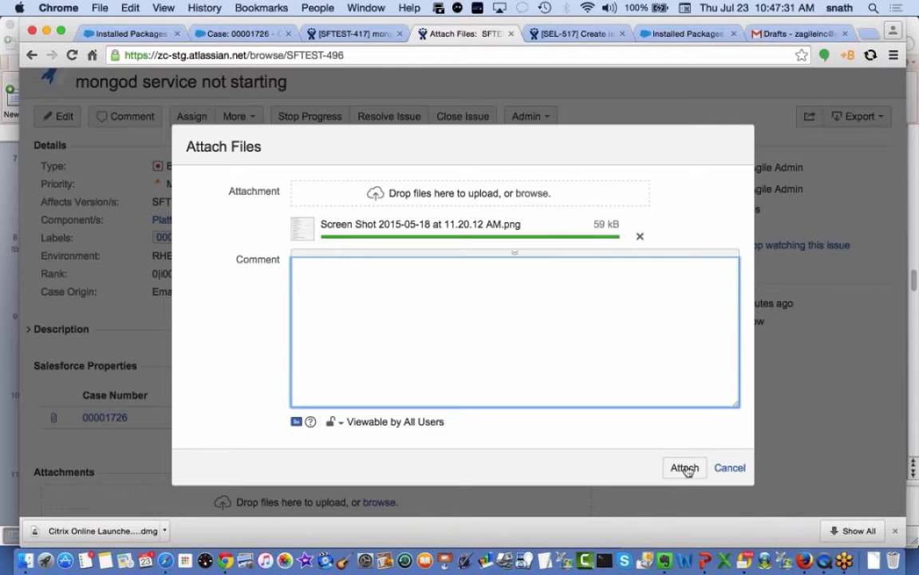
pyautogui.click(684, 469)
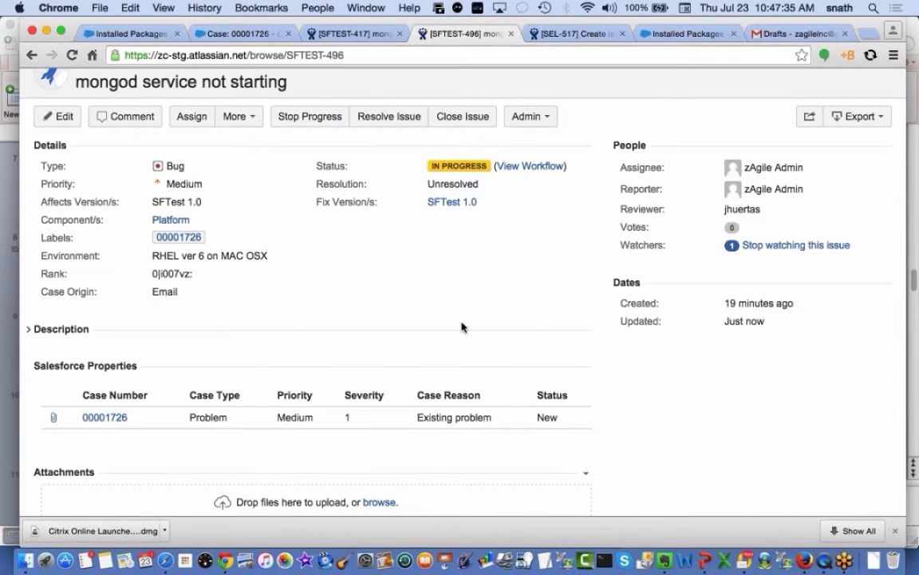
# Send the 59 kB 2015-05-18 11.20.12 AM screenshot to case 00001726 and close the send page
pyautogui.scroll(-3, 449, 321)
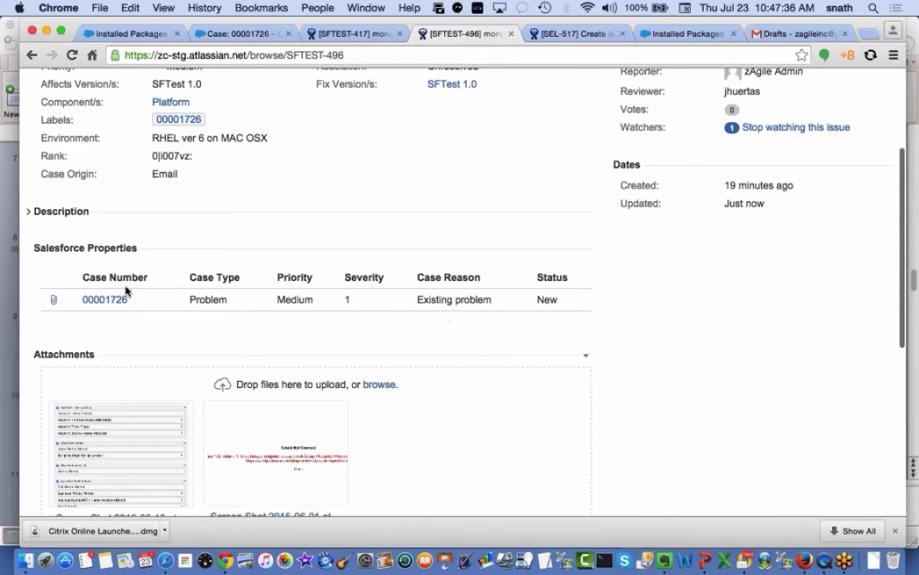
pyautogui.click(54, 302)
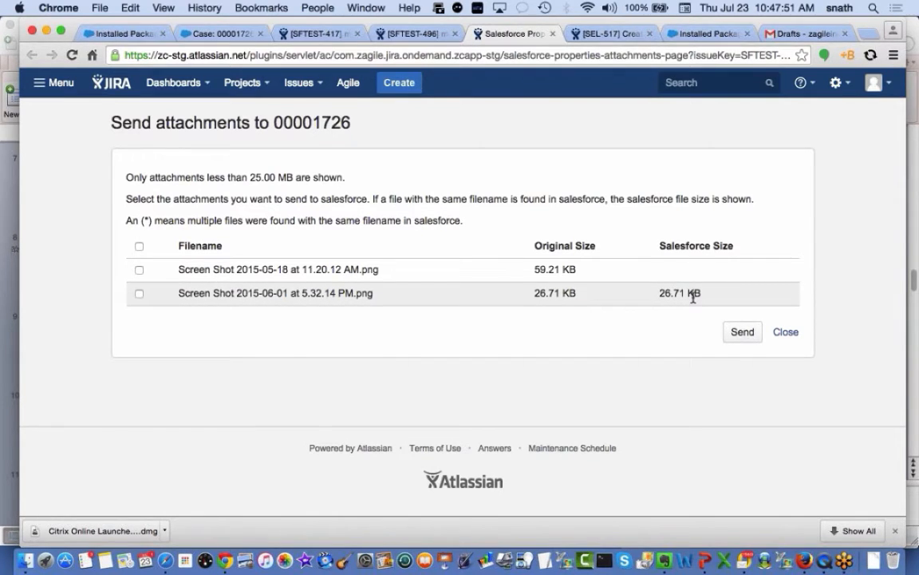
pyautogui.click(139, 269)
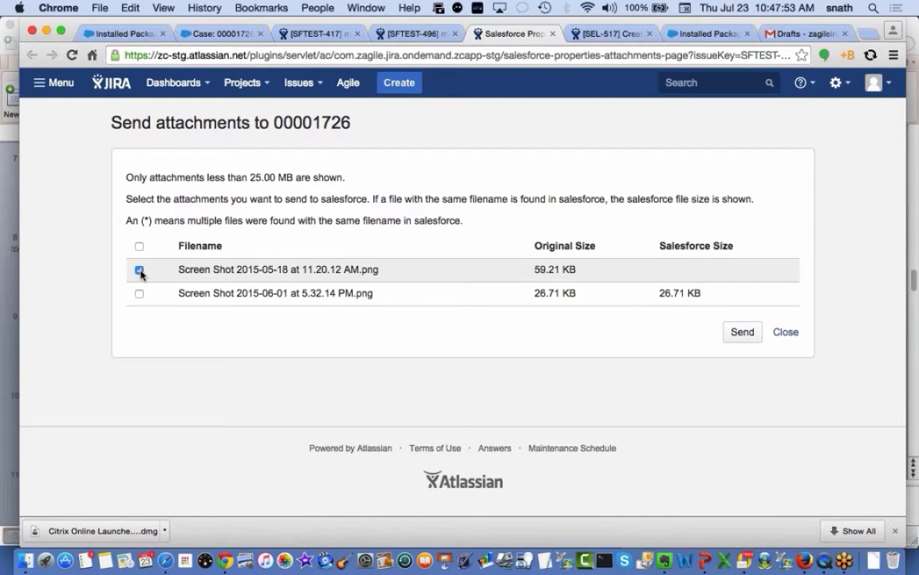
pyautogui.click(747, 333)
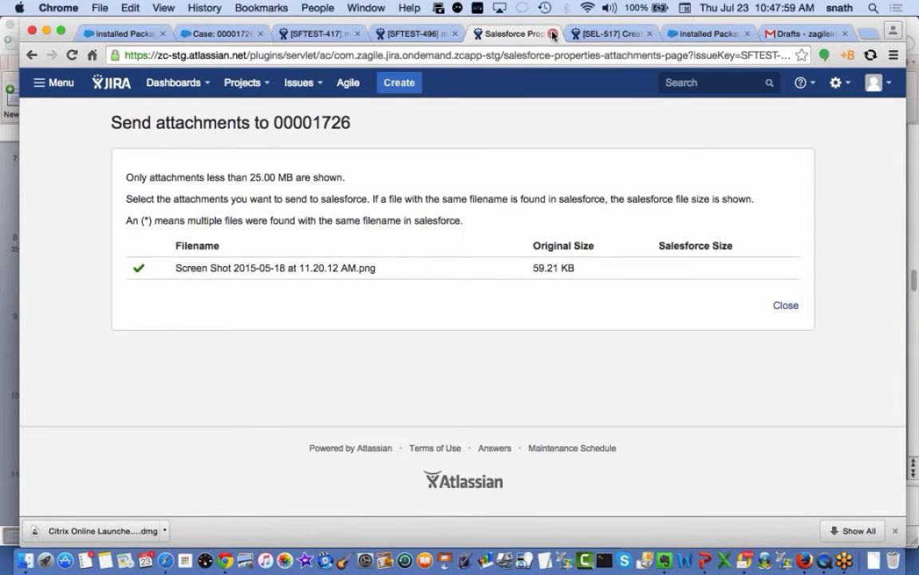
pyautogui.click(552, 34)
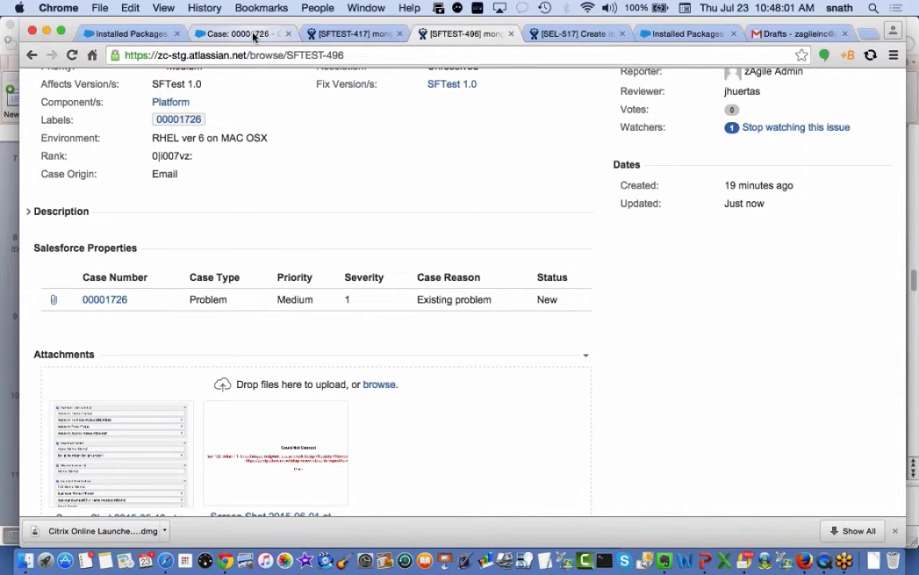
# Refresh all primary tabs on case 00001726 and check it now lists two attachments
pyautogui.click(239, 33)
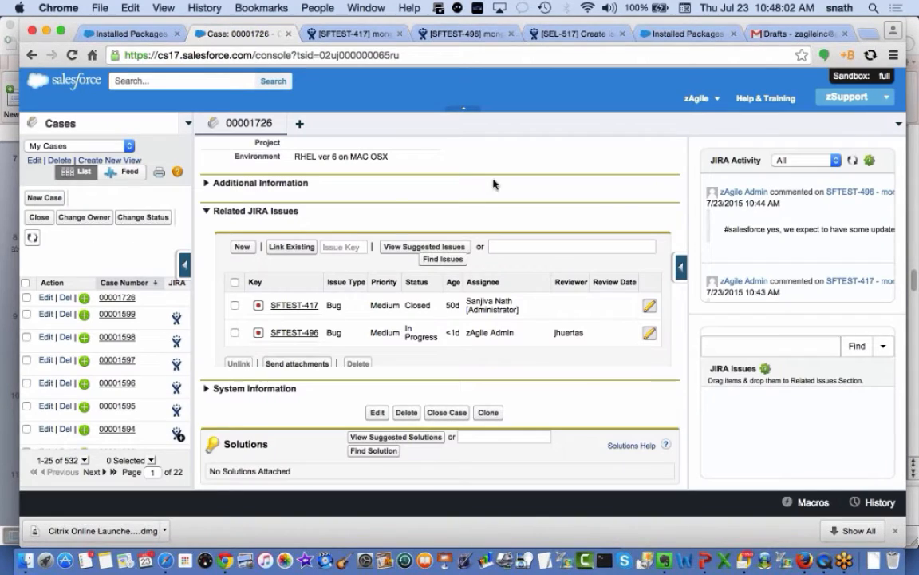
pyautogui.click(898, 124)
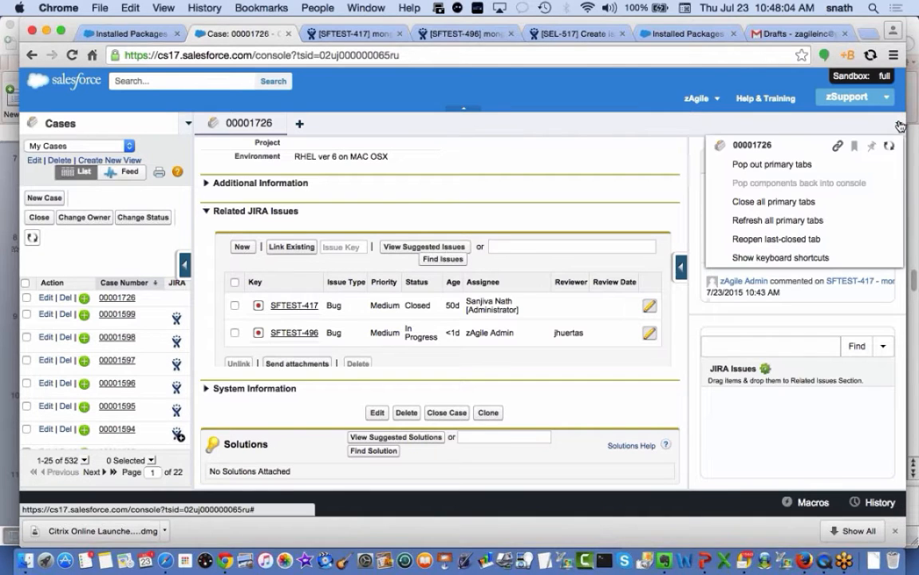
pyautogui.click(819, 225)
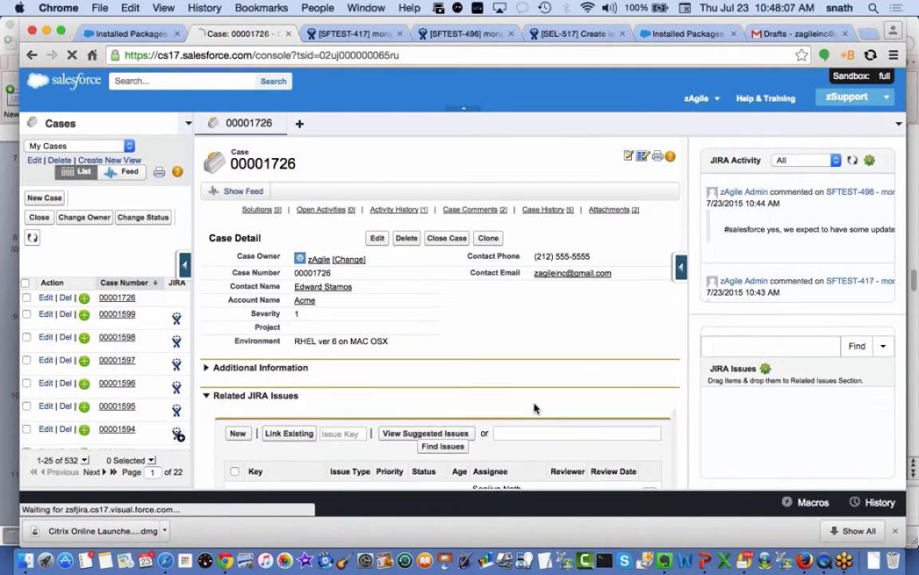
pyautogui.scroll(-10, 534, 408)
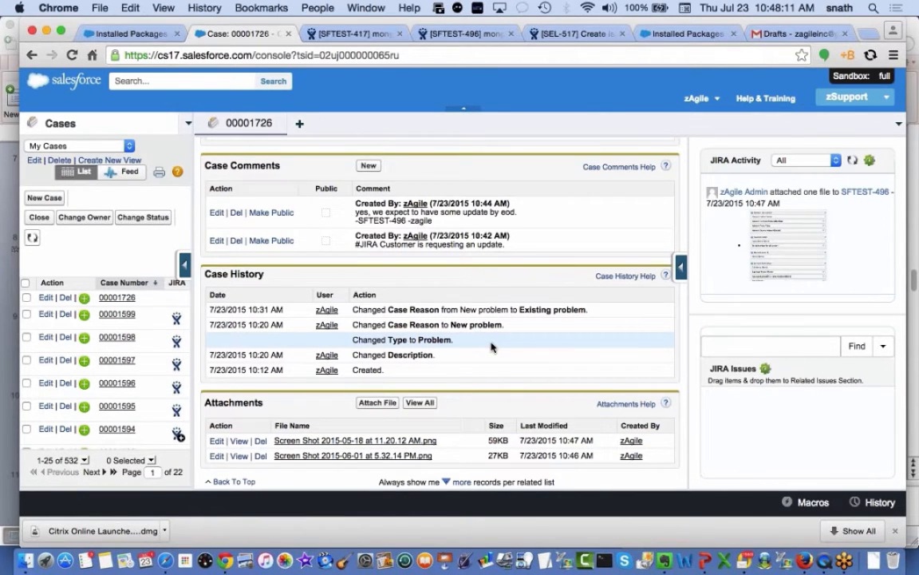
pyautogui.scroll(10, 491, 346)
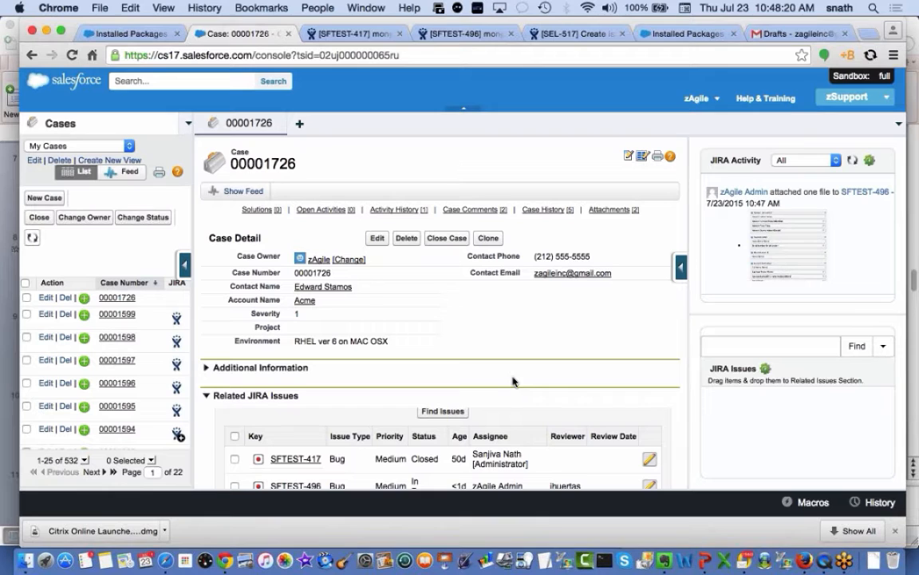
# Share '#jira hey this is coming from the case feed' on case 00001726's feed
pyautogui.click(243, 191)
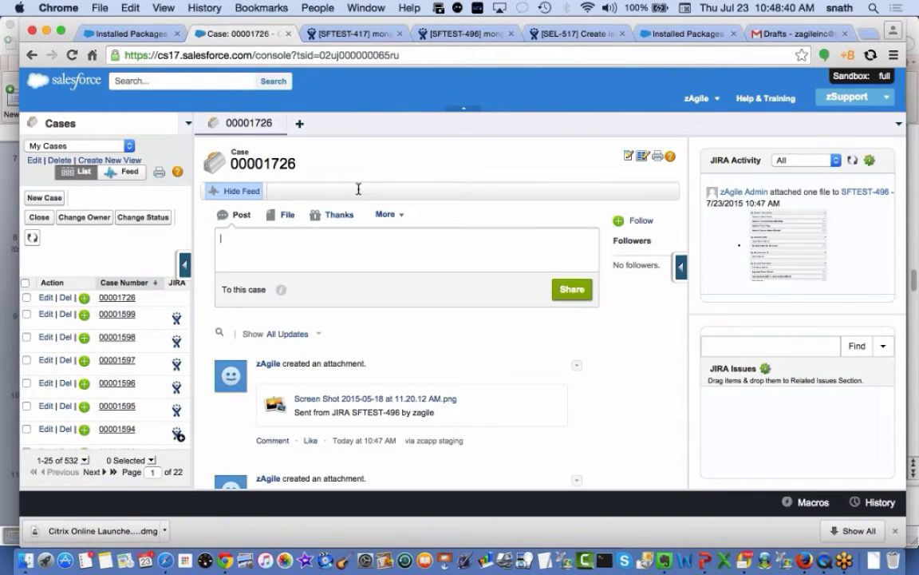
pyautogui.write('#jira')
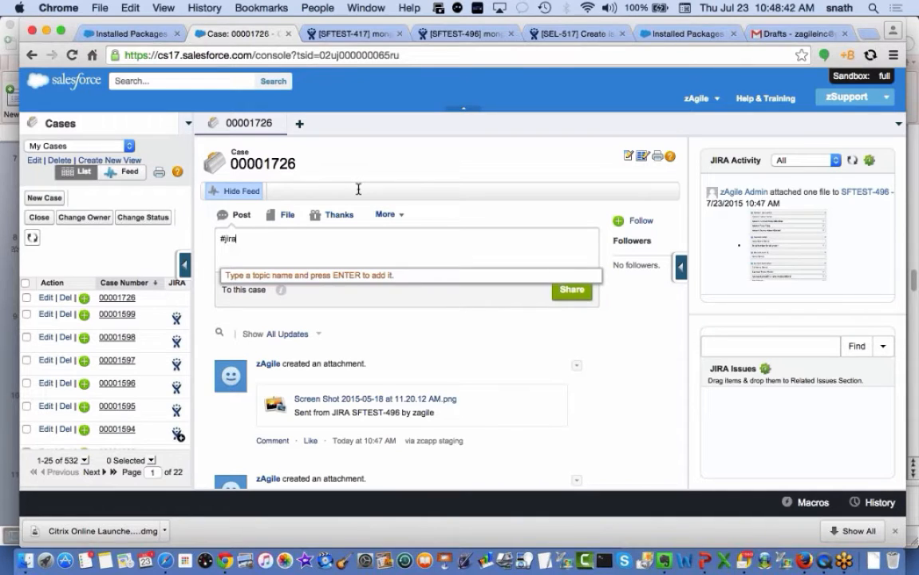
pyautogui.write(' h')
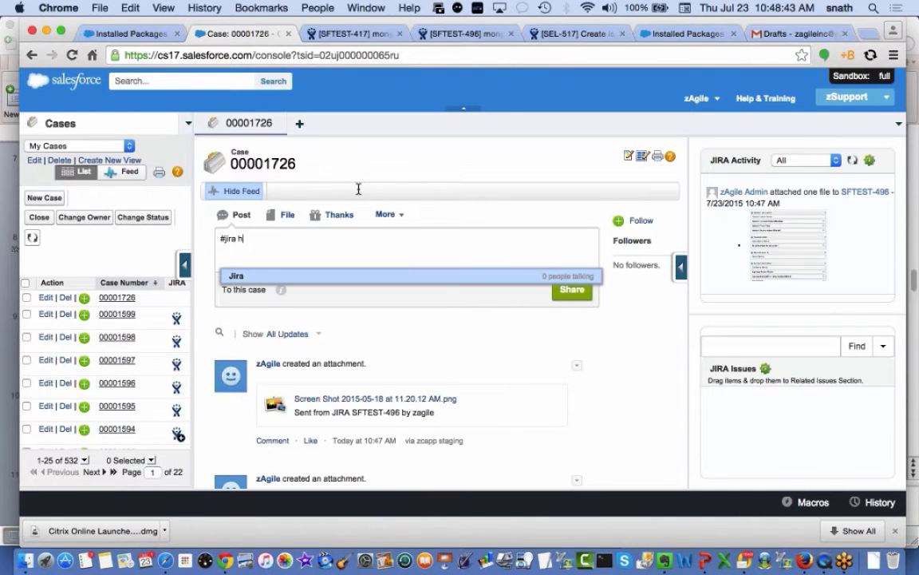
pyautogui.write('ey this is co')
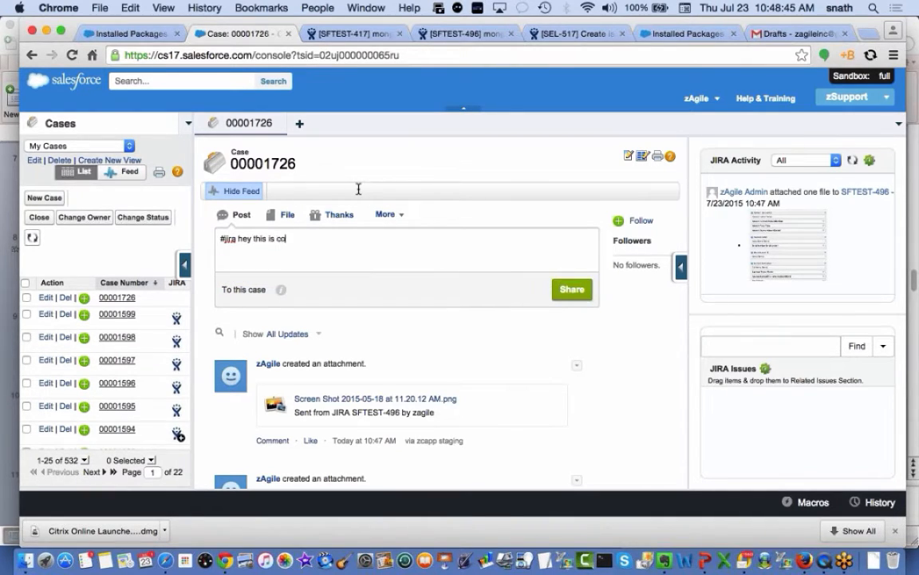
pyautogui.write('ming from the case feed')
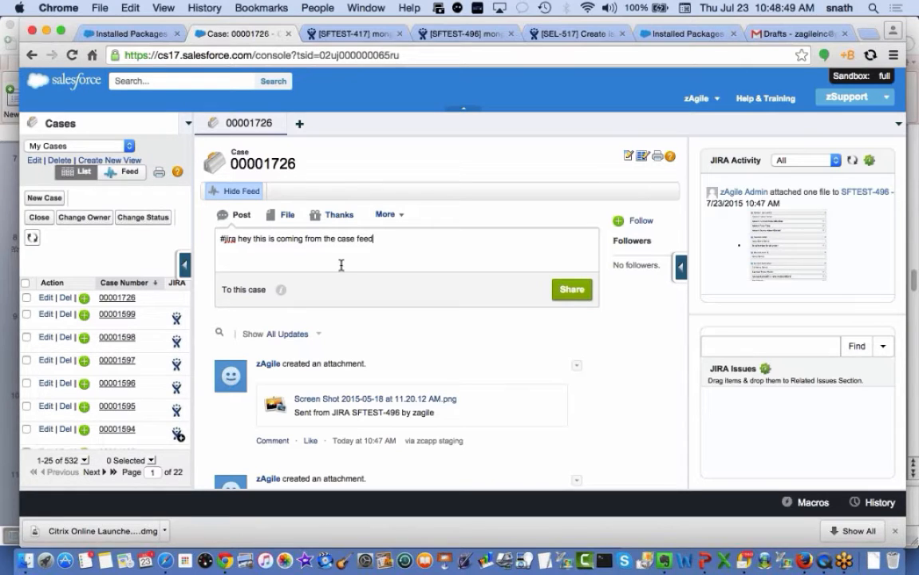
pyautogui.click(572, 292)
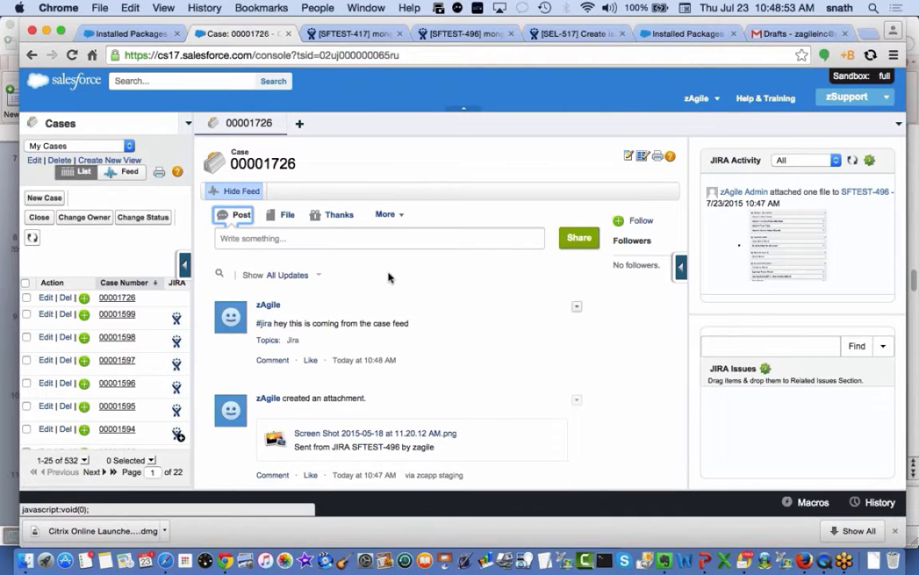
pyautogui.click(463, 33)
pyautogui.press('super+r')
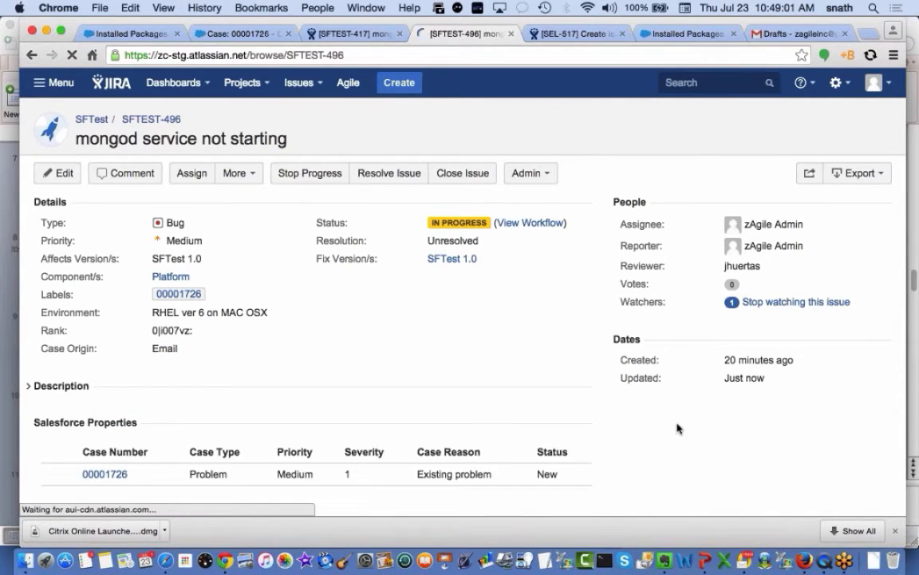
pyautogui.scroll(-6, 678, 427)
pyautogui.scroll(-3, 677, 428)
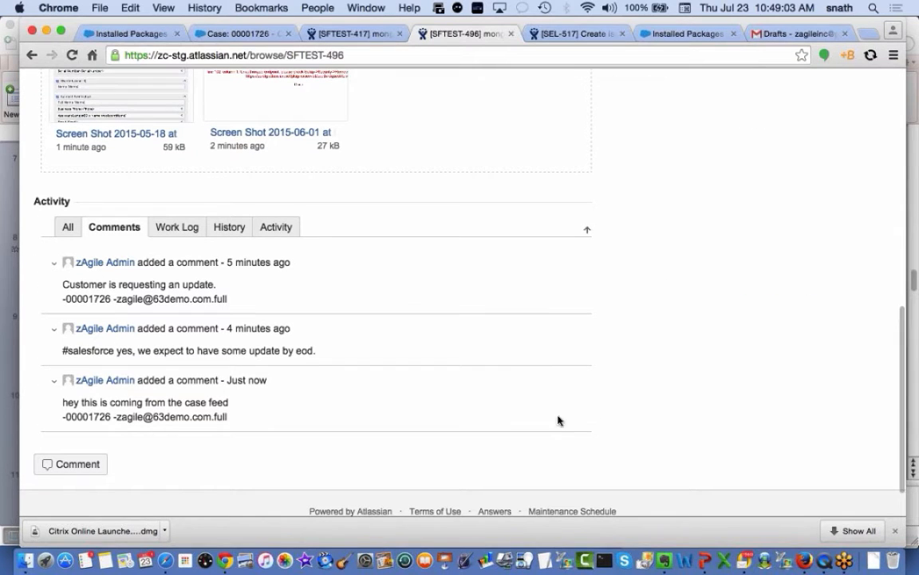
pyautogui.scroll(-1, 421, 489)
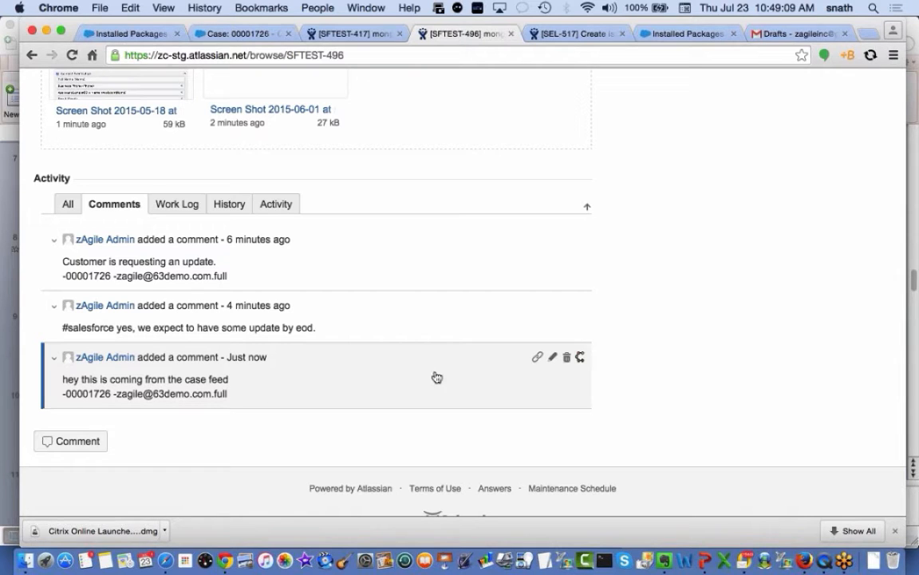
pyautogui.scroll(6, 679, 178)
pyautogui.scroll(6, 669, 177)
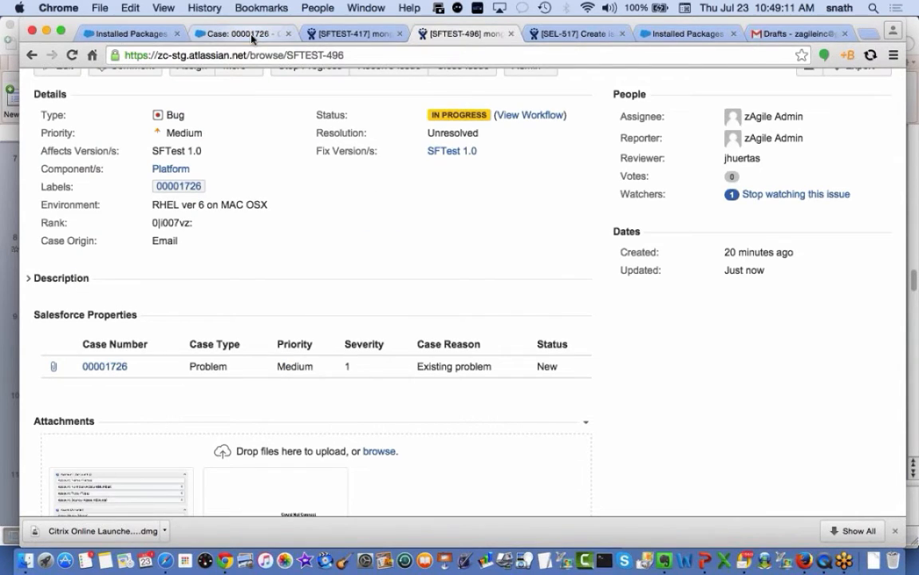
pyautogui.click(226, 30)
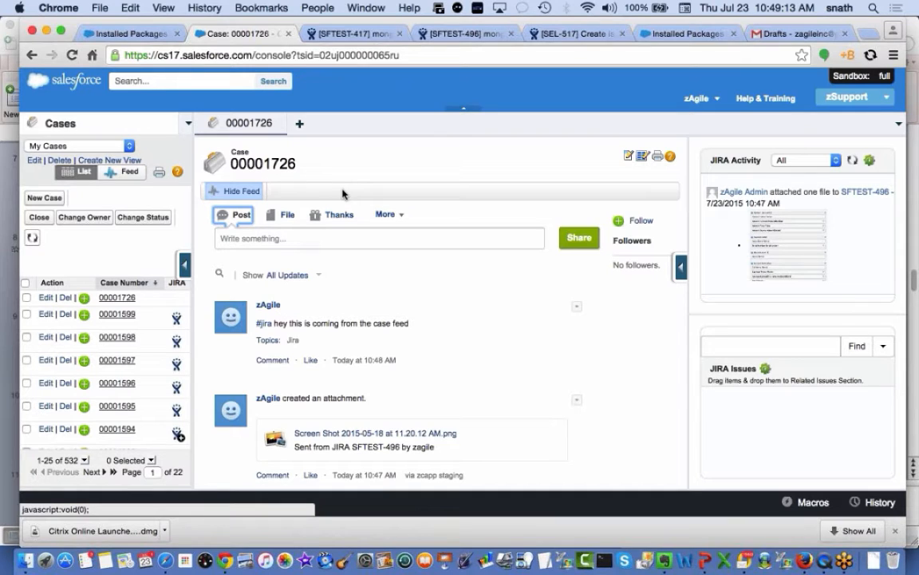
# Hide the feed to show case details and related JIRA issues, then switch from zSupport to Sales
pyautogui.click(230, 192)
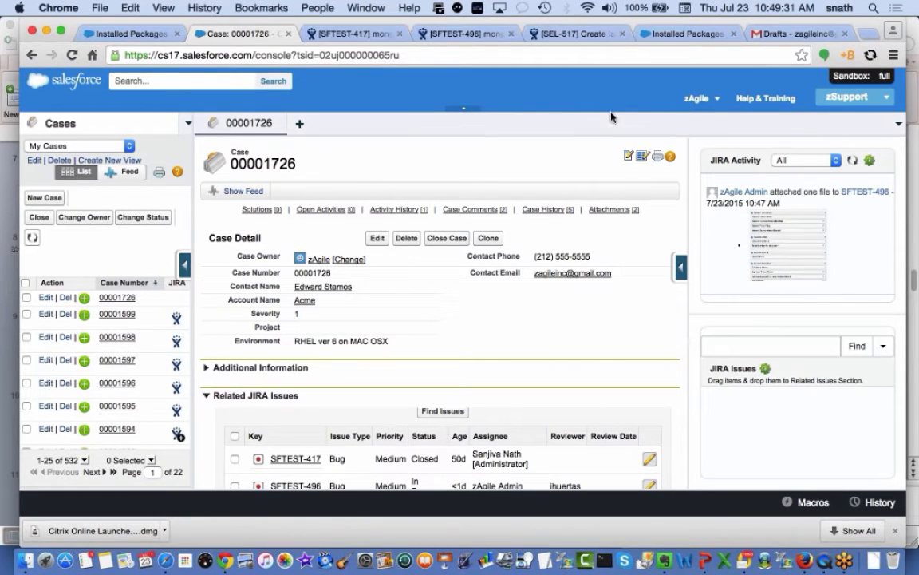
pyautogui.click(720, 101)
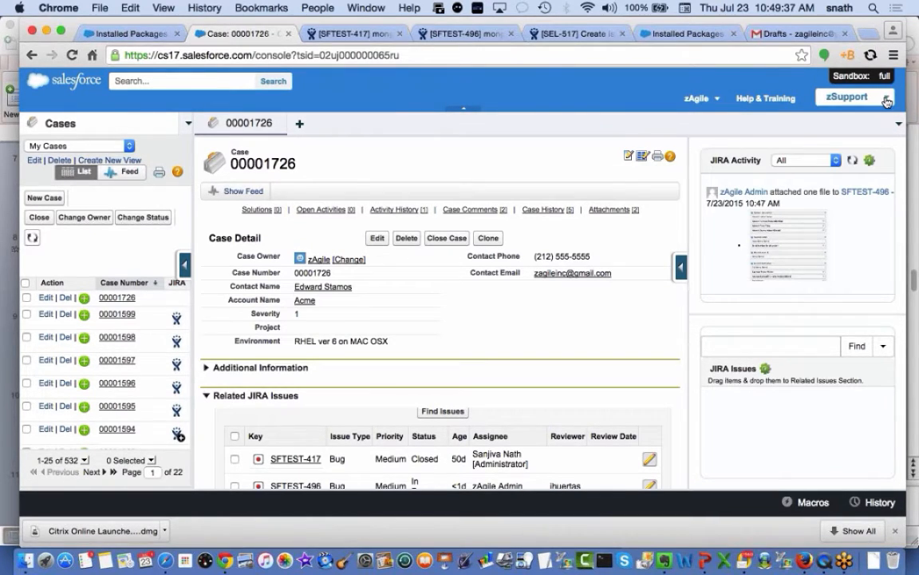
pyautogui.click(810, 96)
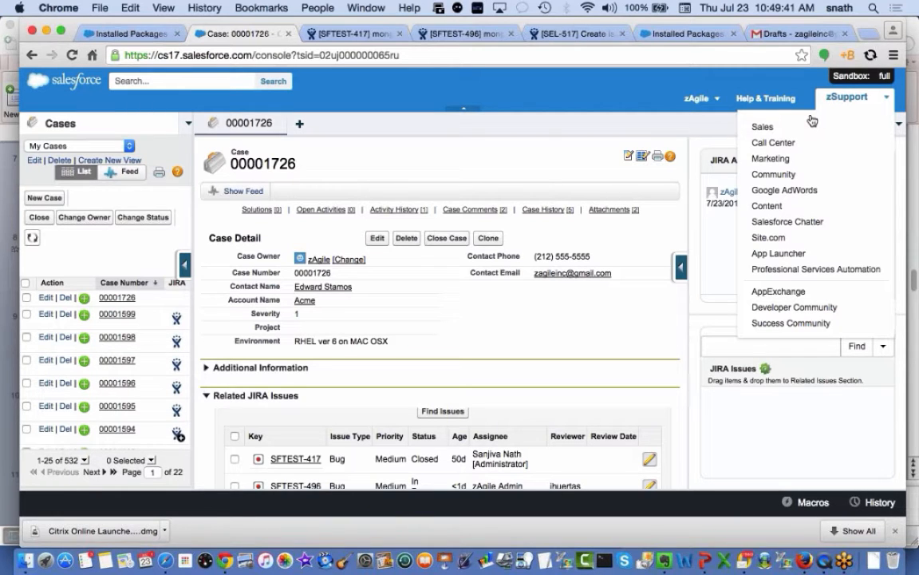
pyautogui.click(766, 128)
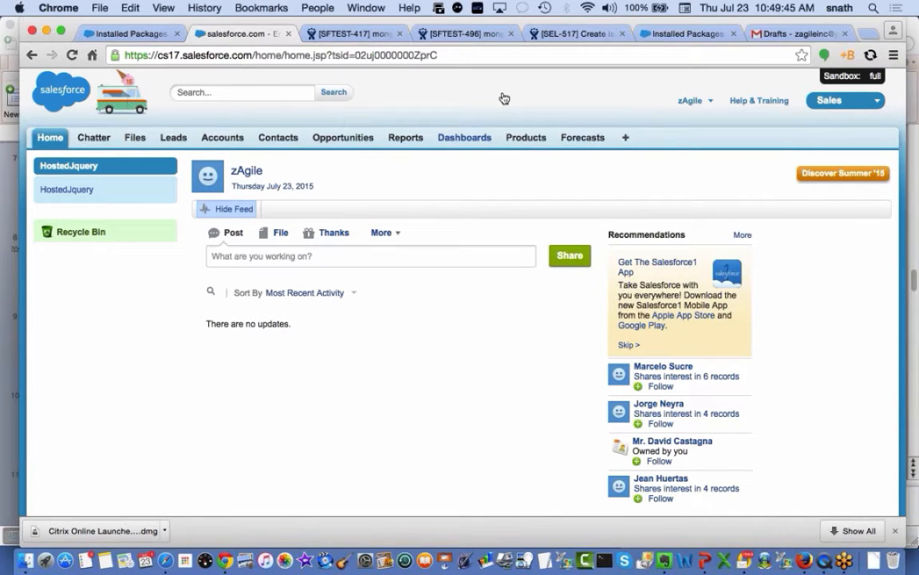
# Create a new report of type 'ZIssues with ZIssue_SF and Case' from Other Reports
pyautogui.click(405, 138)
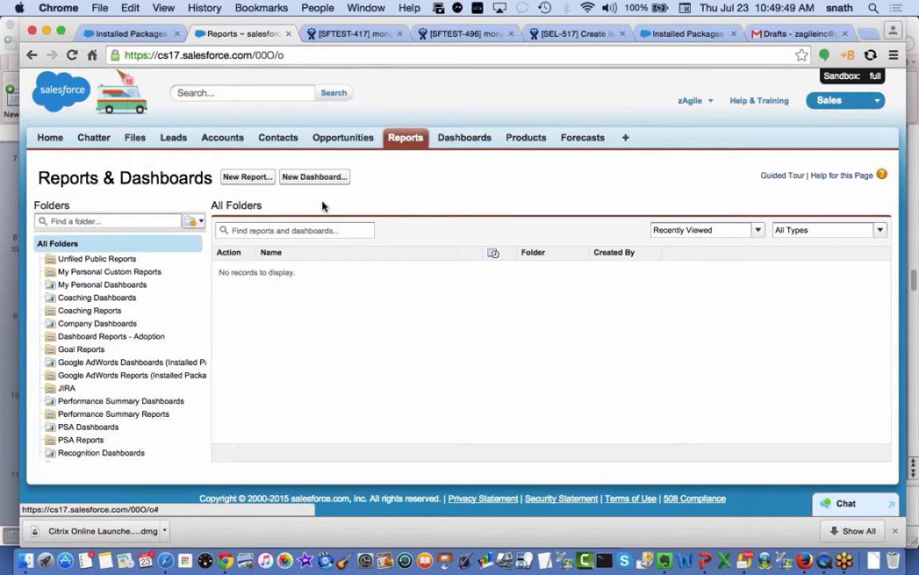
pyautogui.click(243, 182)
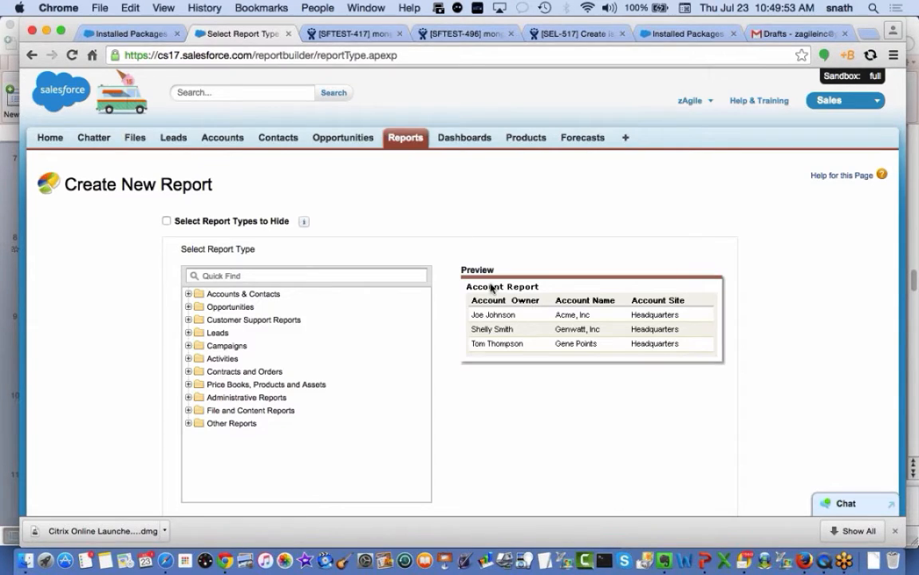
pyautogui.scroll(-2, 72, 375)
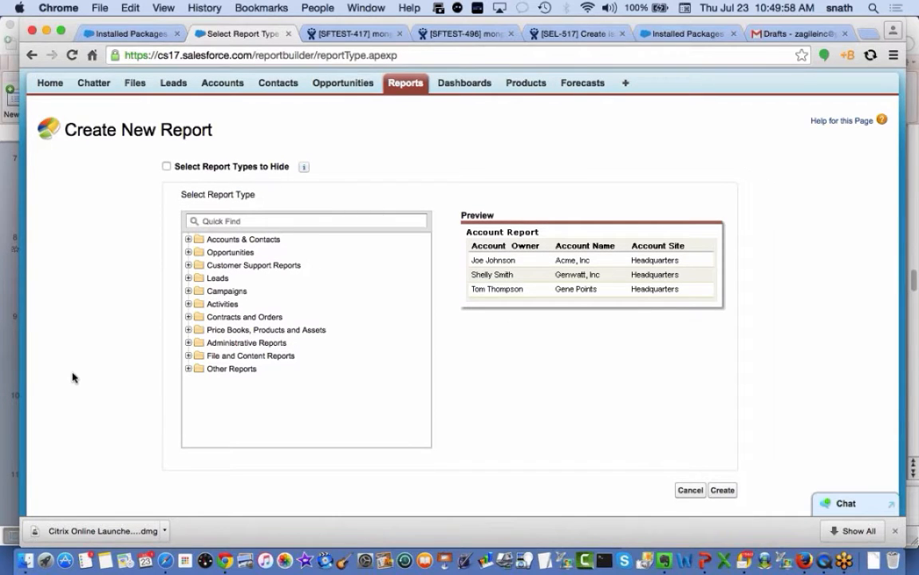
pyautogui.click(189, 369)
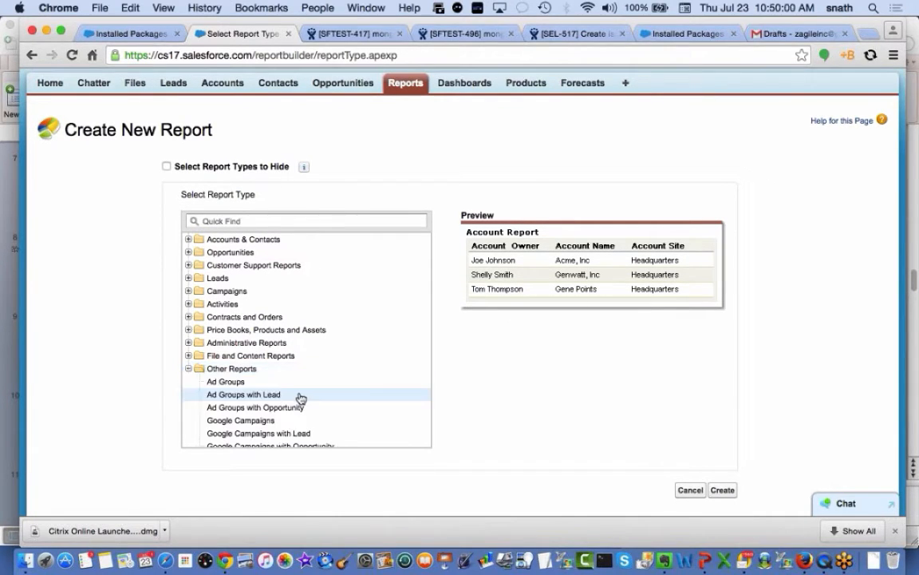
pyautogui.scroll(-5, 300, 398)
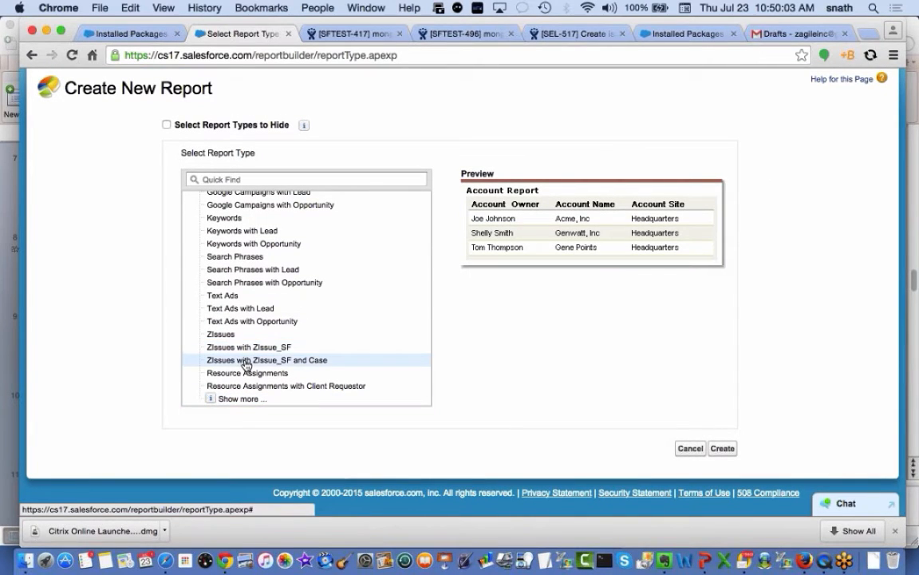
pyautogui.click(245, 363)
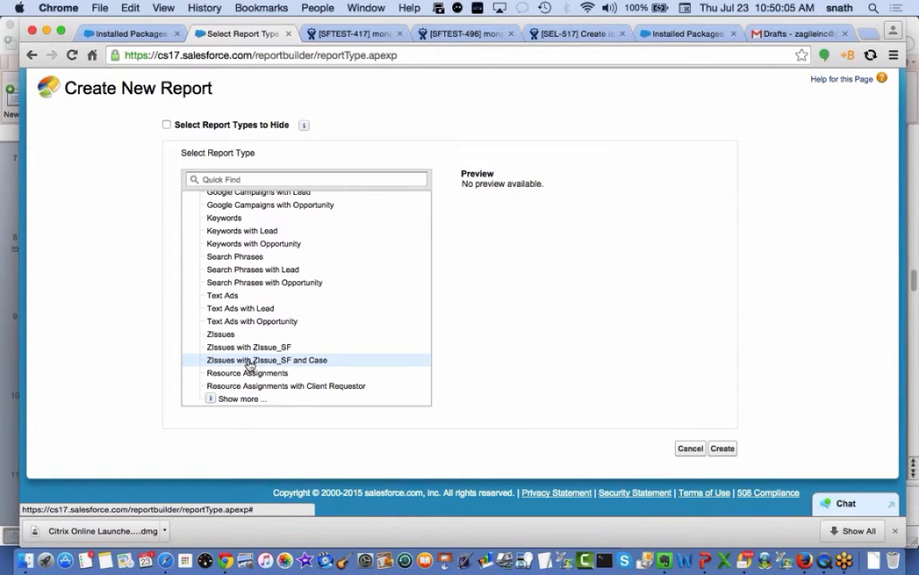
pyautogui.click(723, 449)
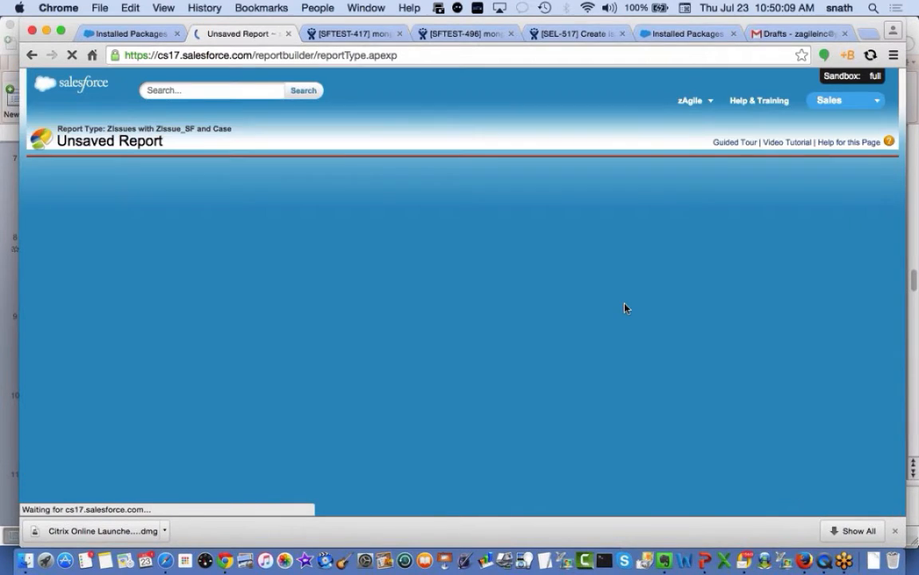
# Drag Assignee and FixVersions into the report preview, then switch to the webinar deck's 'Demo' slide
pyautogui.scroll(-3, 558, 383)
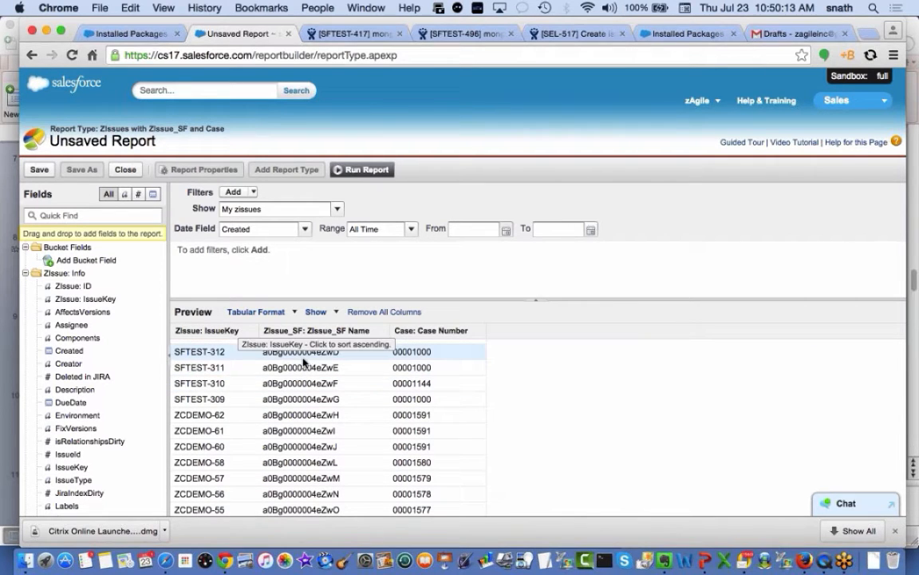
pyautogui.scroll(2, 316, 379)
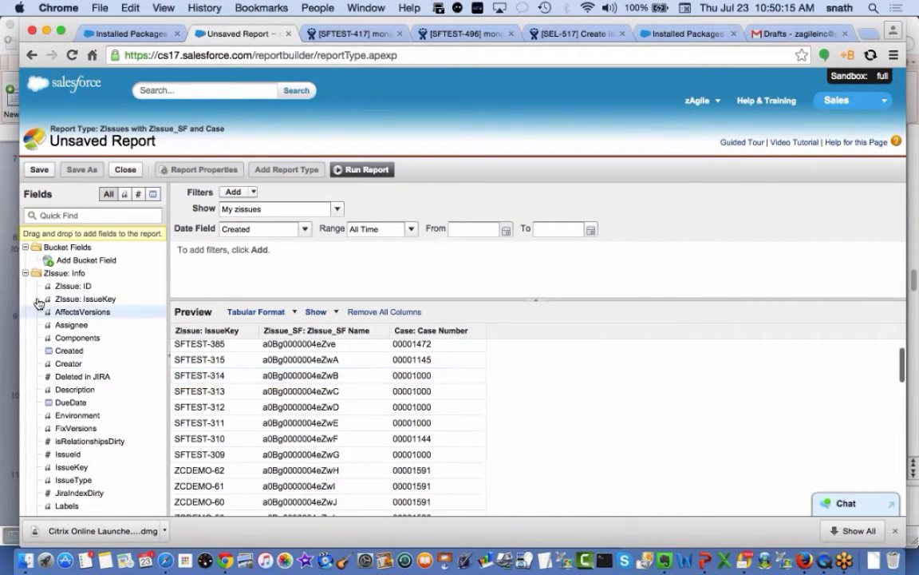
pyautogui.scroll(-2, 88, 411)
pyautogui.scroll(3, 83, 319)
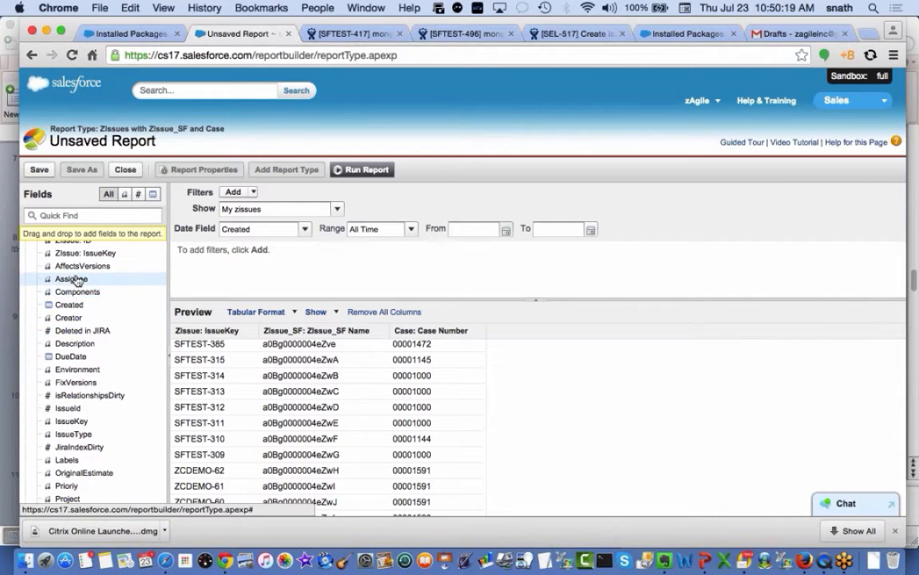
pyautogui.moveTo(80, 279); pyautogui.dragTo(551, 371)
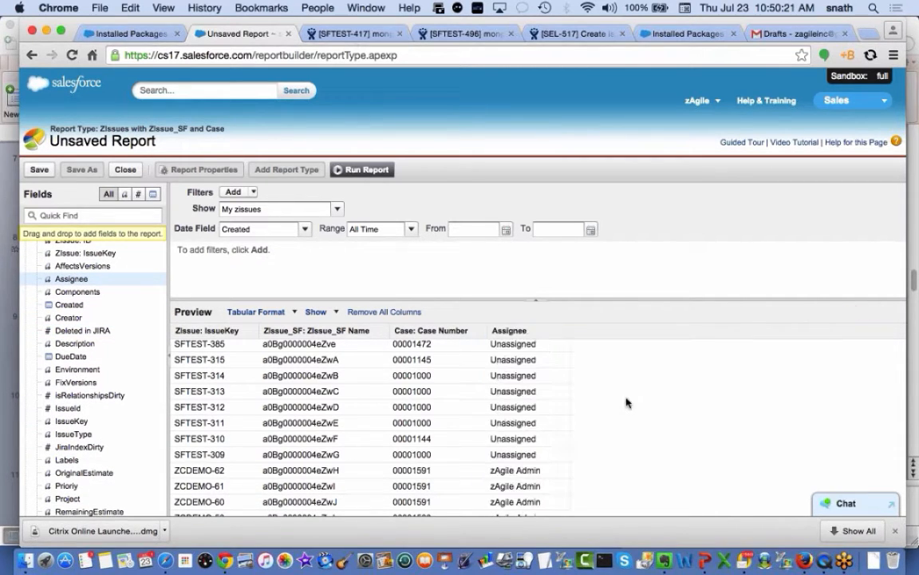
pyautogui.scroll(-3, 624, 420)
pyautogui.scroll(-1, 624, 420)
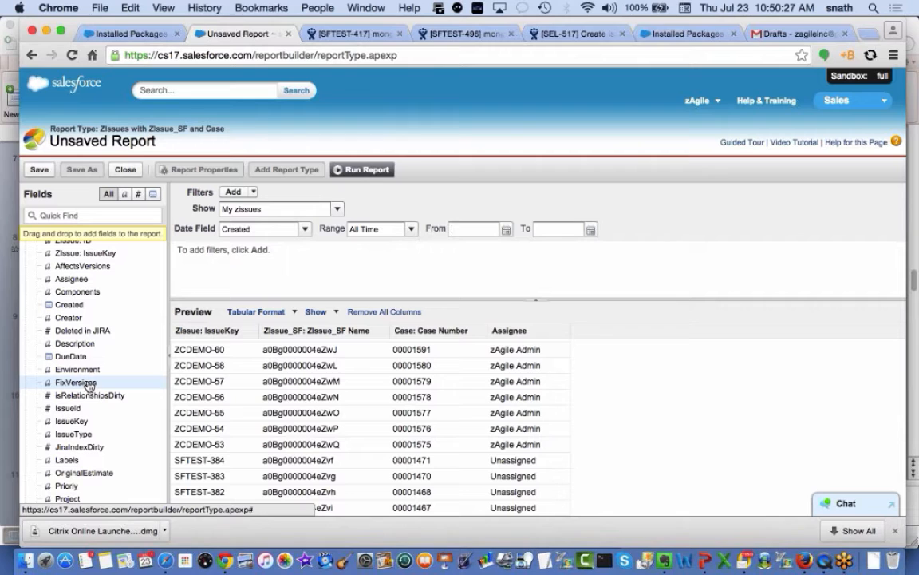
pyautogui.moveTo(88, 385); pyautogui.dragTo(670, 402)
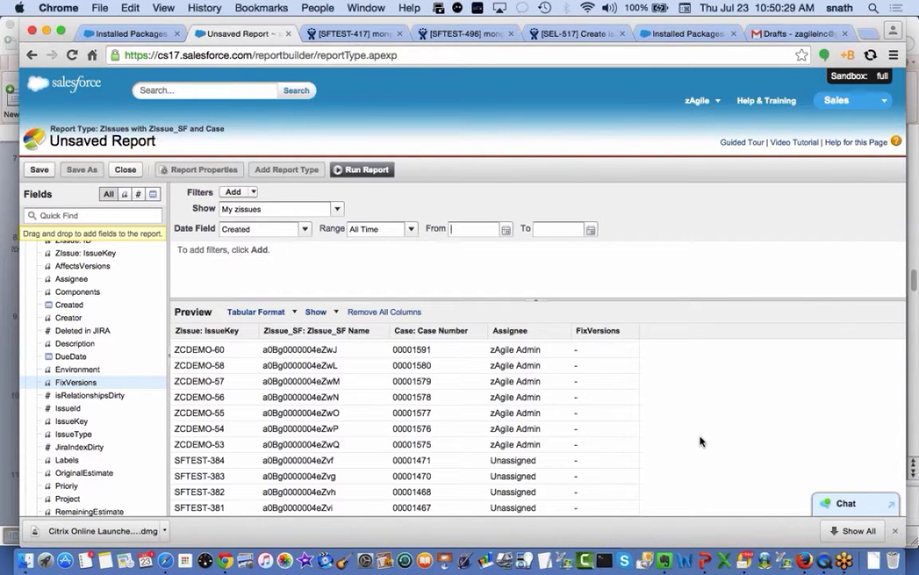
pyautogui.scroll(-5, 700, 441)
pyautogui.scroll(-1, 700, 442)
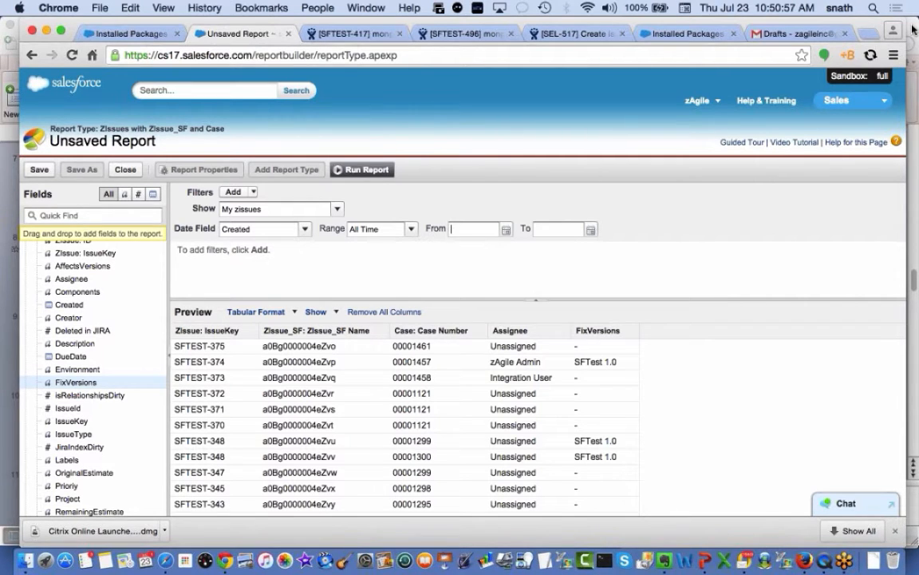
pyautogui.press('super+Tab')
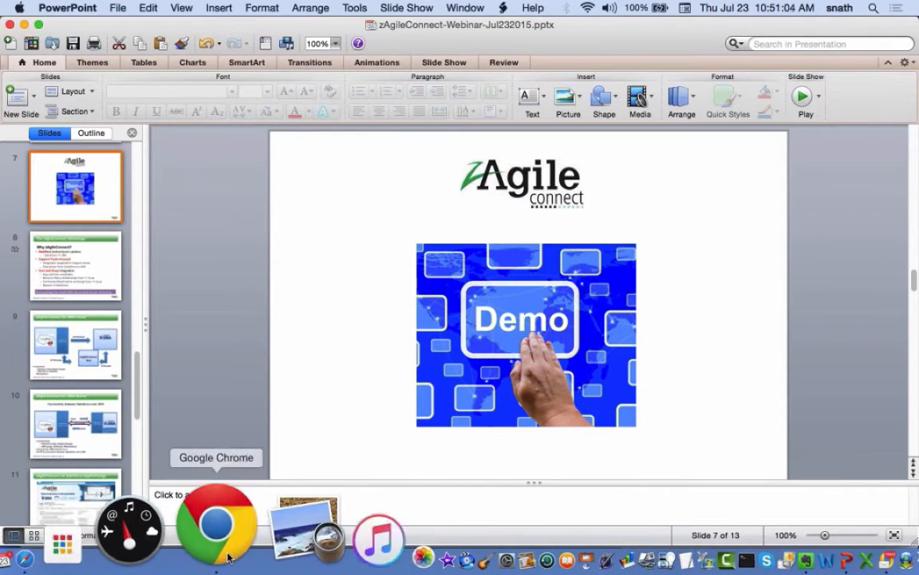
# Bring the ZIssue report back in Chrome, then show the mirrored phone's My Cases list of 531 cases
pyautogui.click(215, 523)
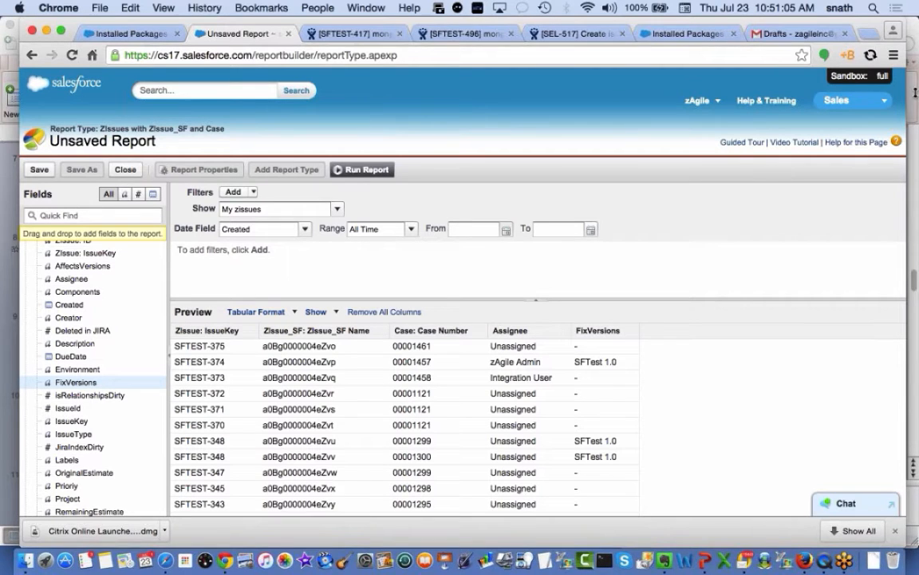
pyautogui.click(814, 523)
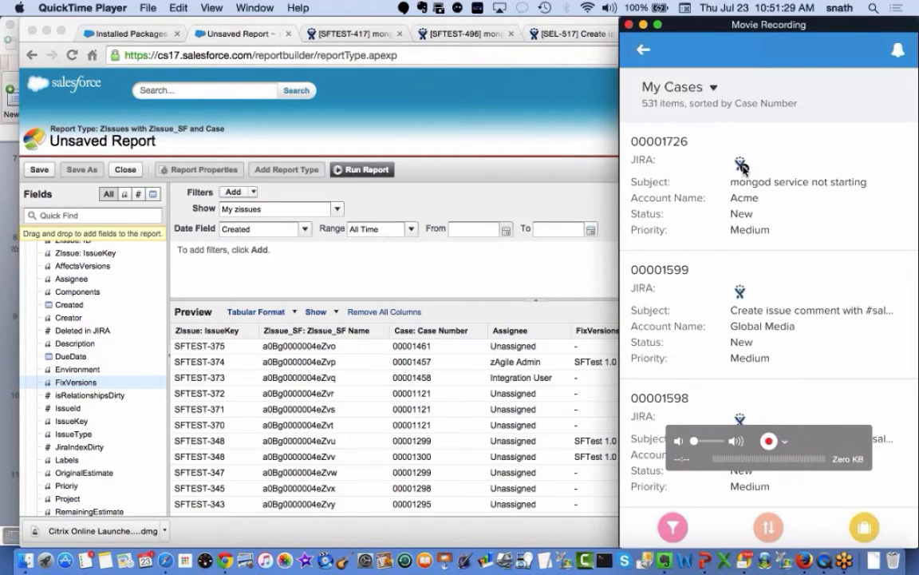
# Open case 00001599 on the phone to see its related JIRA issue SEL-517
pyautogui.click(755, 294)
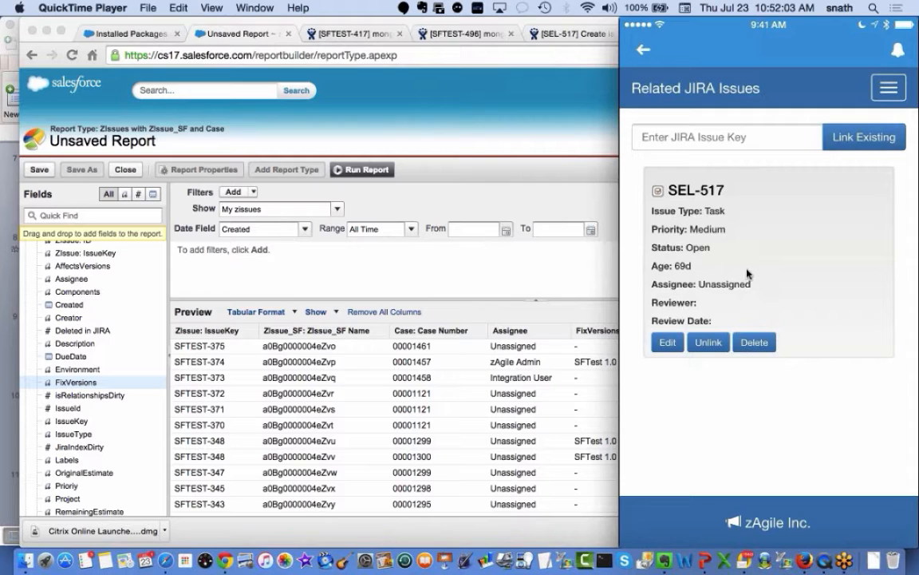
# Check case 00001599's comments on the phone, then resume the PowerPoint slide show at the 'Demo' slide
pyautogui.moveTo(772, 242)
pyautogui.click(901, 89)
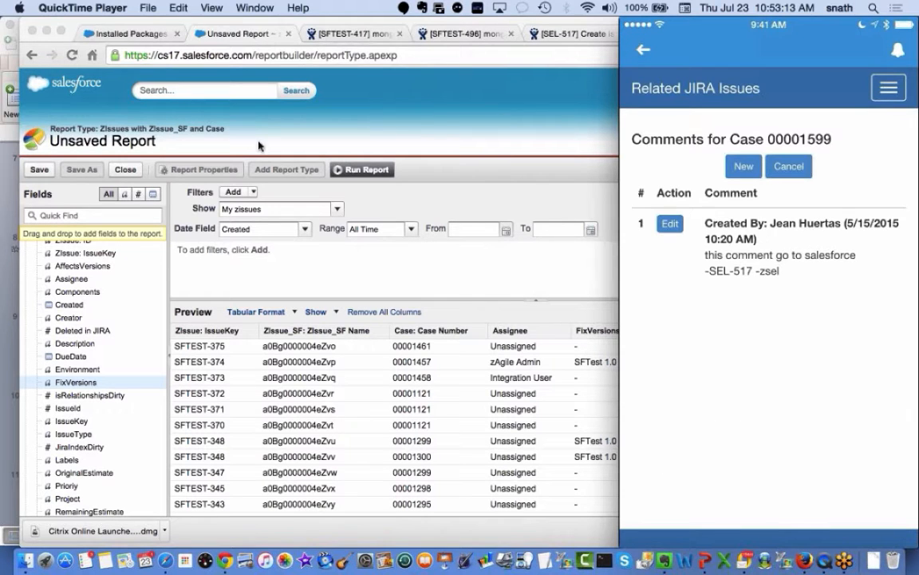
pyautogui.click(4, 190)
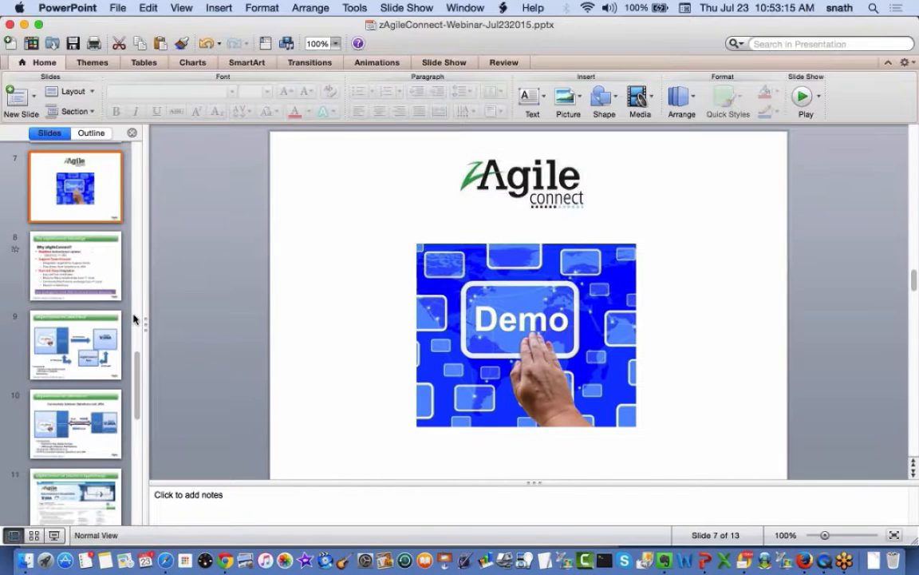
pyautogui.click(58, 538)
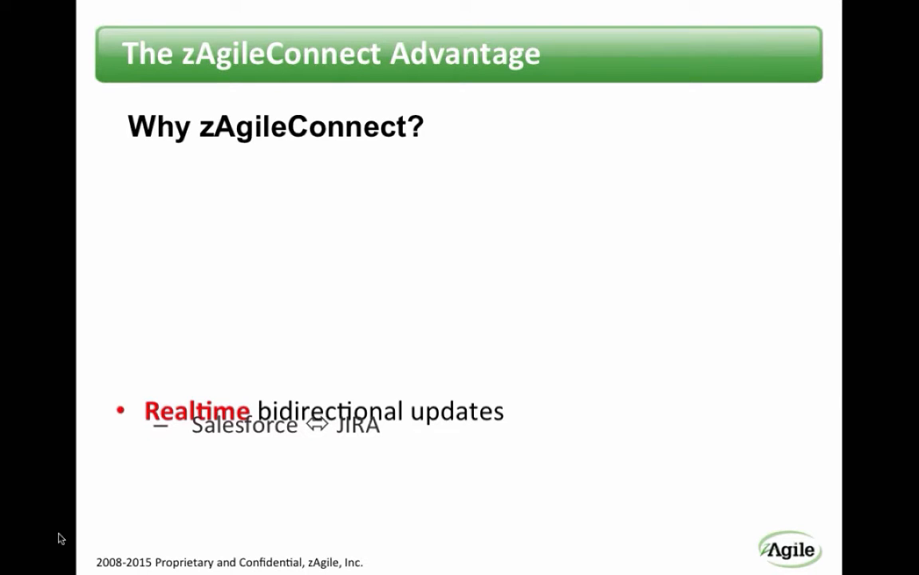